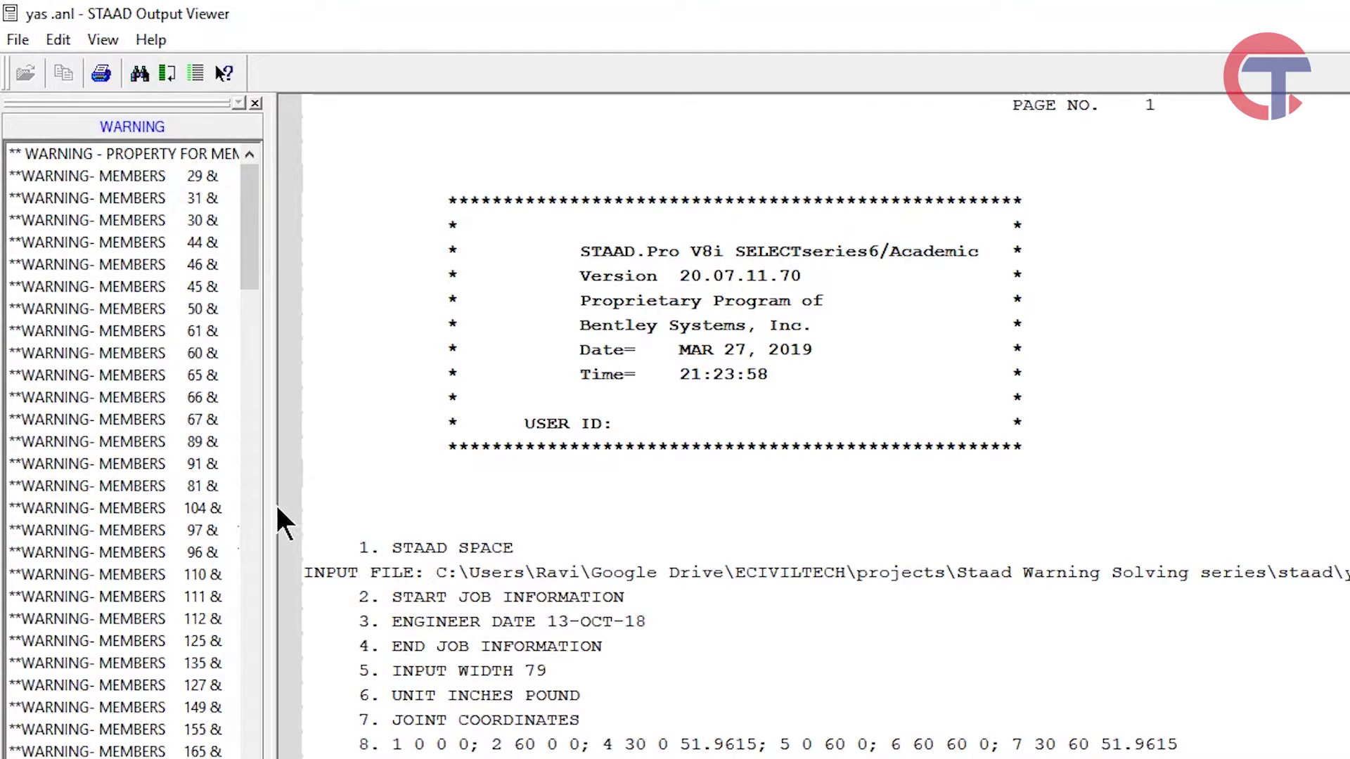
Review the different warning types in the output file, from the duplicated property warning to the changed member sizes warning.
{"action": "left_click_drag", "start_coordinate": [246, 175], "coordinate": [295, 169]}
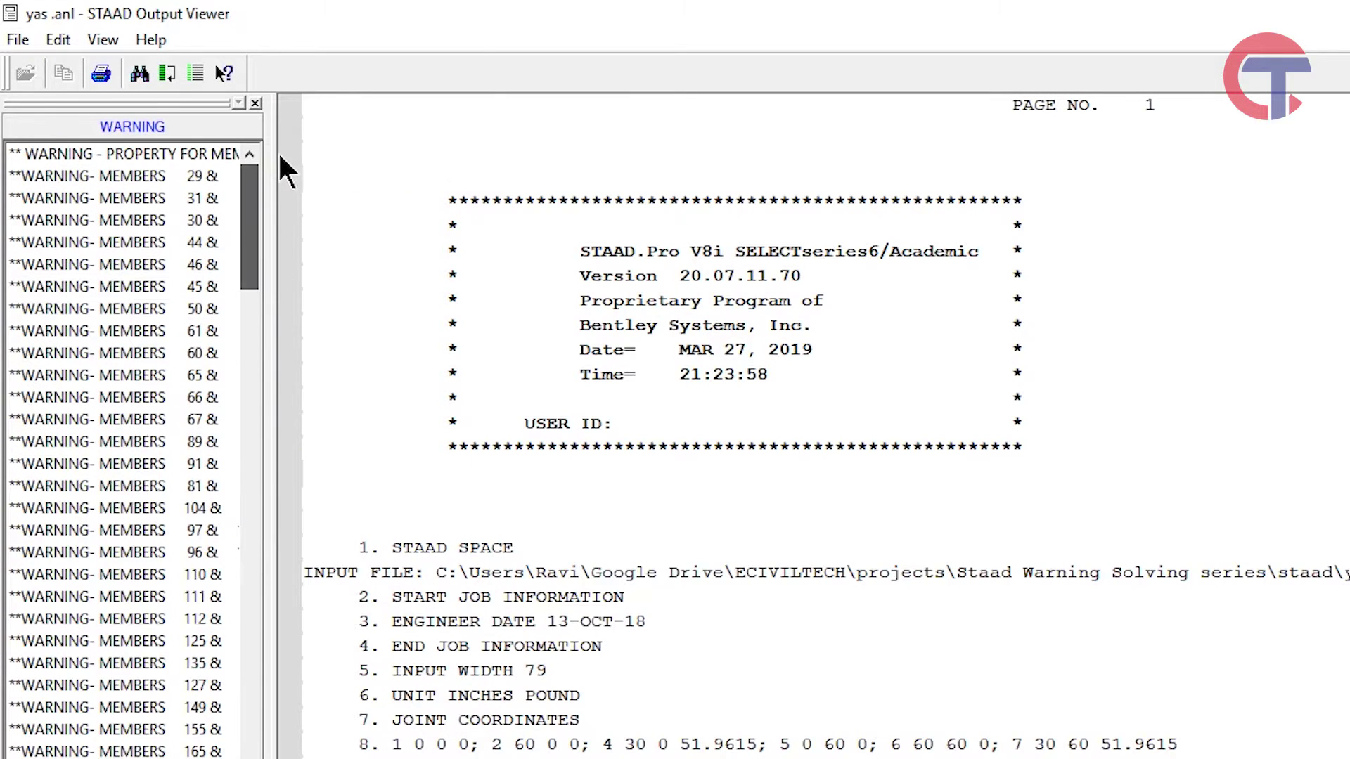
{"action": "left_click", "coordinate": [197, 153]}
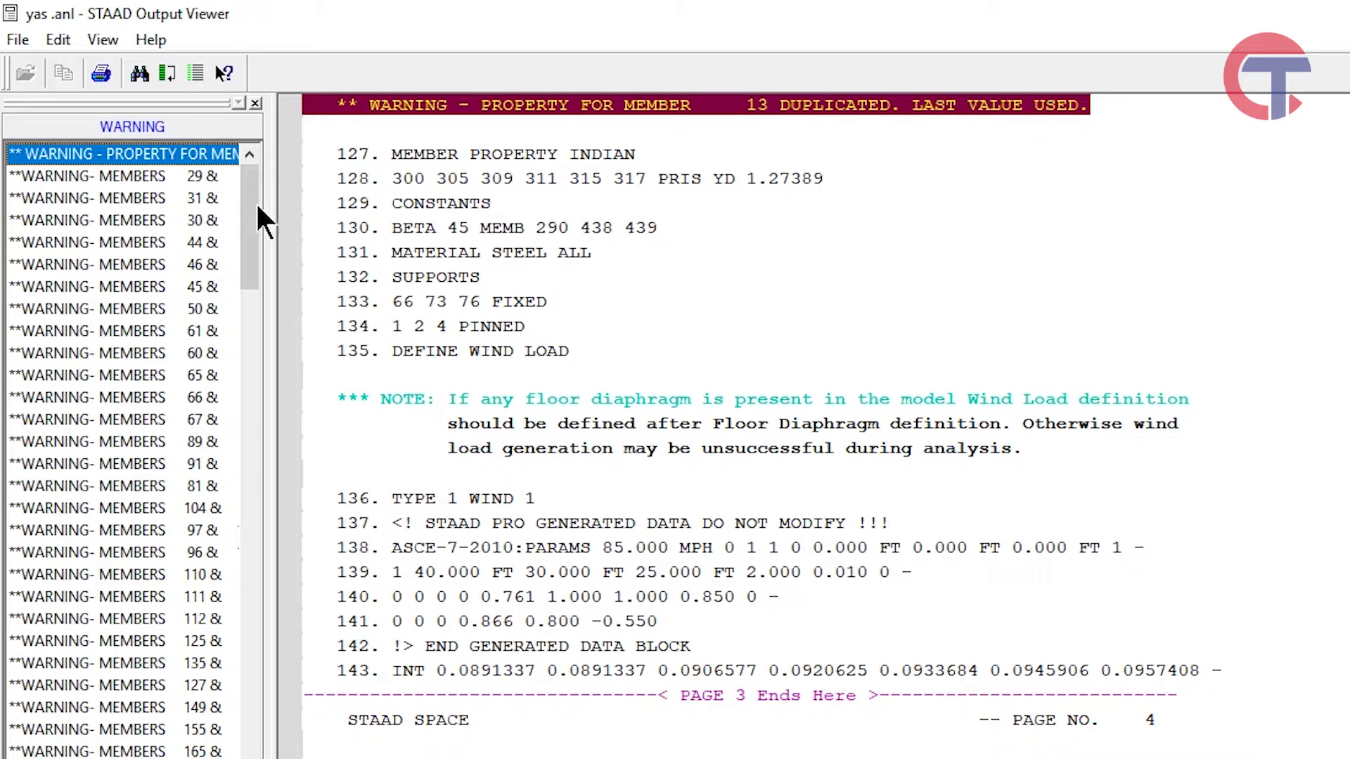
{"action": "left_click", "coordinate": [120, 175]}
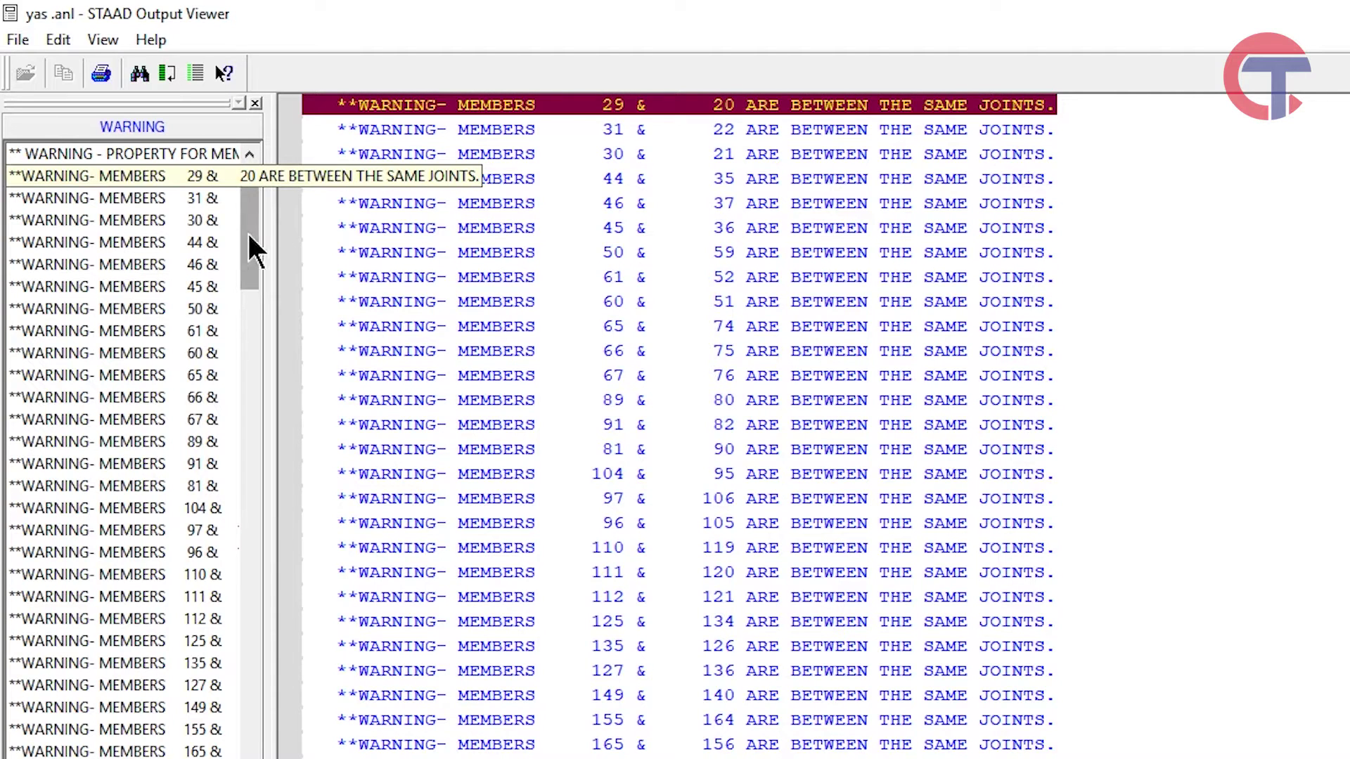
{"action": "left_click_drag", "start_coordinate": [257, 271], "coordinate": [252, 385]}
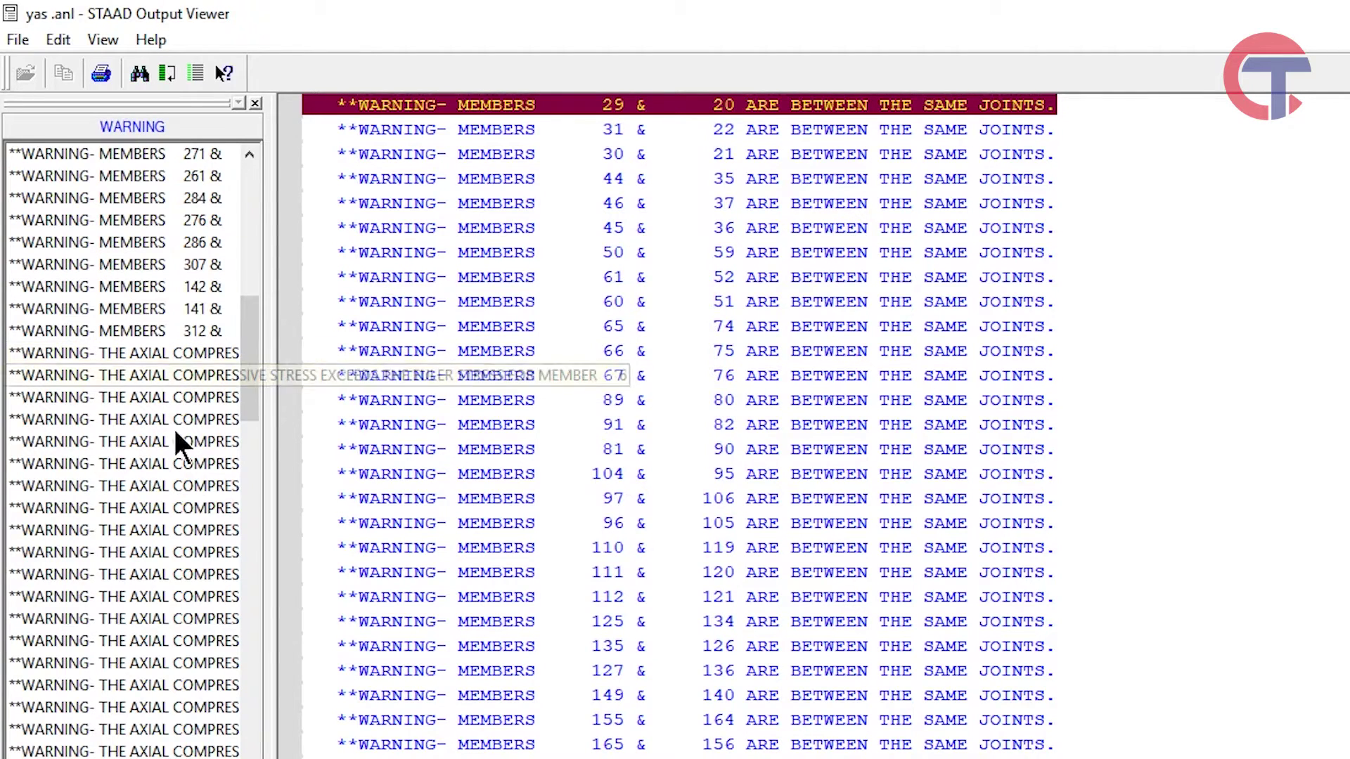
{"action": "scroll", "coordinate": [173, 428], "scroll_direction": "down", "scroll_amount": 10}
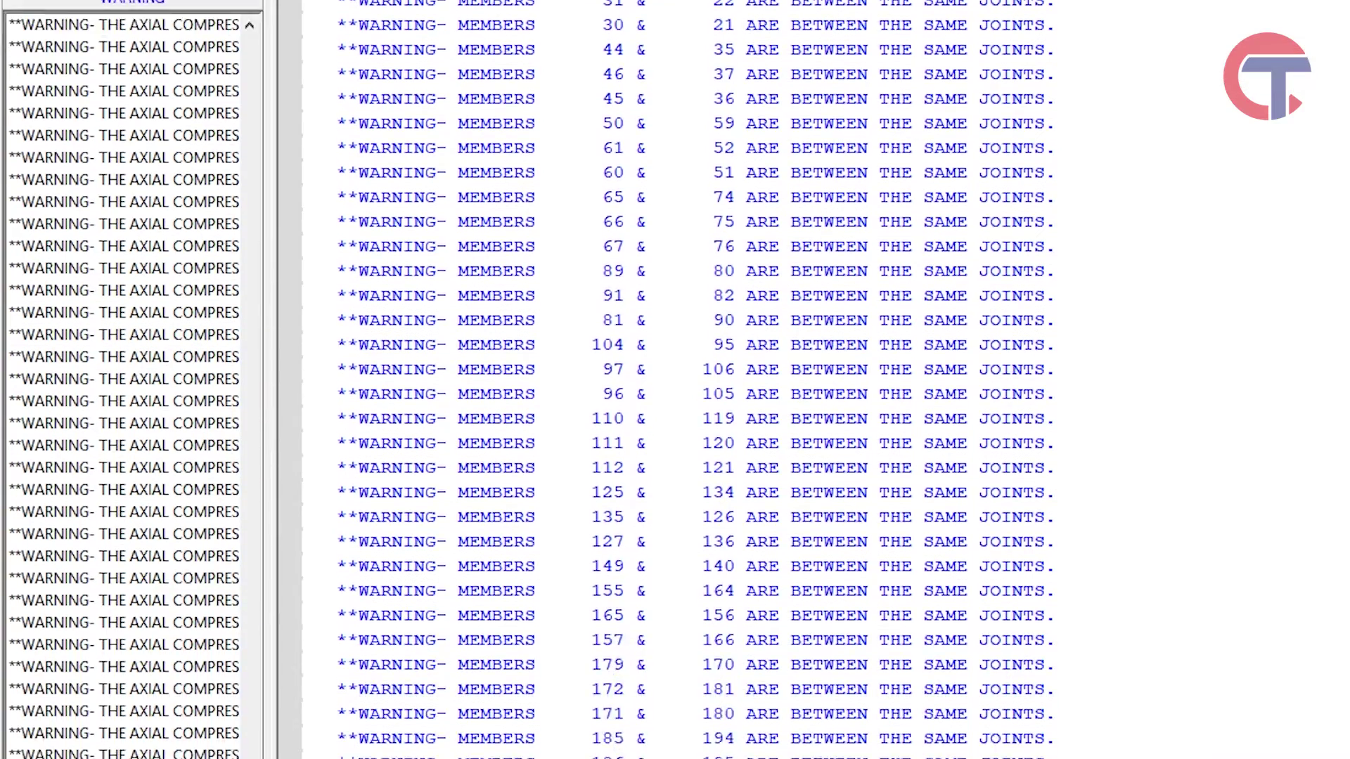
{"action": "scroll", "coordinate": [241, 669], "scroll_direction": "down", "scroll_amount": 5}
{"action": "left_click", "coordinate": [204, 668]}
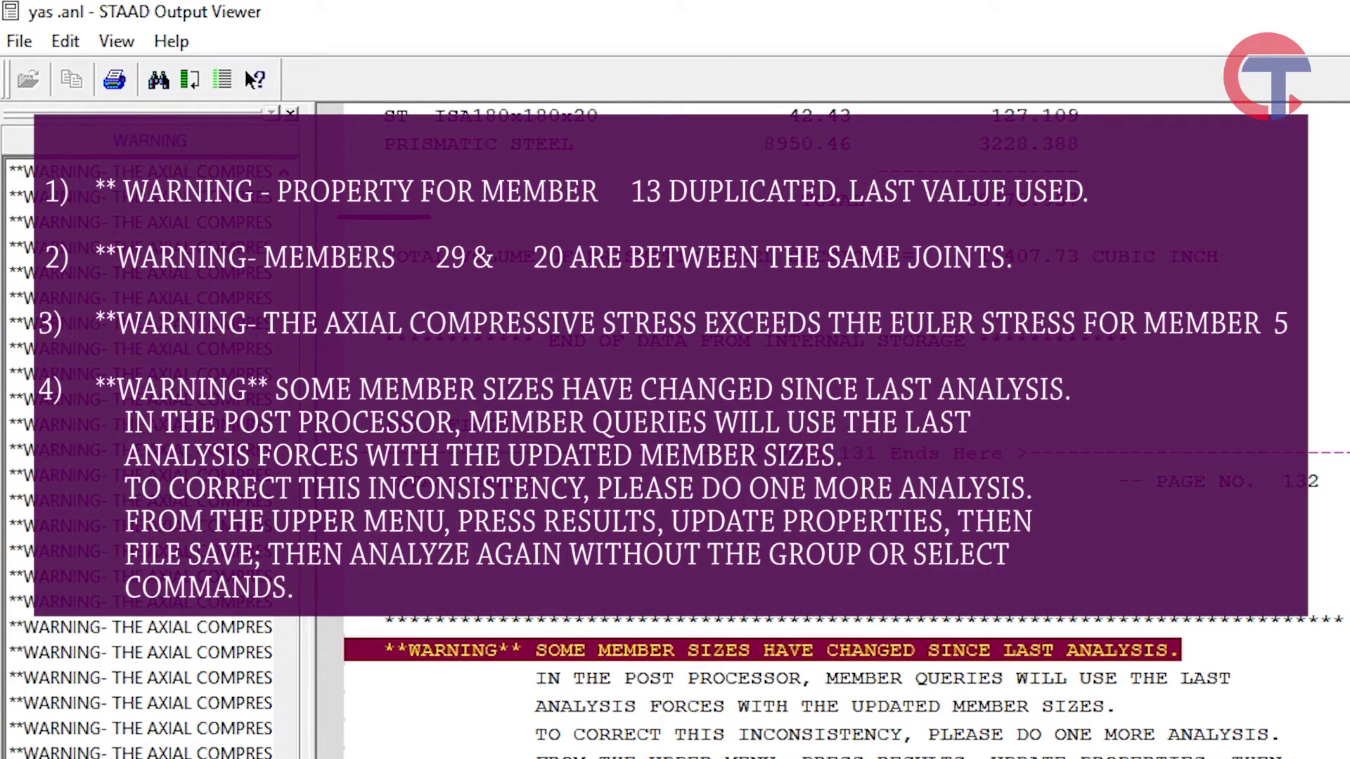
Locate the duplicated property warning for member 13 in the output, and close the output file.
{"action": "left_click_drag", "start_coordinate": [282, 633], "coordinate": [271, 211]}
{"action": "left_click", "coordinate": [225, 197]}
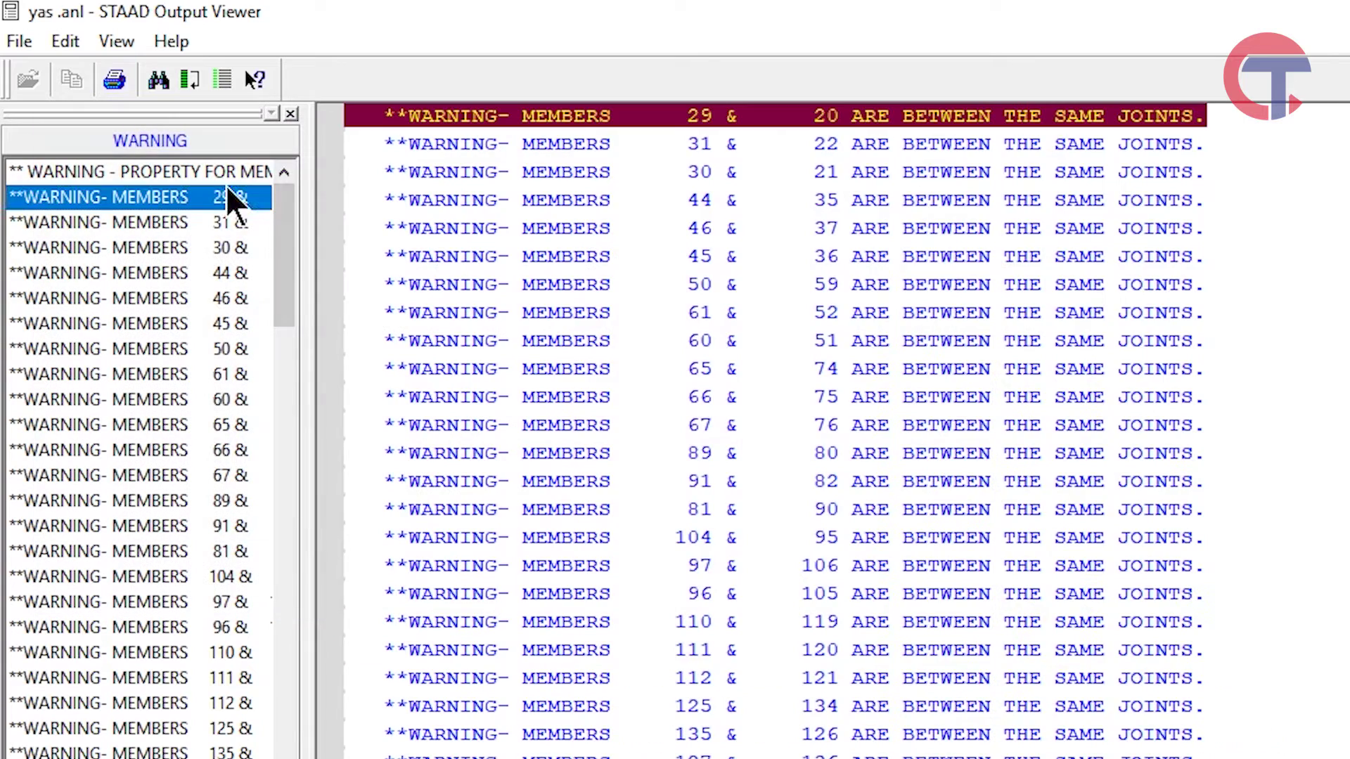
{"action": "left_click", "coordinate": [196, 172]}
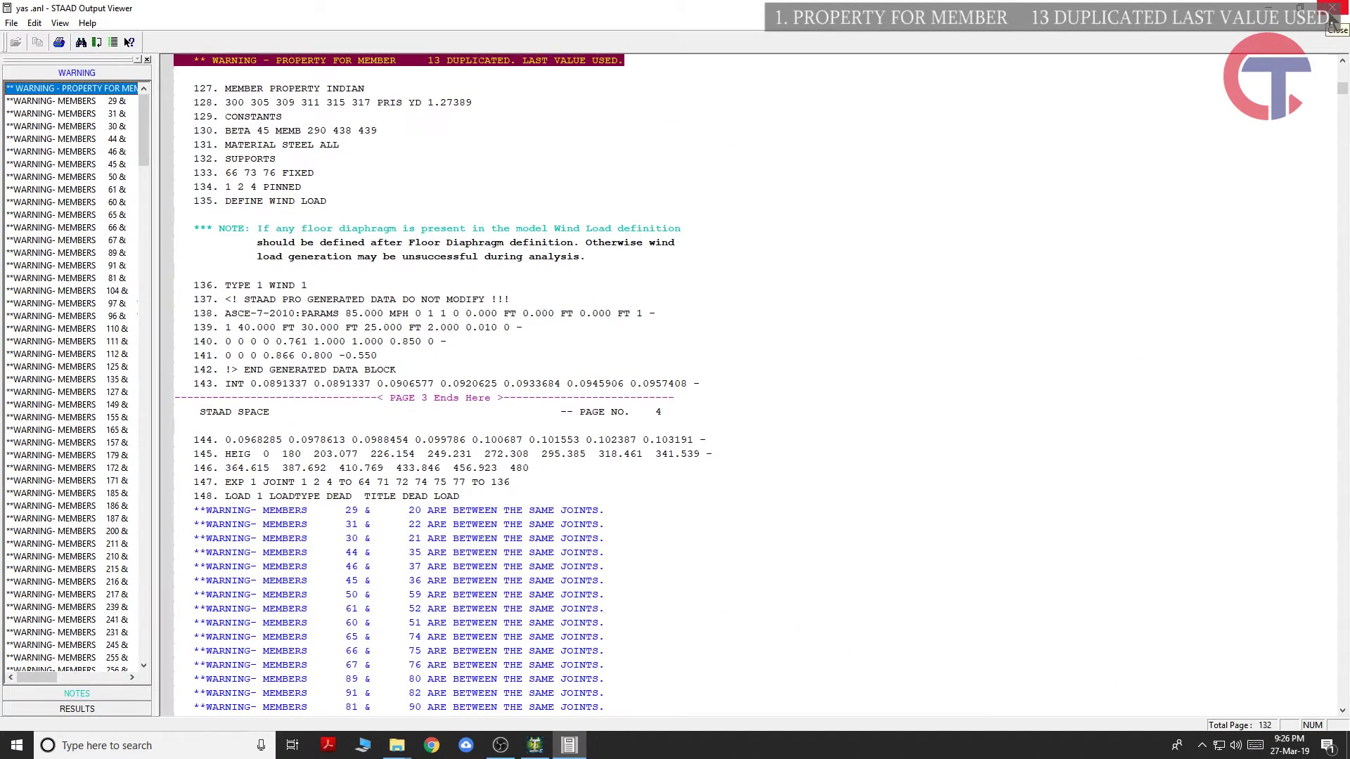
{"action": "left_click", "coordinate": [1332, 7]}
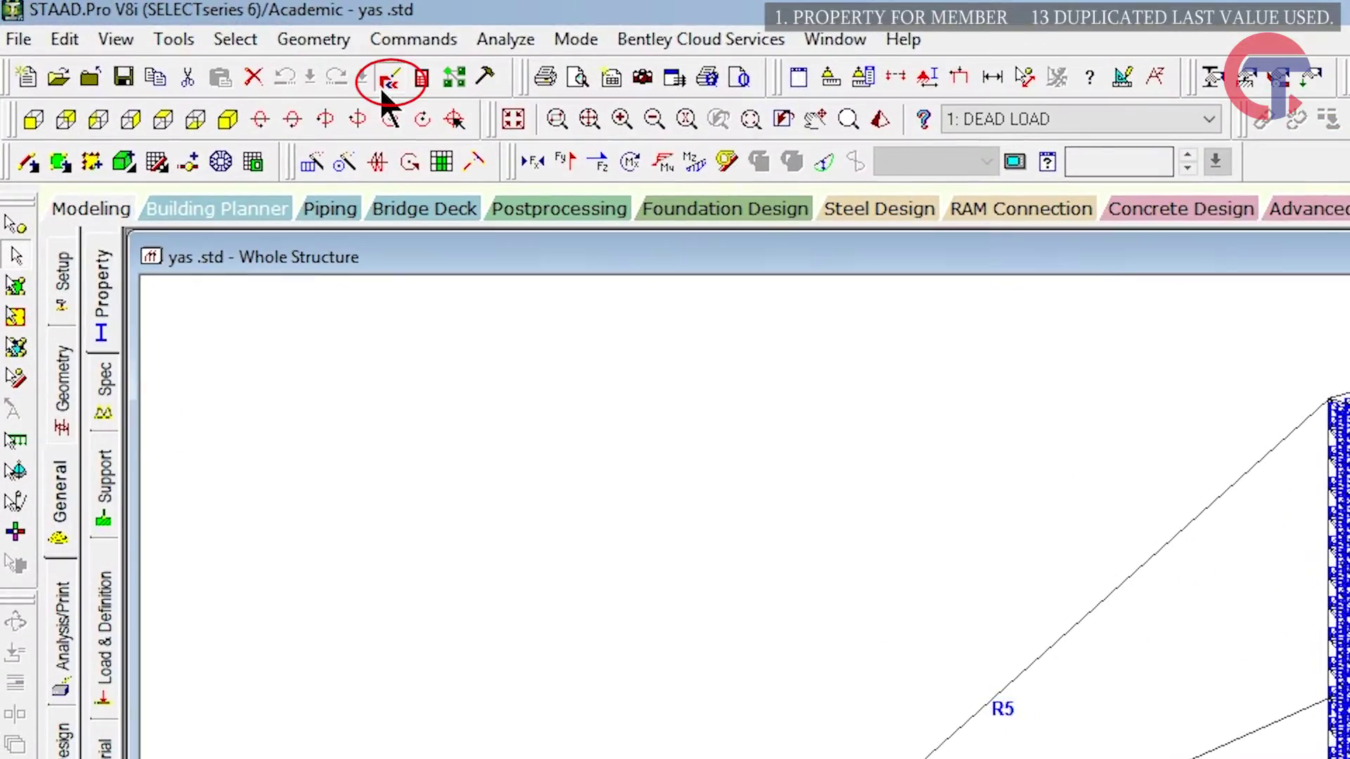
Open the model's command file in a maximized editor and go to the first MEMBER PROPERTY INDIAN block.
{"action": "left_click", "coordinate": [381, 88]}
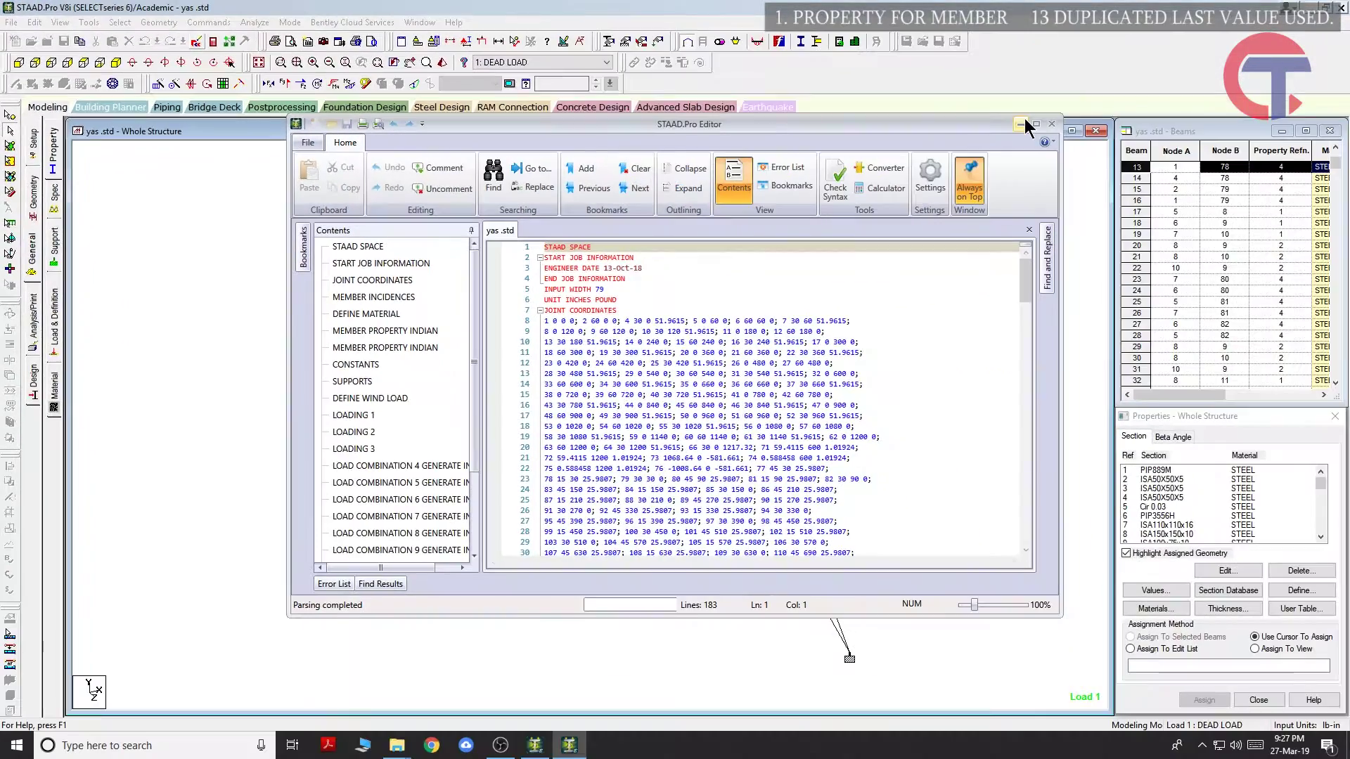
{"action": "left_click", "coordinate": [1036, 124]}
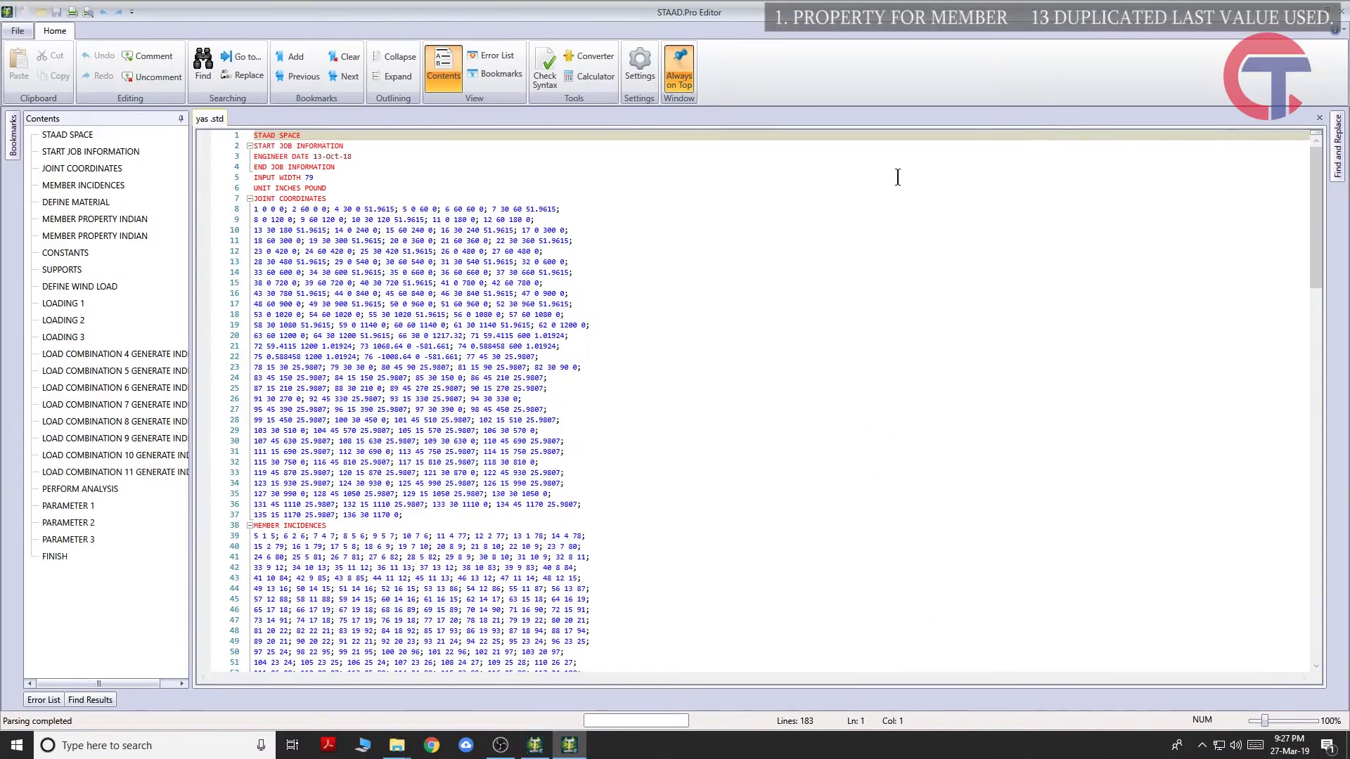
{"action": "scroll", "coordinate": [424, 375], "scroll_direction": "down", "scroll_amount": 20}
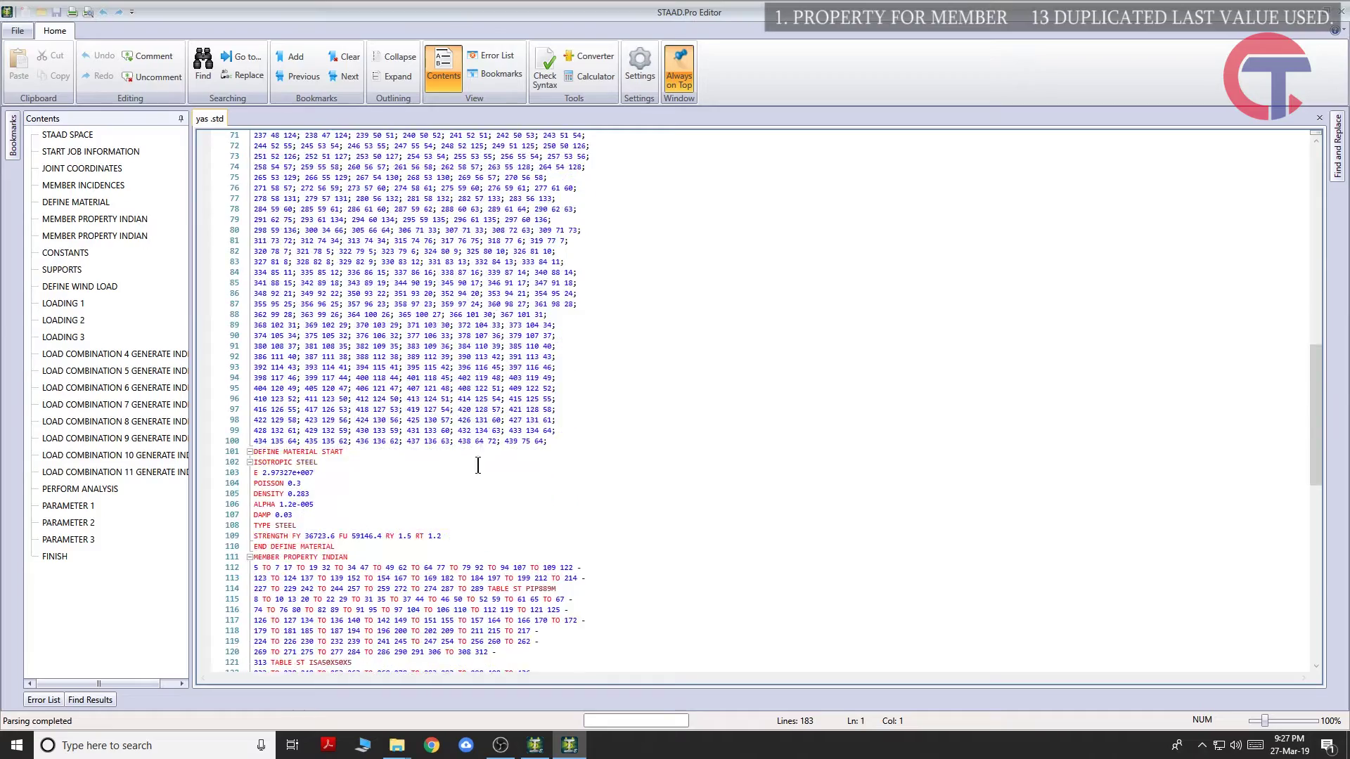
{"action": "scroll", "coordinate": [327, 423], "scroll_direction": "up", "scroll_amount": 7}
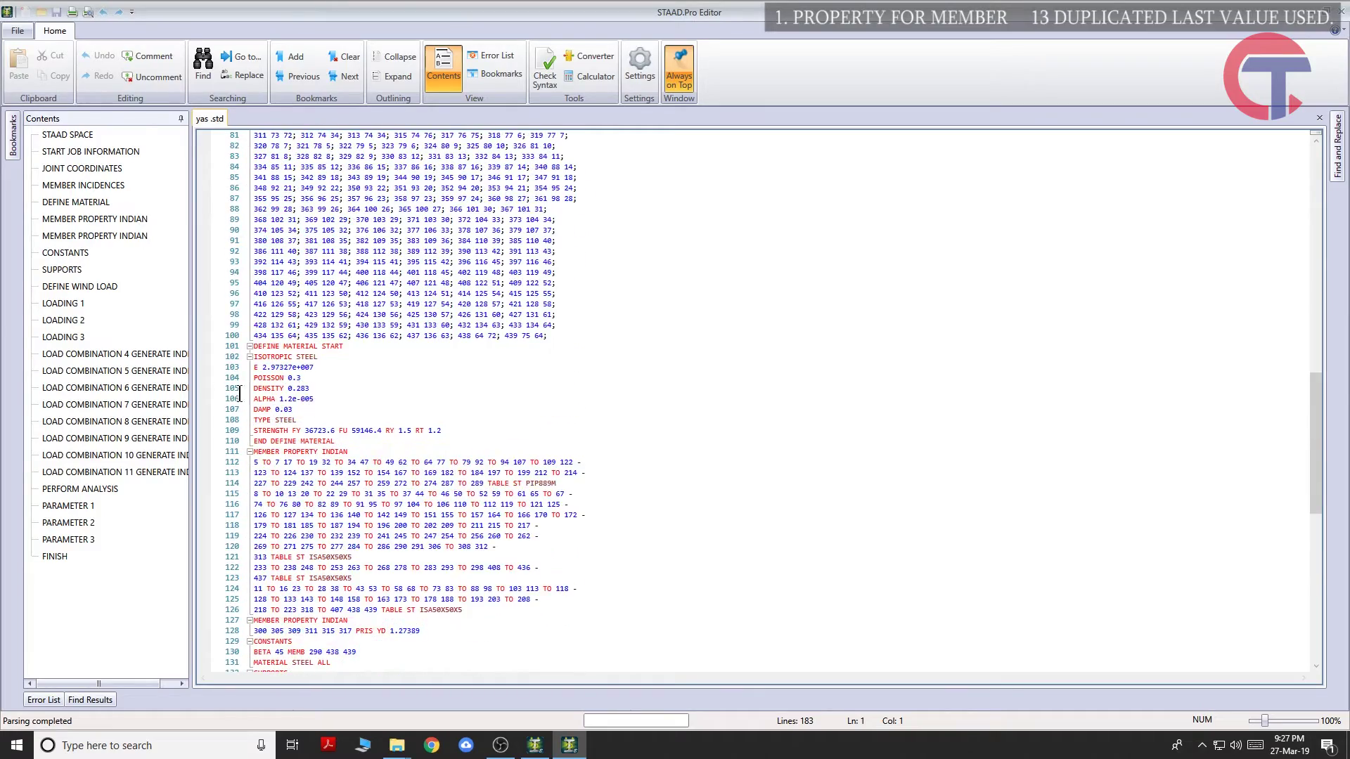
{"action": "scroll", "coordinate": [240, 394], "scroll_direction": "up", "scroll_amount": 3}
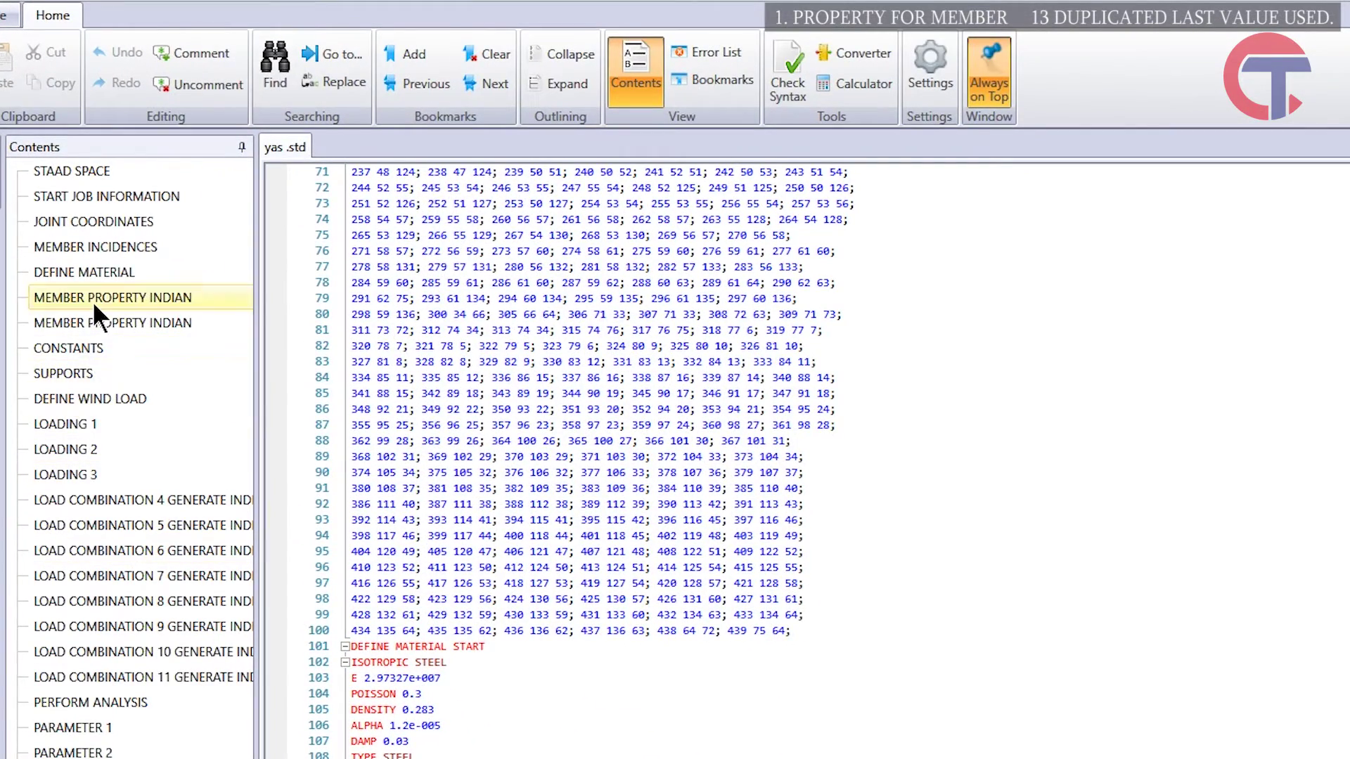
{"action": "left_click", "coordinate": [117, 297]}
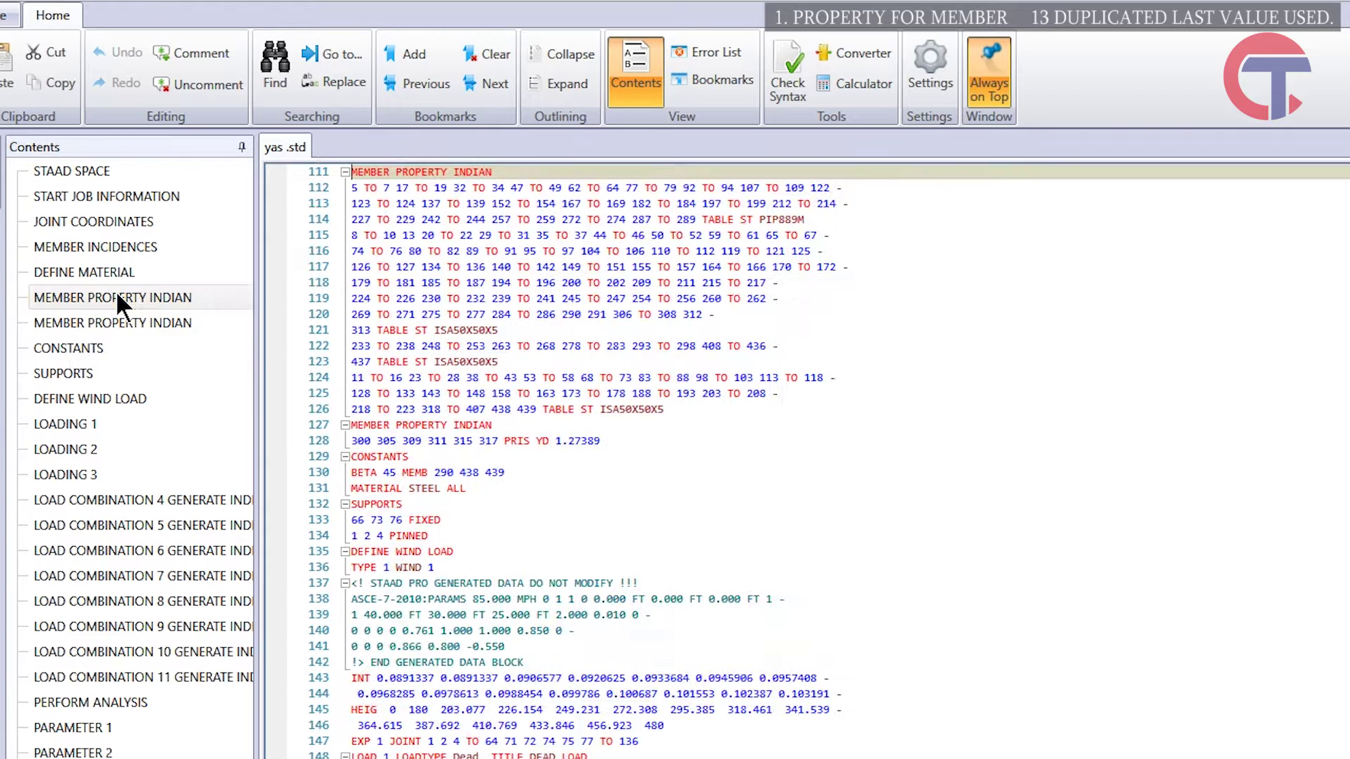
{"action": "scroll", "coordinate": [587, 441], "scroll_direction": "up", "scroll_amount": 2}
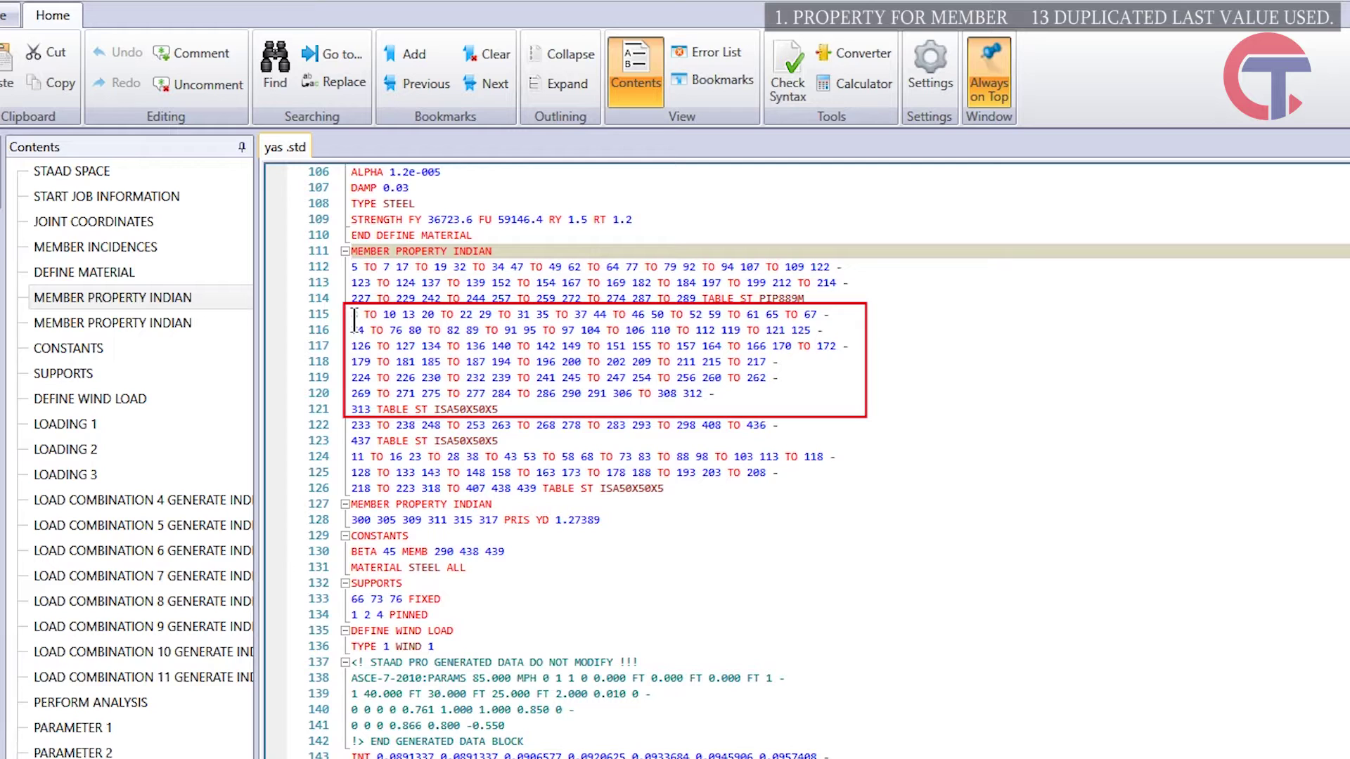
Delete member 13 from the first ISA50X50X5 member list, on line 115.
{"action": "left_click_drag", "start_coordinate": [353, 318], "coordinate": [501, 409]}
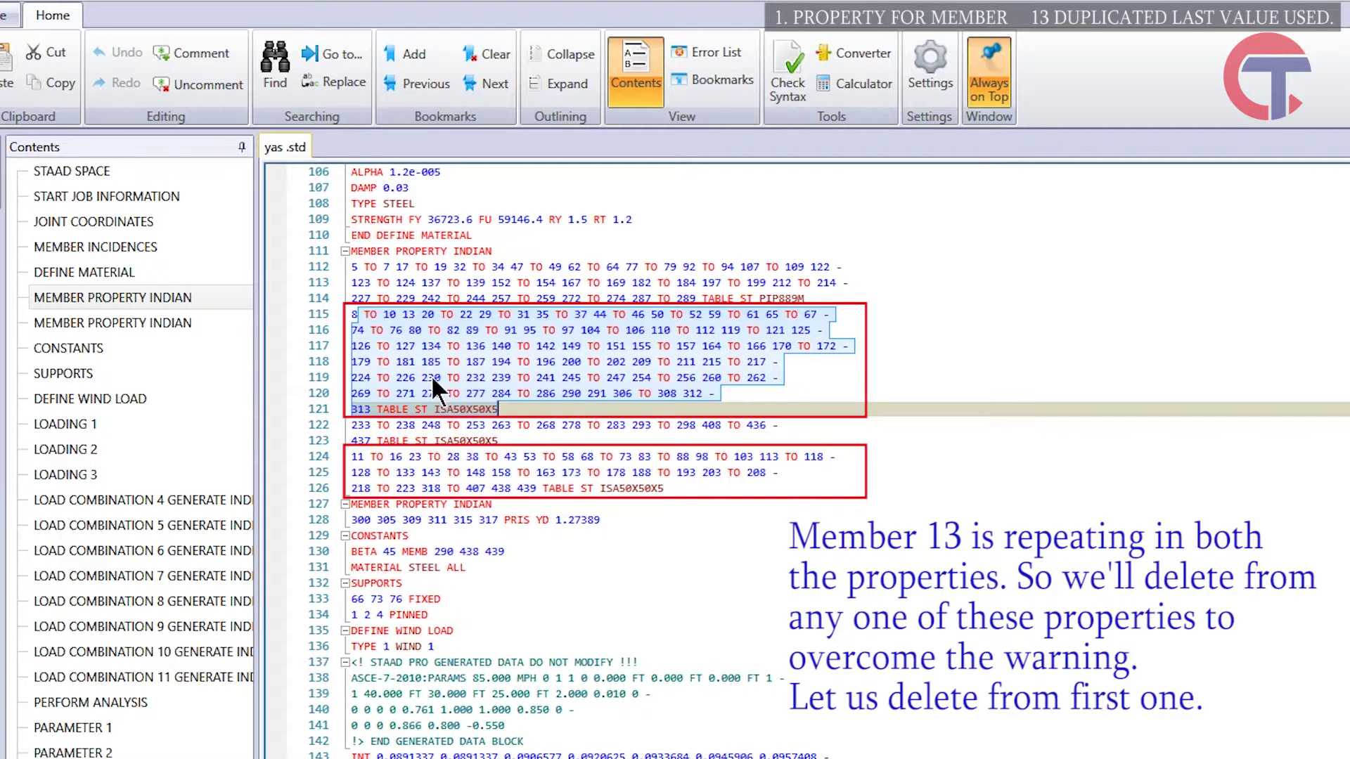
{"action": "left_click", "coordinate": [408, 315]}
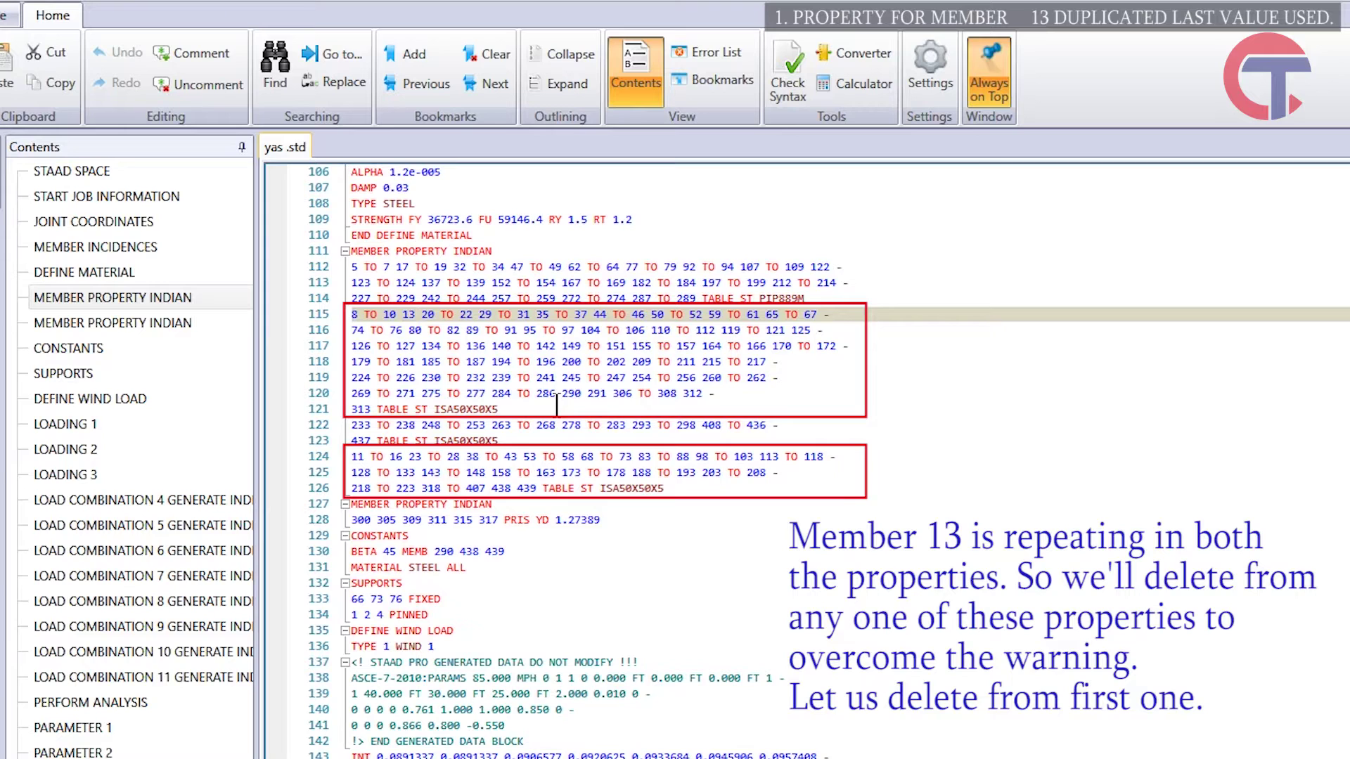
{"action": "key", "text": "BackSpace"}
{"action": "key", "text": "BackSpace"}
{"action": "key", "text": "BackSpace"}
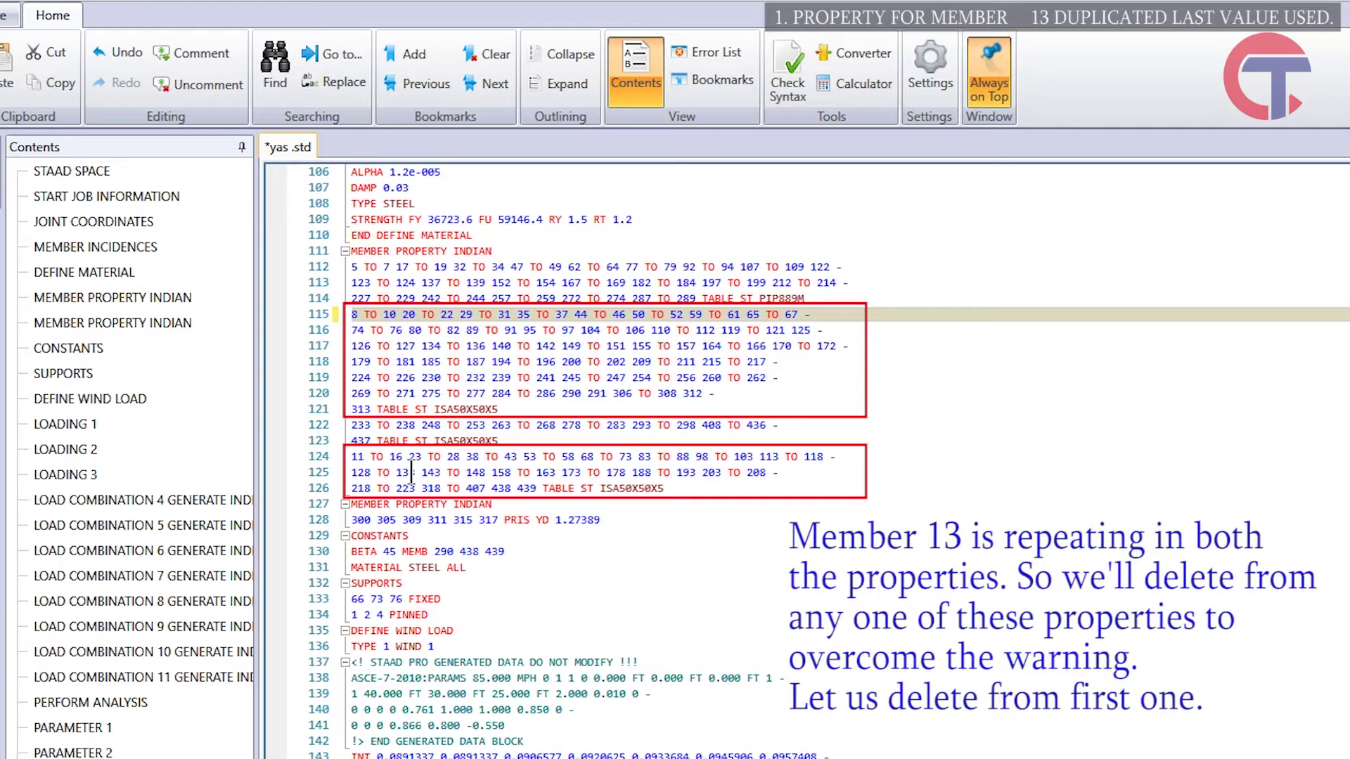
Check the remaining ISA50X50X5 member list starting with 11 TO 16, save the command file and close the editor.
{"action": "left_click_drag", "start_coordinate": [358, 459], "coordinate": [426, 466]}
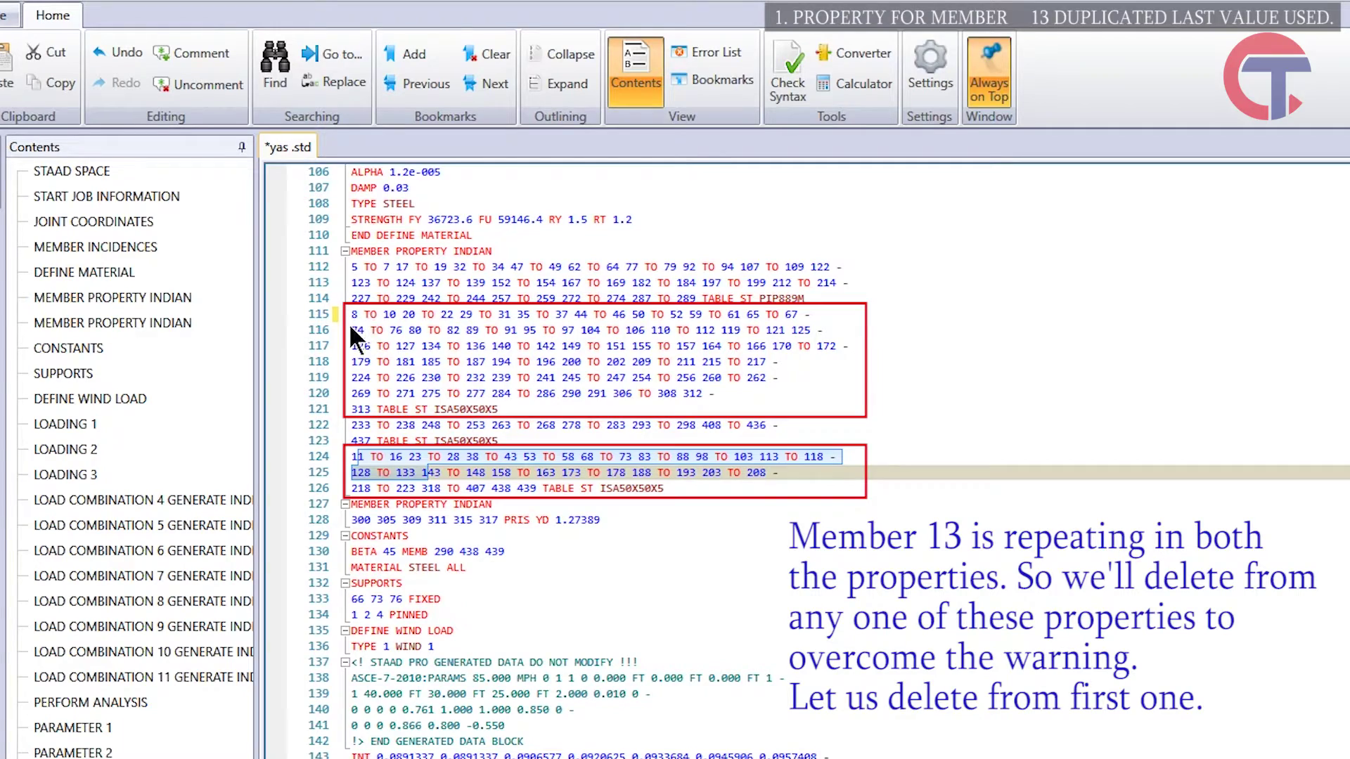
{"action": "left_click", "coordinate": [495, 407]}
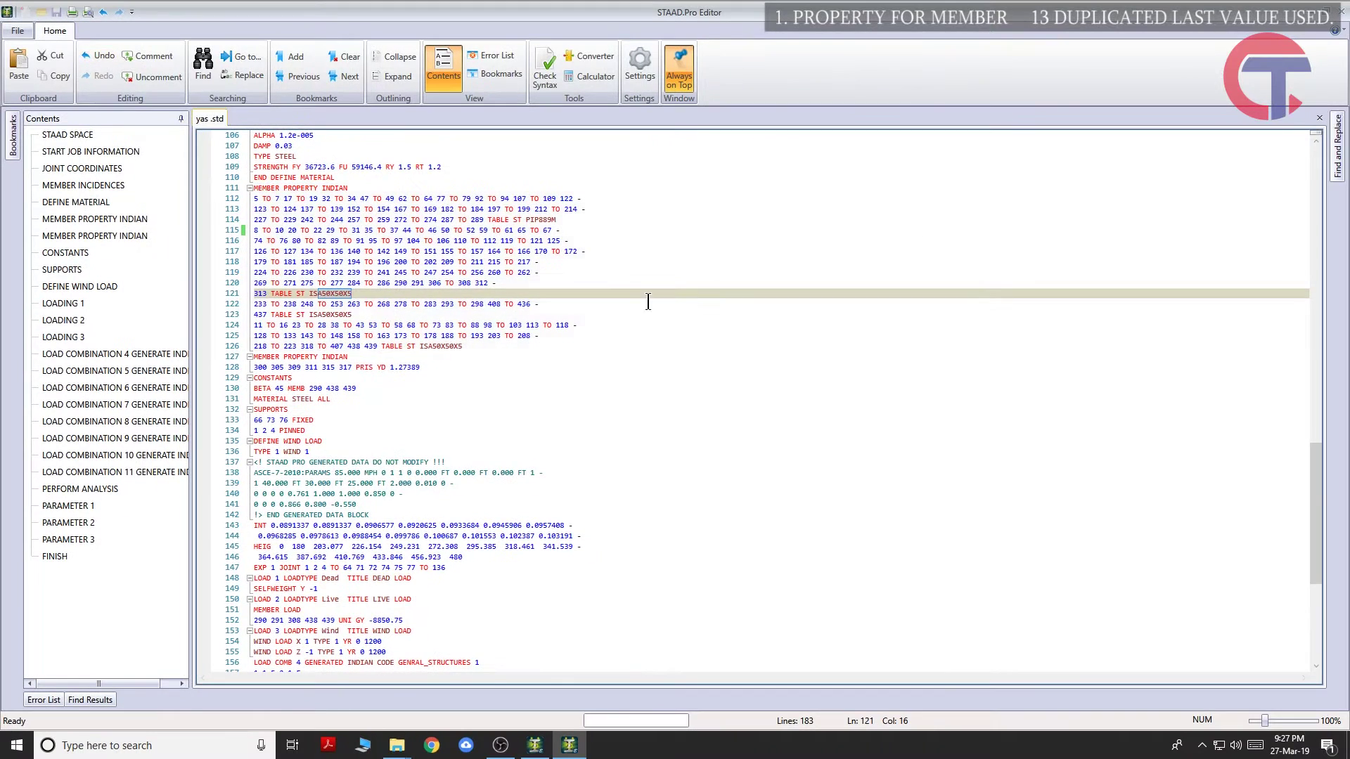
{"action": "left_click", "coordinate": [1338, 11]}
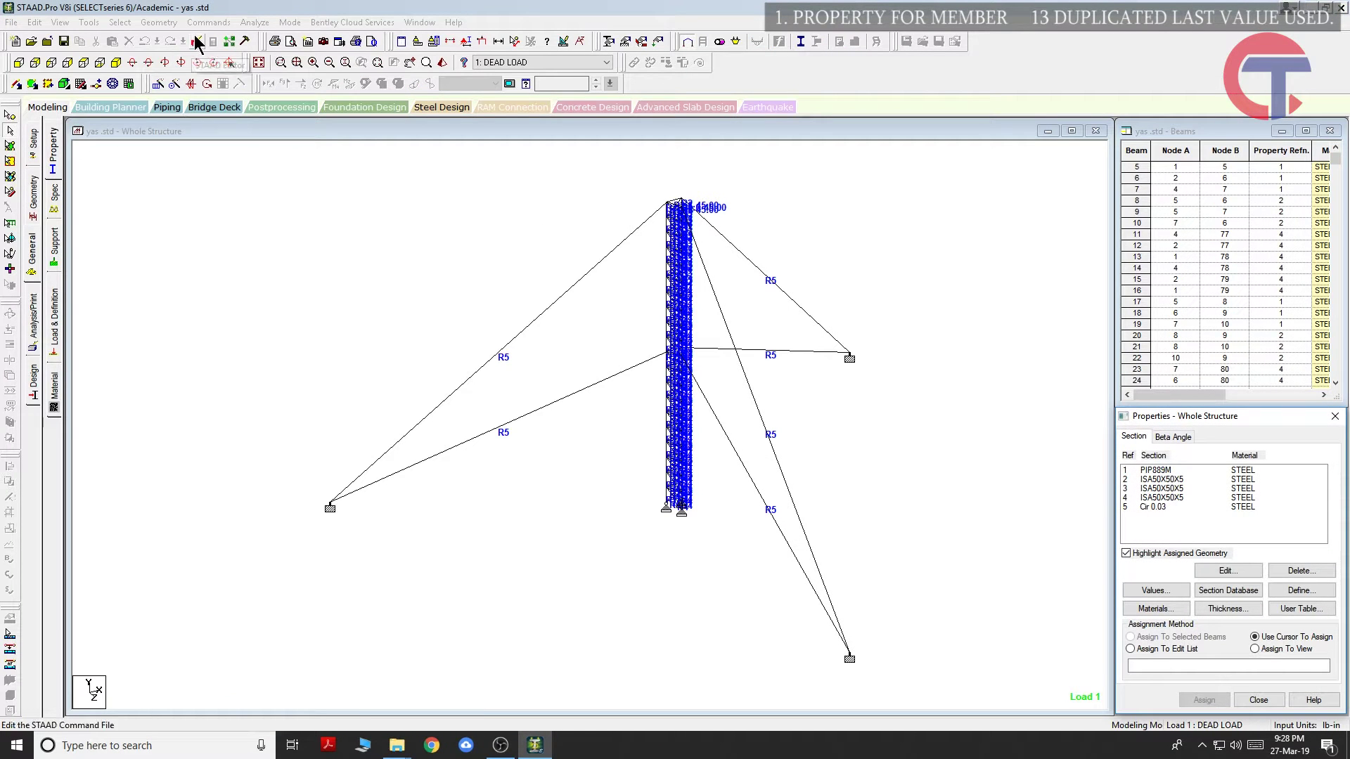
Run the analysis, proceeding without a re-analysis instruction, and open the output file.
{"action": "left_click", "coordinate": [254, 22]}
{"action": "left_click", "coordinate": [278, 41]}
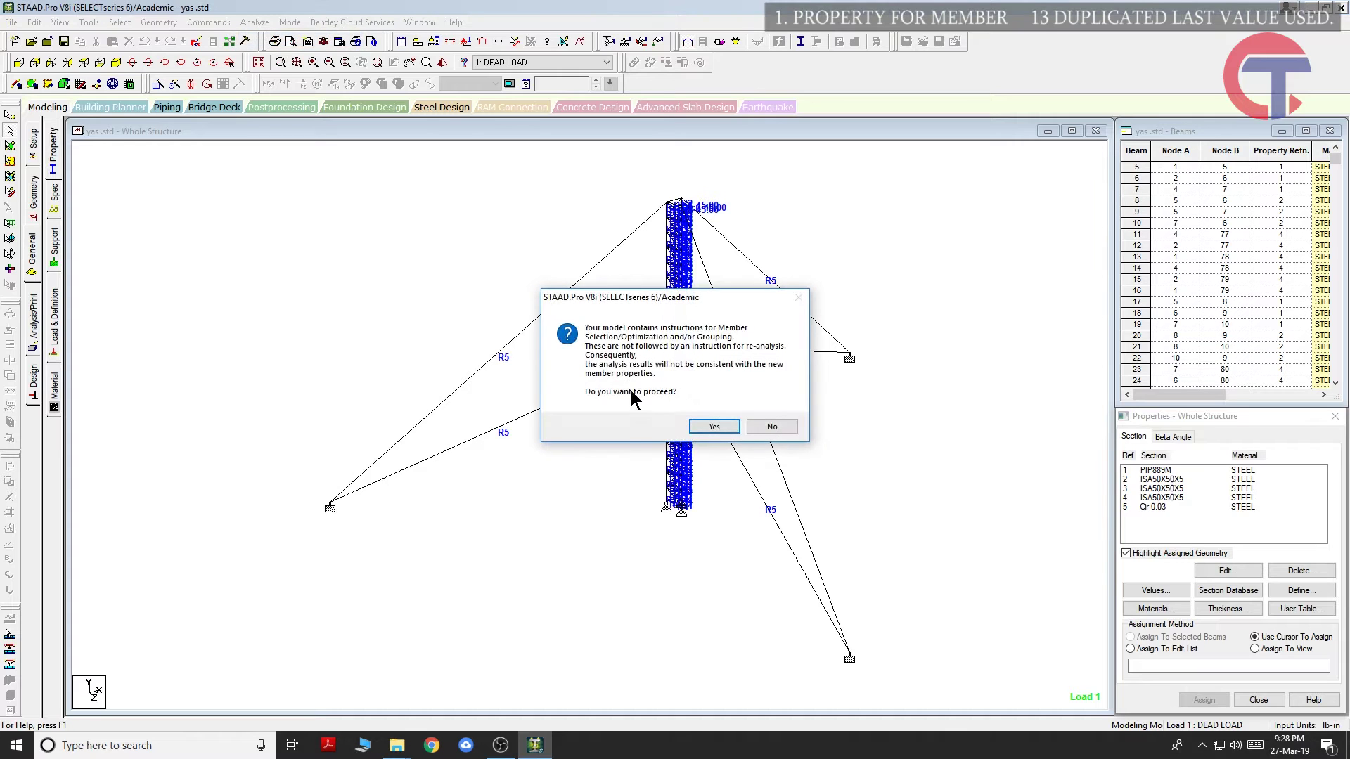
{"action": "left_click", "coordinate": [698, 425]}
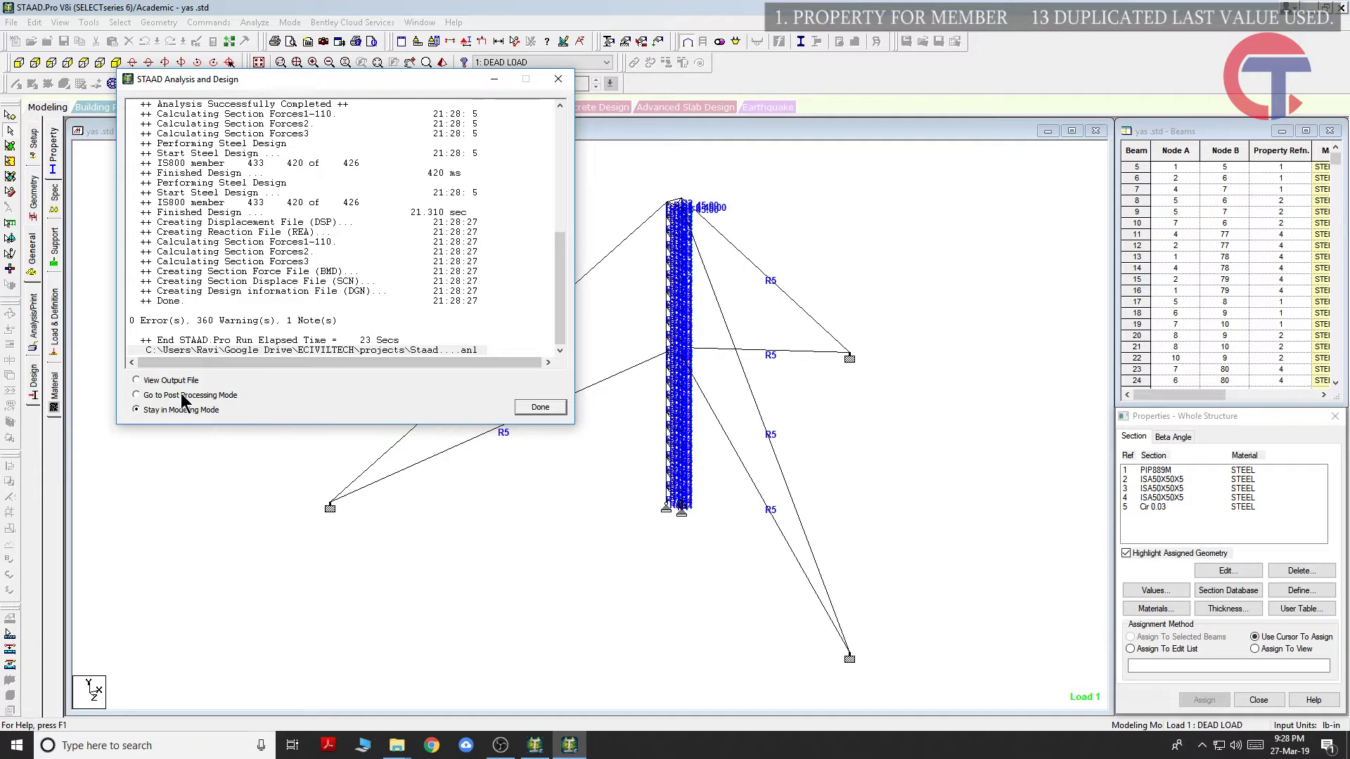
{"action": "left_click", "coordinate": [169, 381]}
{"action": "left_click", "coordinate": [540, 407]}
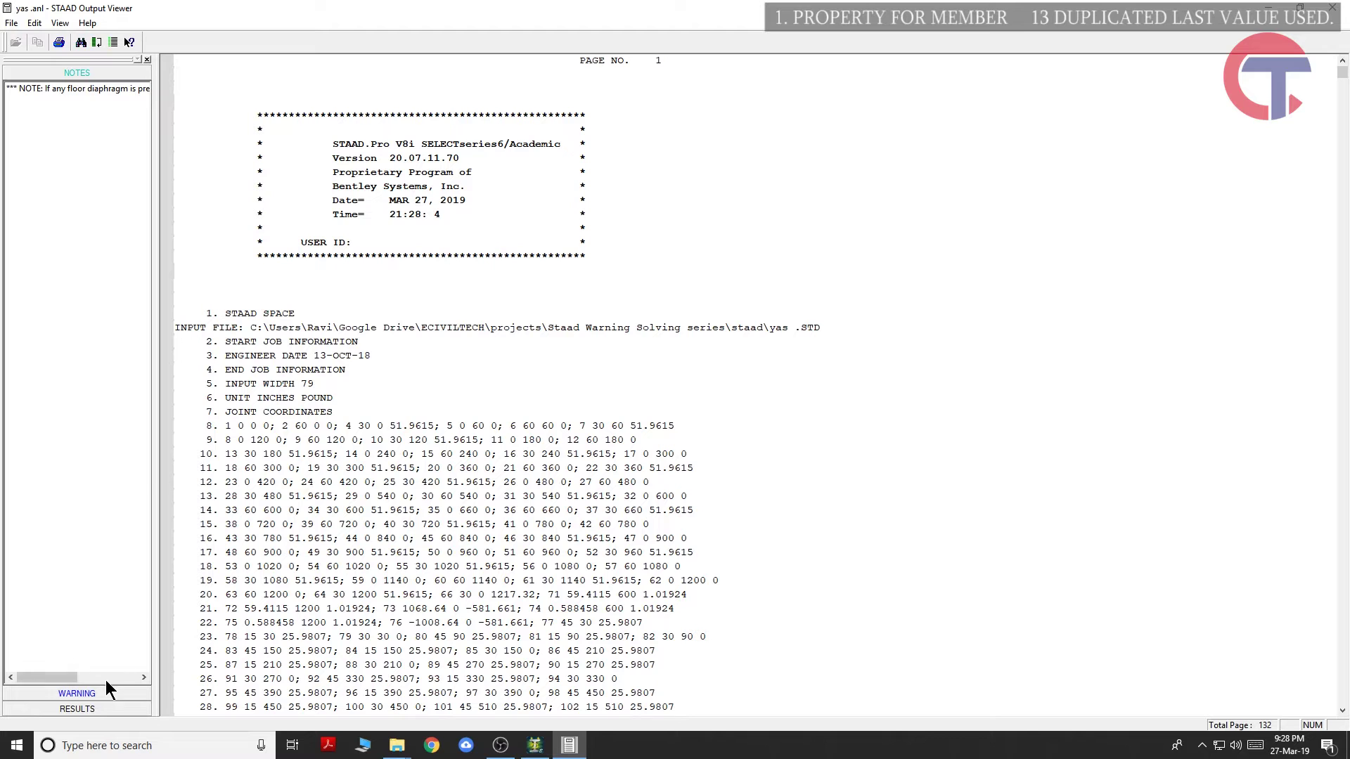
Locate the warning about members 29 and 20 in the new output, and return to the model.
{"action": "left_click", "coordinate": [105, 692]}
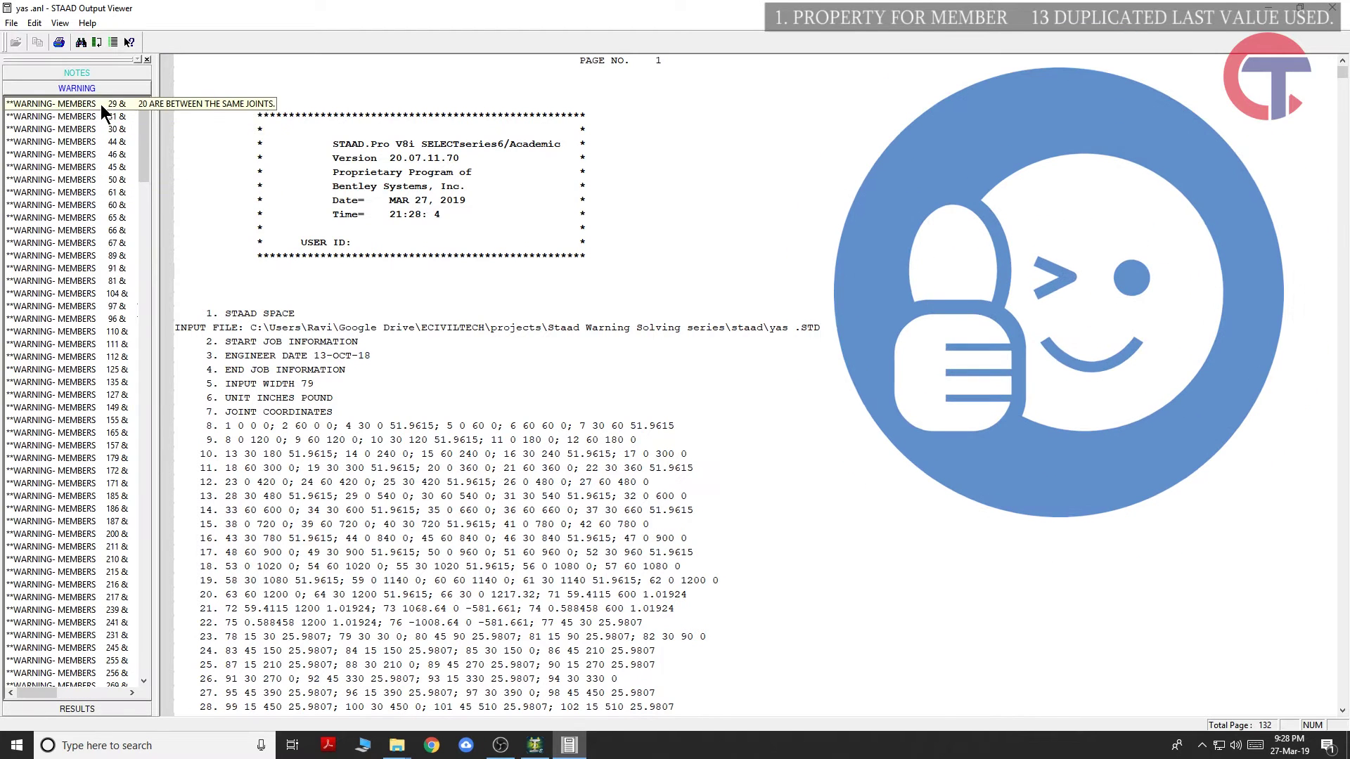
{"action": "left_click", "coordinate": [100, 104]}
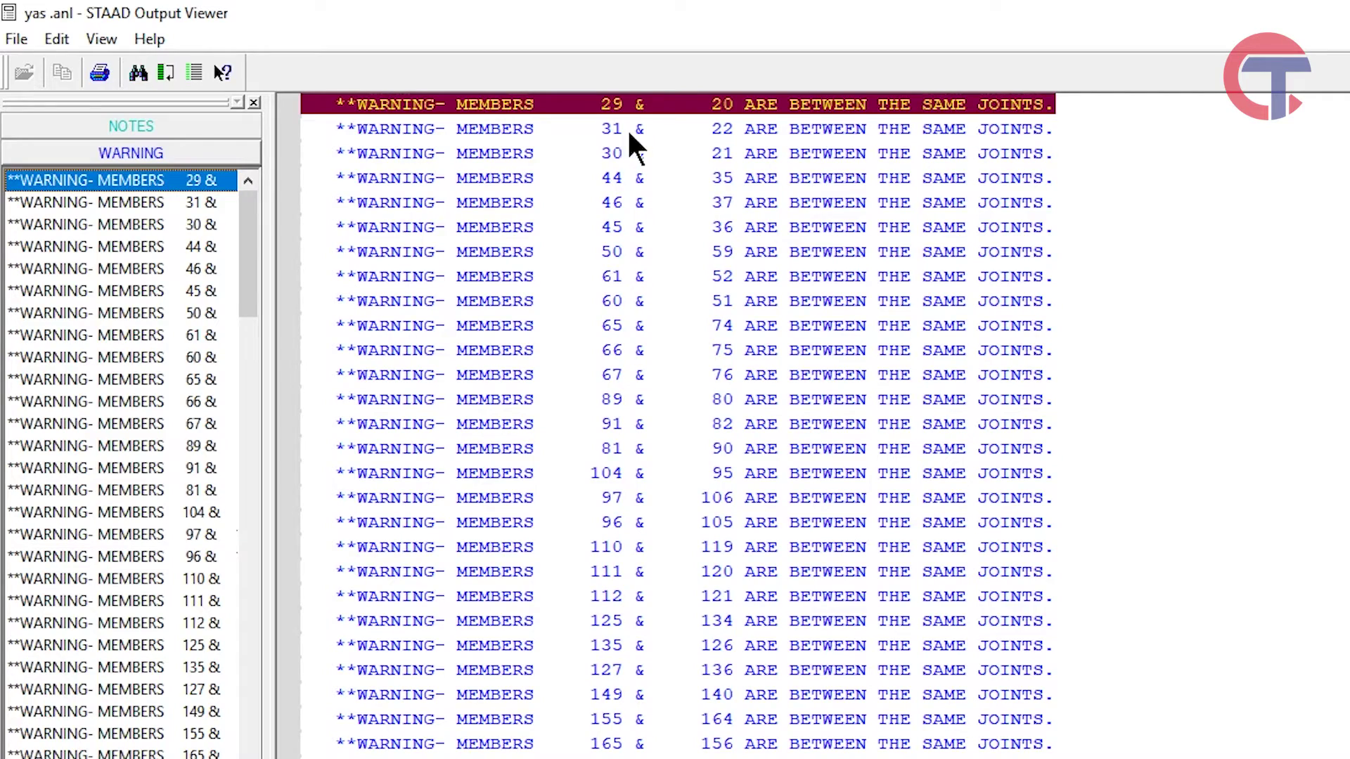
{"action": "left_click", "coordinate": [607, 113]}
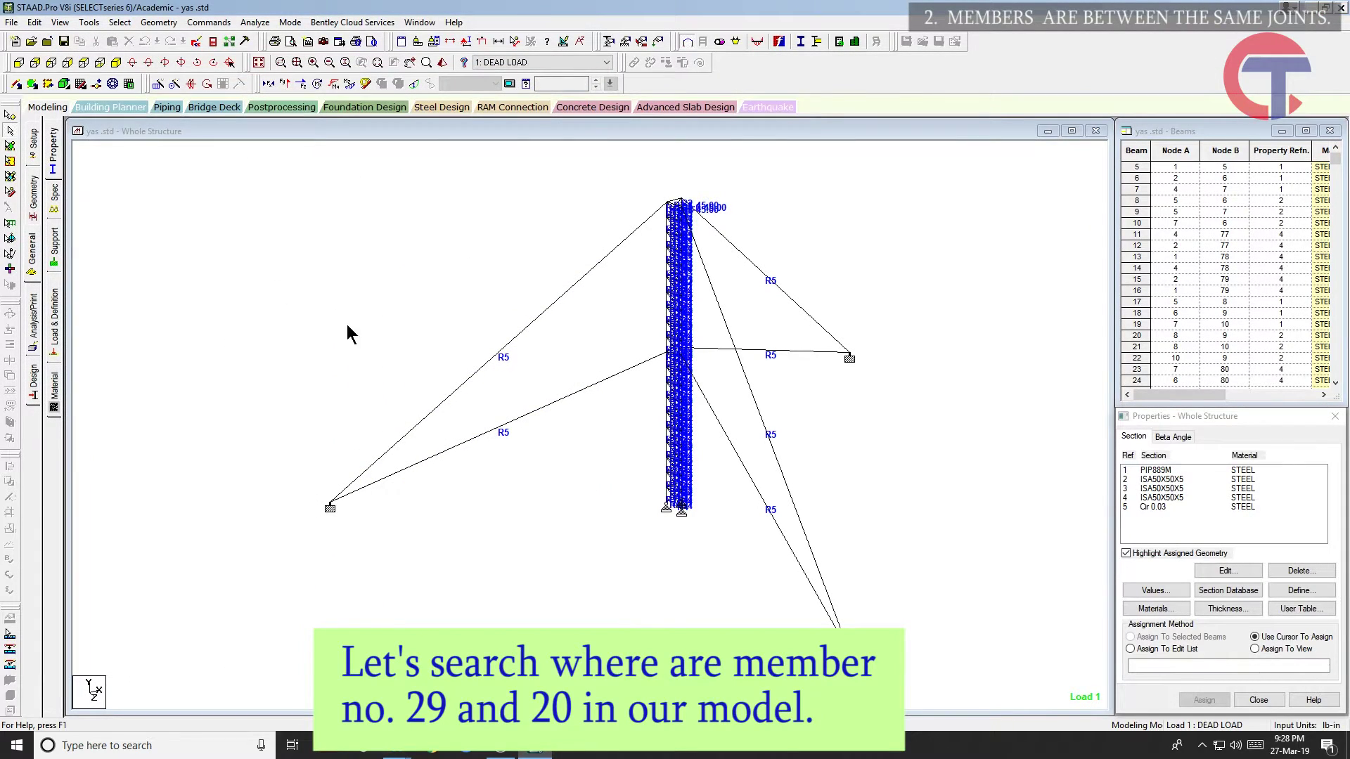
Show the model's geometry tables and find beams 20 and 29 in the tower by selecting each one.
{"action": "left_click", "coordinate": [33, 197]}
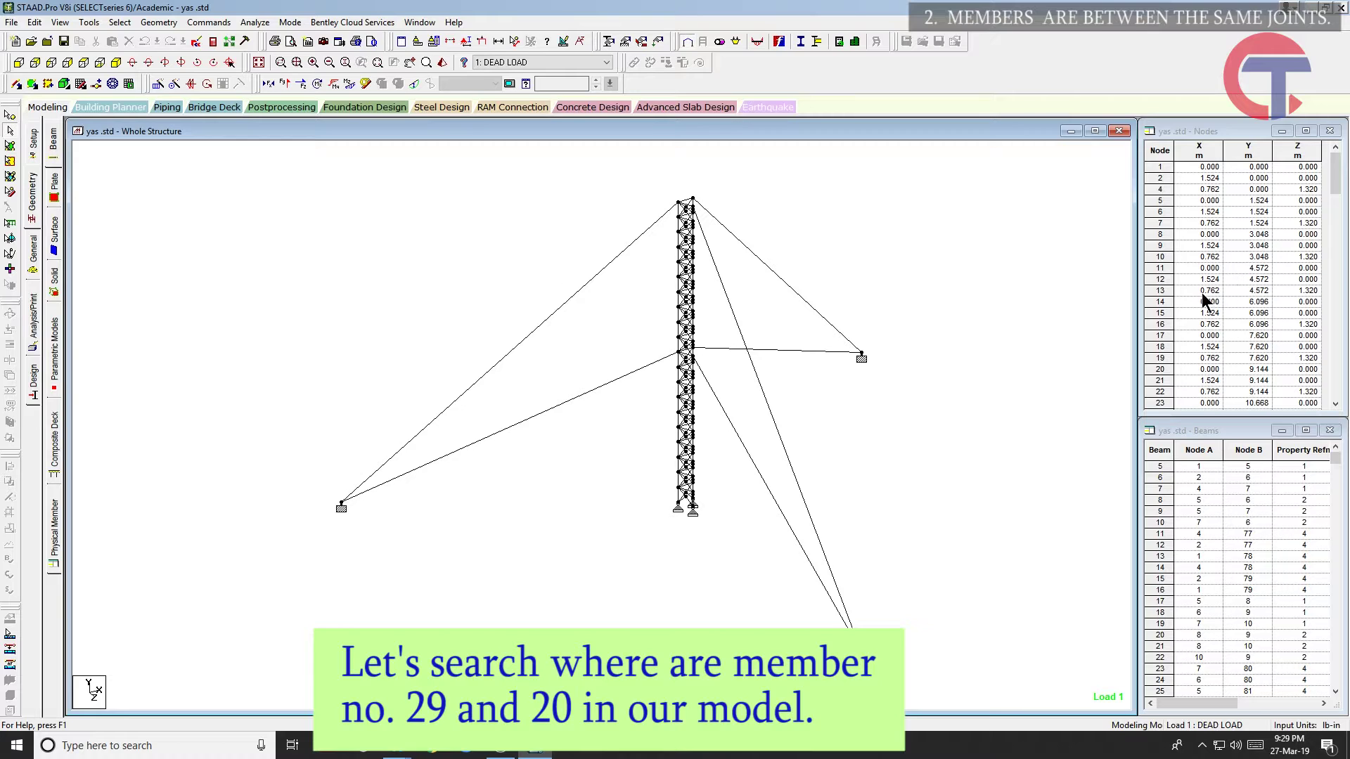
{"action": "left_click", "coordinate": [1159, 369]}
{"action": "scroll", "coordinate": [1223, 548], "scroll_direction": "down", "scroll_amount": 2}
{"action": "left_click", "coordinate": [1159, 578]}
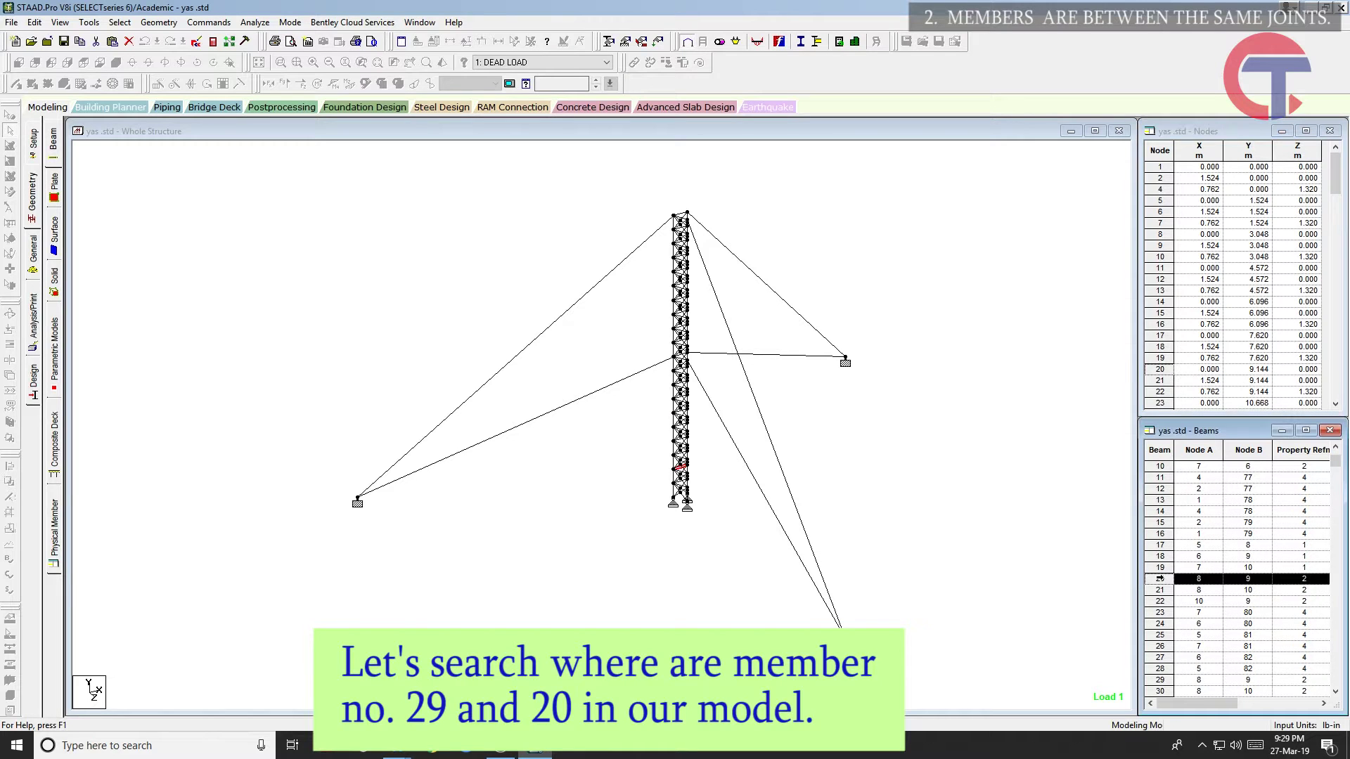
{"action": "scroll", "coordinate": [697, 471], "scroll_direction": "up", "scroll_amount": 7}
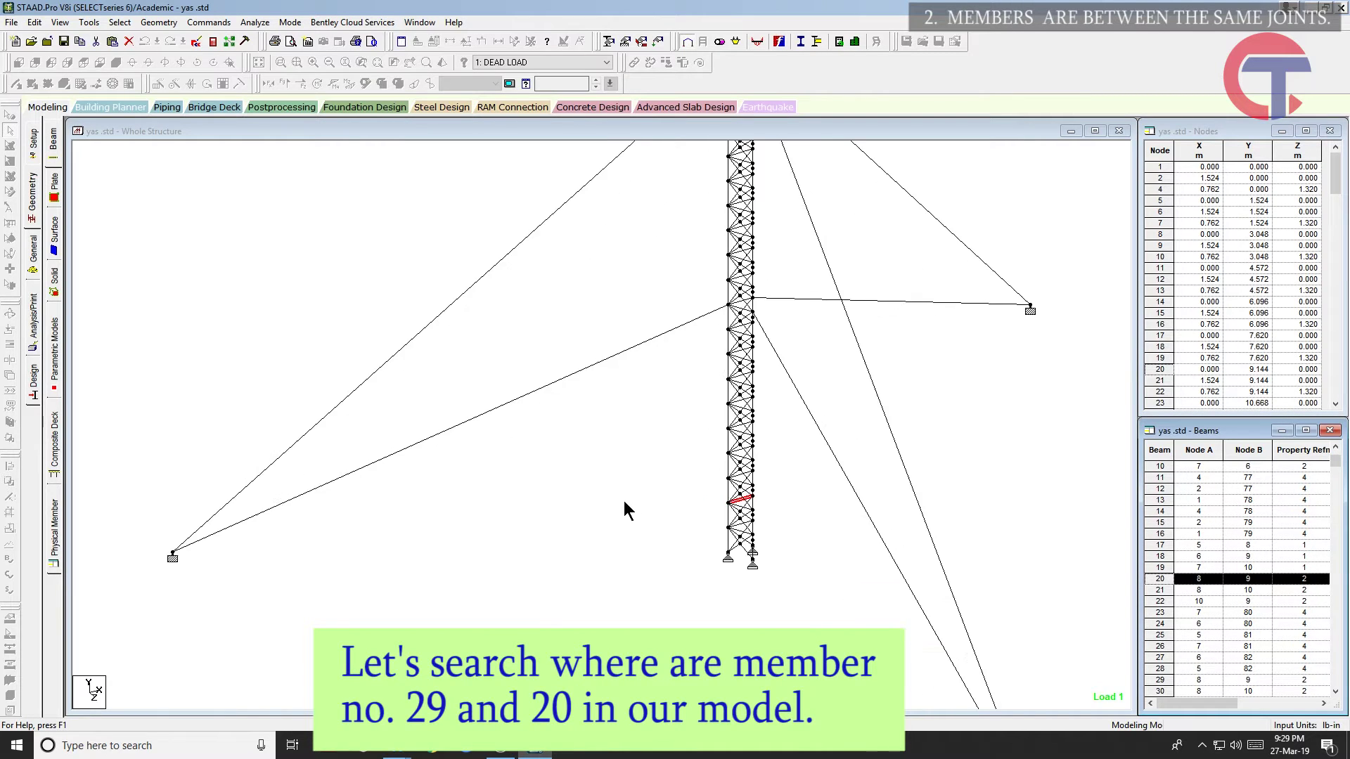
{"action": "middle_click_drag", "start_coordinate": [866, 543], "coordinate": [514, 381]}
{"action": "scroll", "coordinate": [594, 457], "scroll_direction": "up", "scroll_amount": 3}
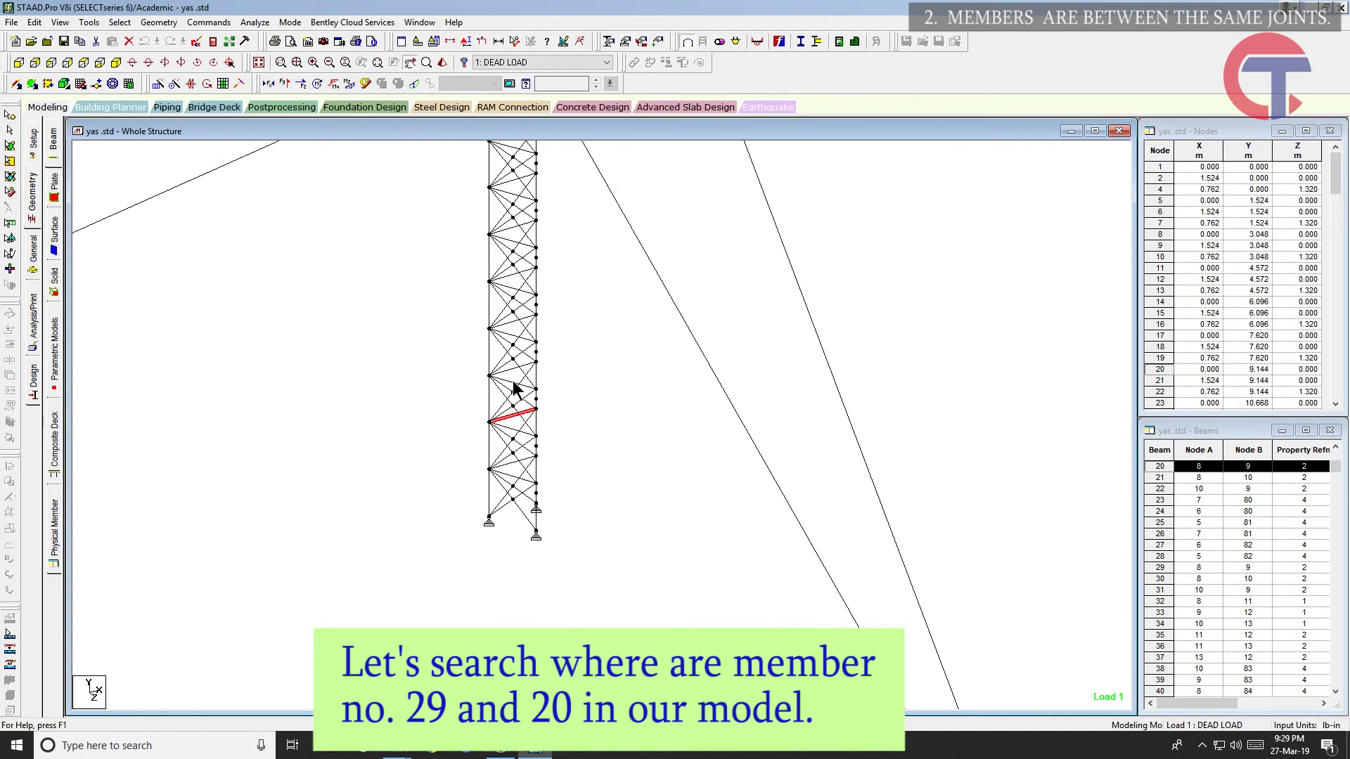
{"action": "left_click", "coordinate": [1163, 568]}
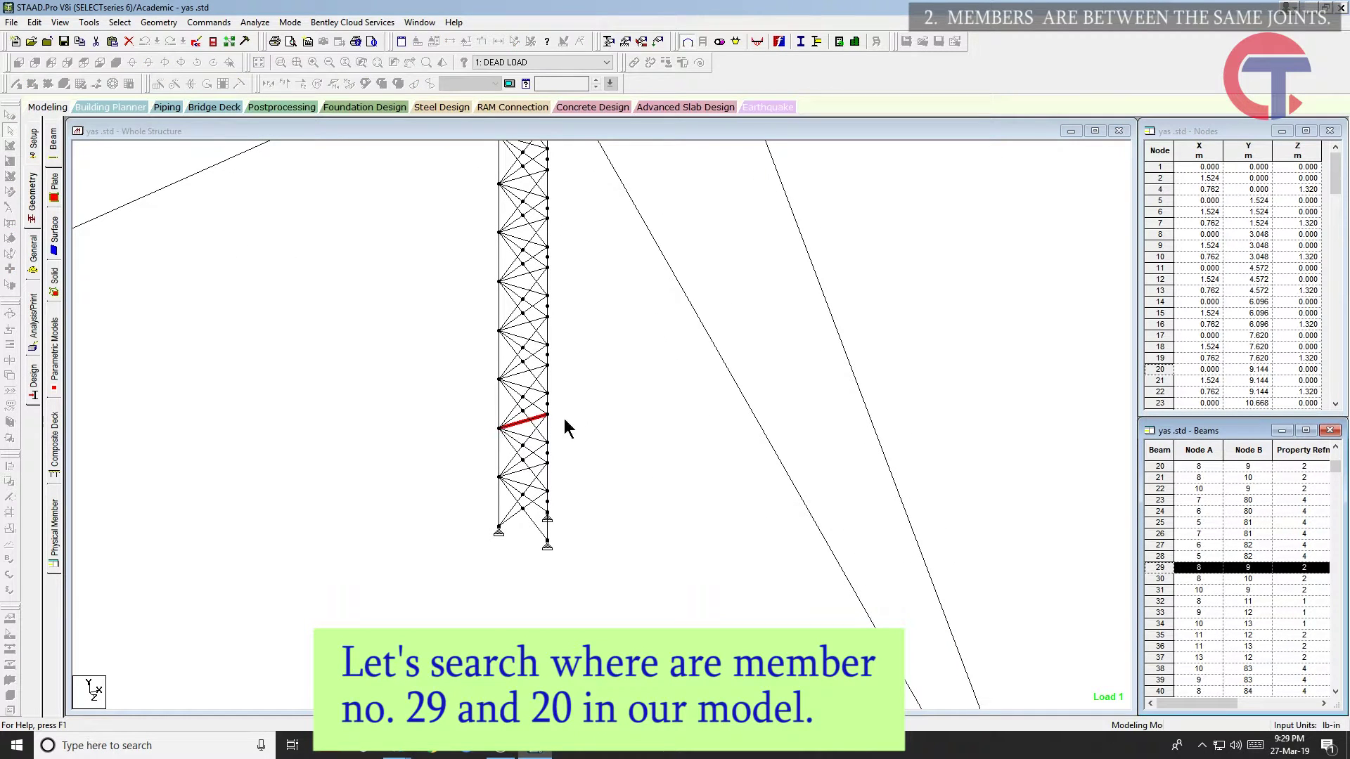
Select the tower members around beams 20 and 29 and display only the selected members.
{"action": "left_click_drag", "start_coordinate": [468, 371], "coordinate": [579, 479]}
{"action": "key", "text": "alt"}
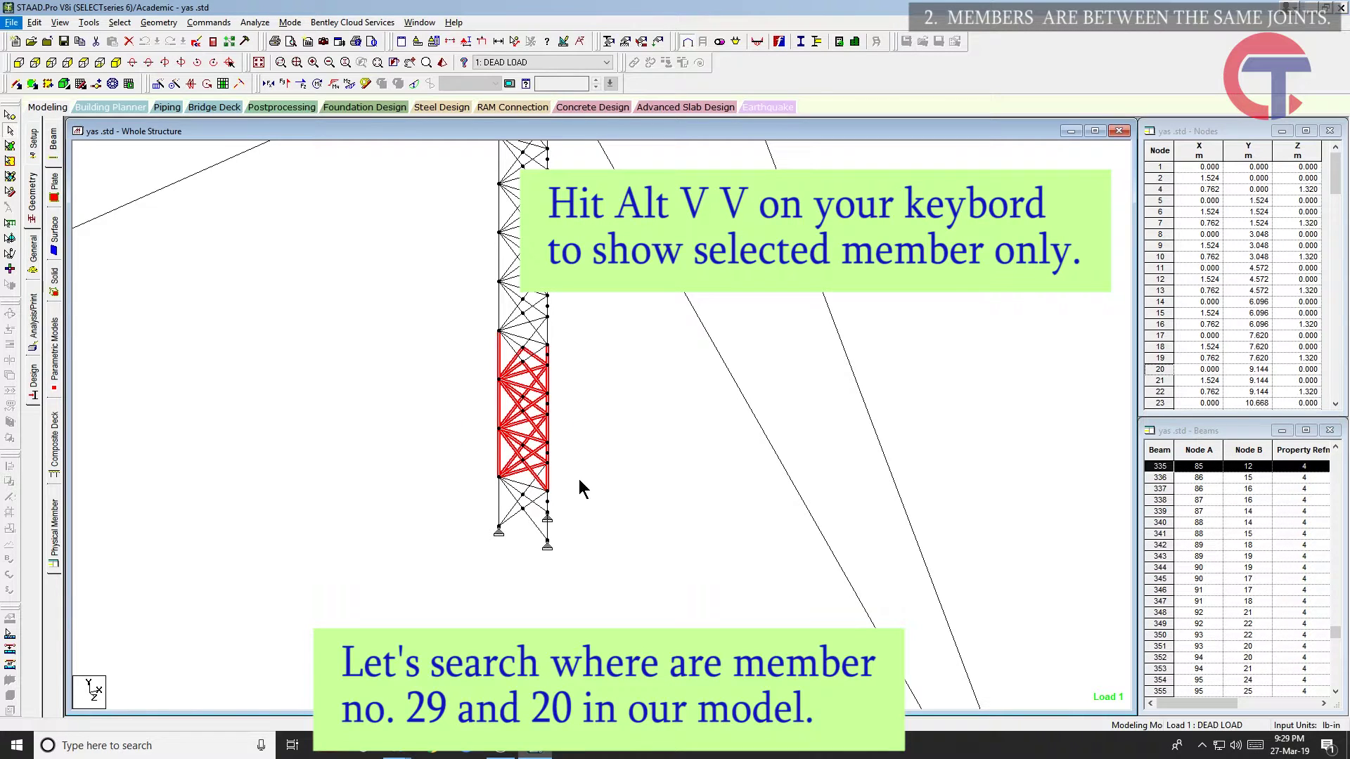
{"action": "key", "text": "v"}
{"action": "key", "text": "v"}
{"action": "middle_click_drag", "start_coordinate": [502, 420], "coordinate": [516, 443]}
{"action": "scroll", "coordinate": [495, 501], "scroll_direction": "up", "scroll_amount": 2}
{"action": "scroll", "coordinate": [495, 500], "scroll_direction": "up", "scroll_amount": 1}
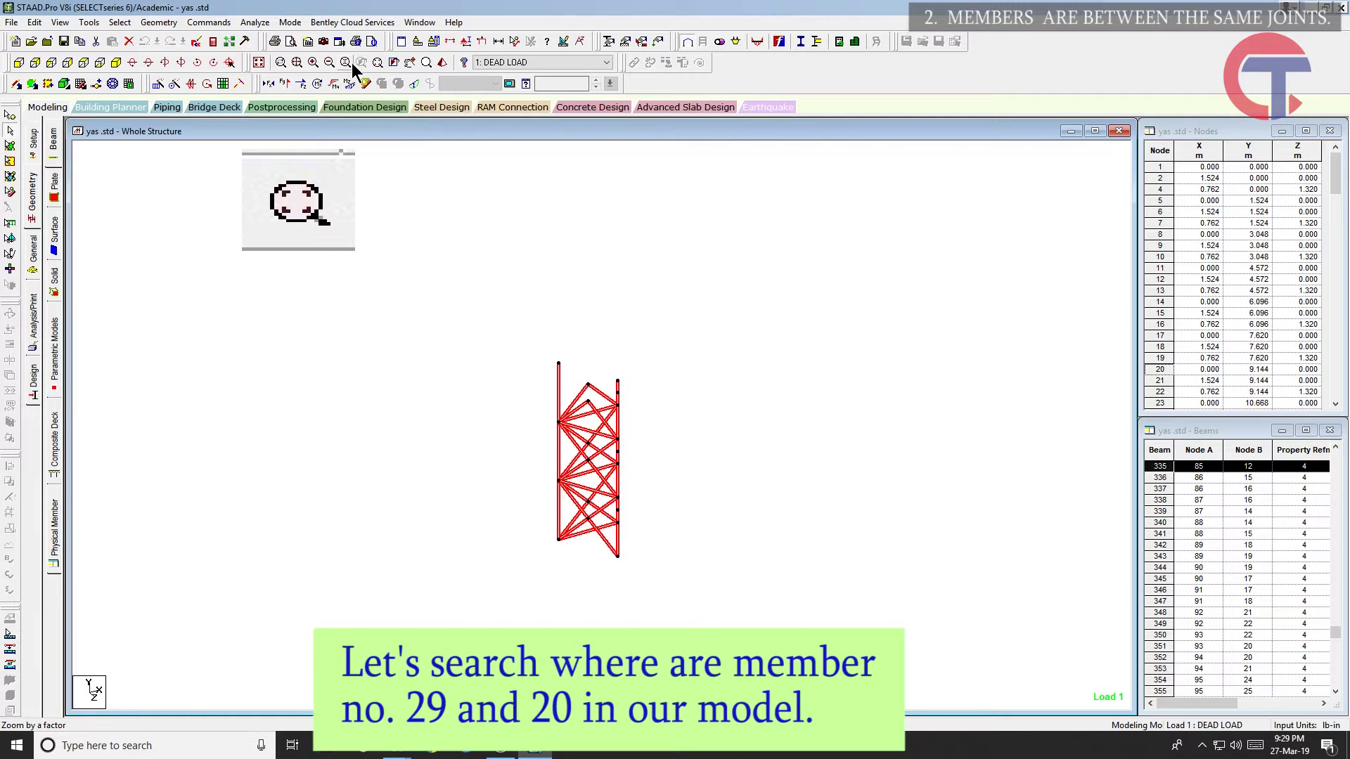
Display the beam numbers on the isolated tower members around beams 20 and 29.
{"action": "left_click", "coordinate": [376, 66]}
{"action": "left_click_drag", "start_coordinate": [505, 352], "coordinate": [592, 490]}
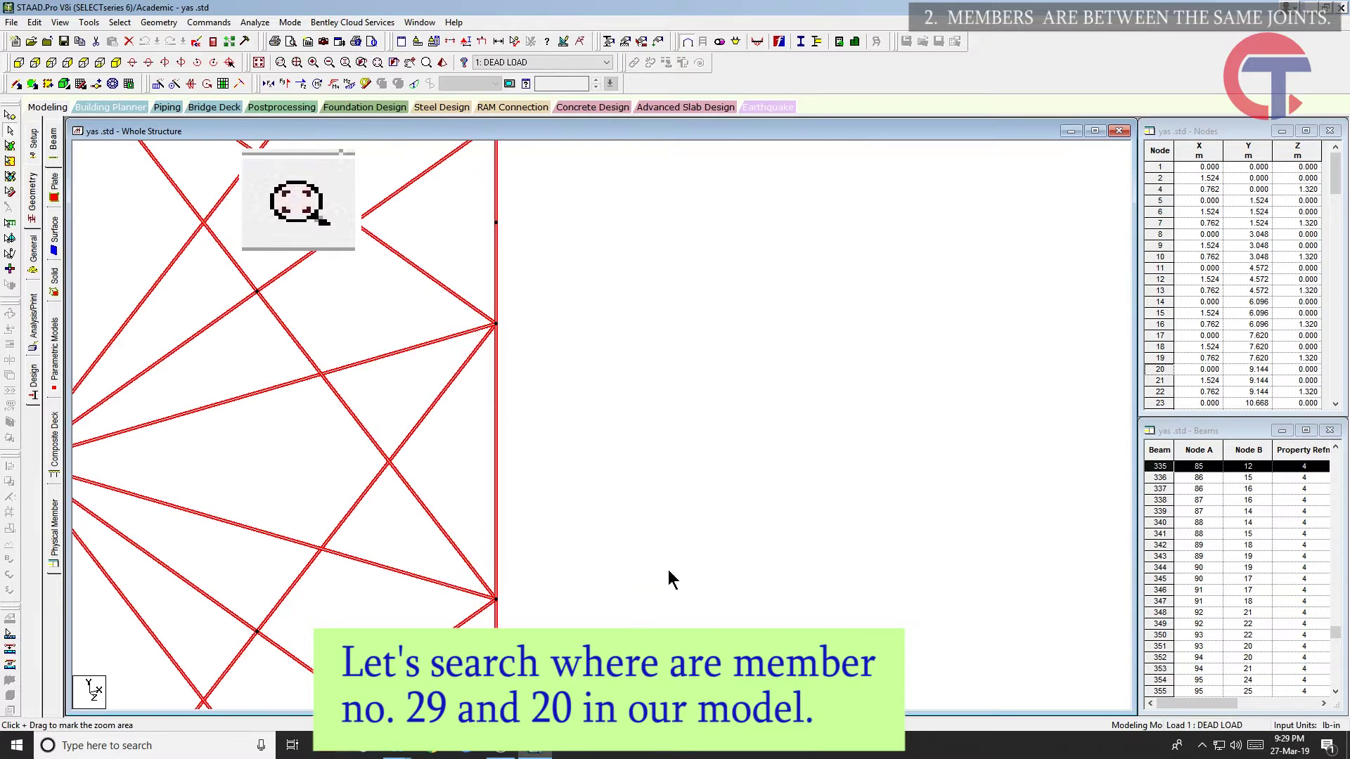
{"action": "middle_click_drag", "start_coordinate": [495, 540], "coordinate": [811, 506]}
{"action": "left_click", "coordinate": [949, 473]}
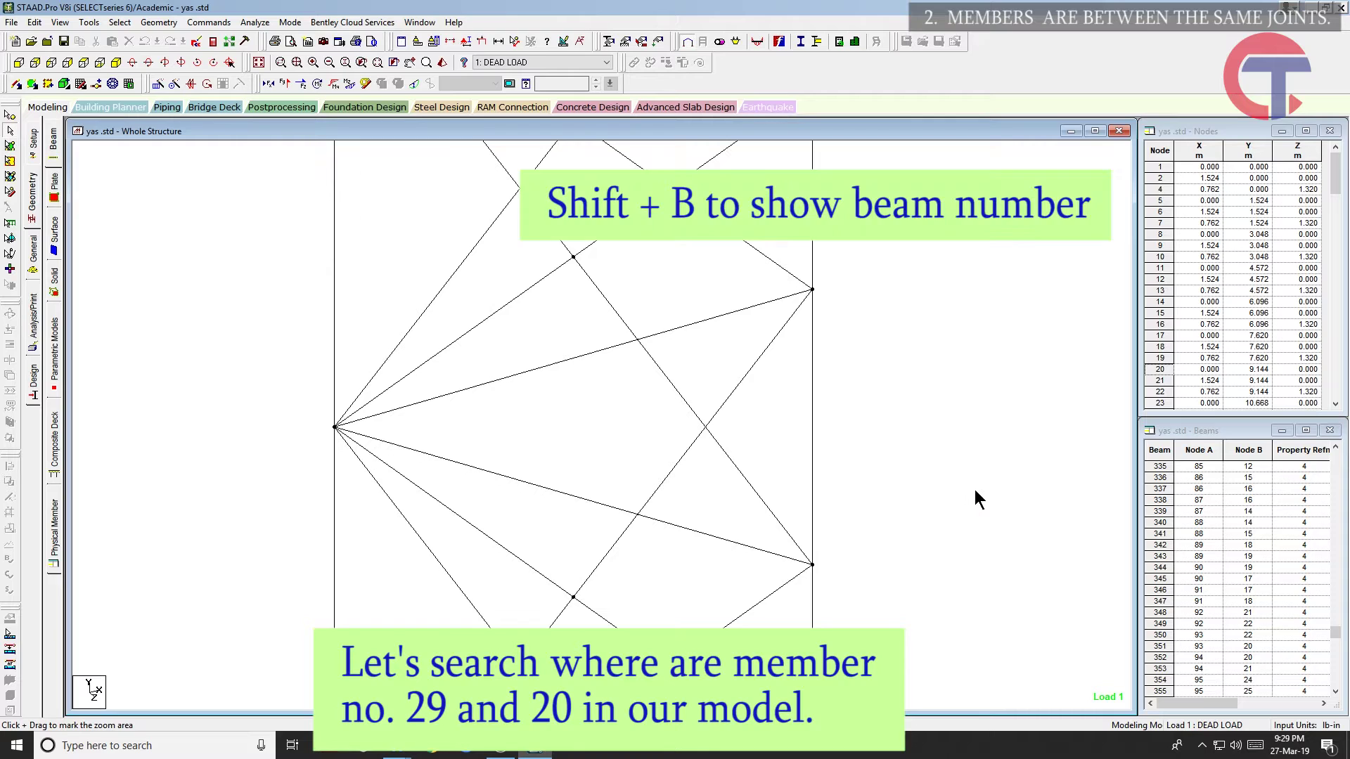
{"action": "key", "text": "shift+b"}
{"action": "middle_click_drag", "start_coordinate": [912, 481], "coordinate": [921, 404]}
Select beam 29 and beam 20 one after the other in the beams table to compare their positions in the tower.
{"action": "left_click", "coordinate": [1169, 370]}
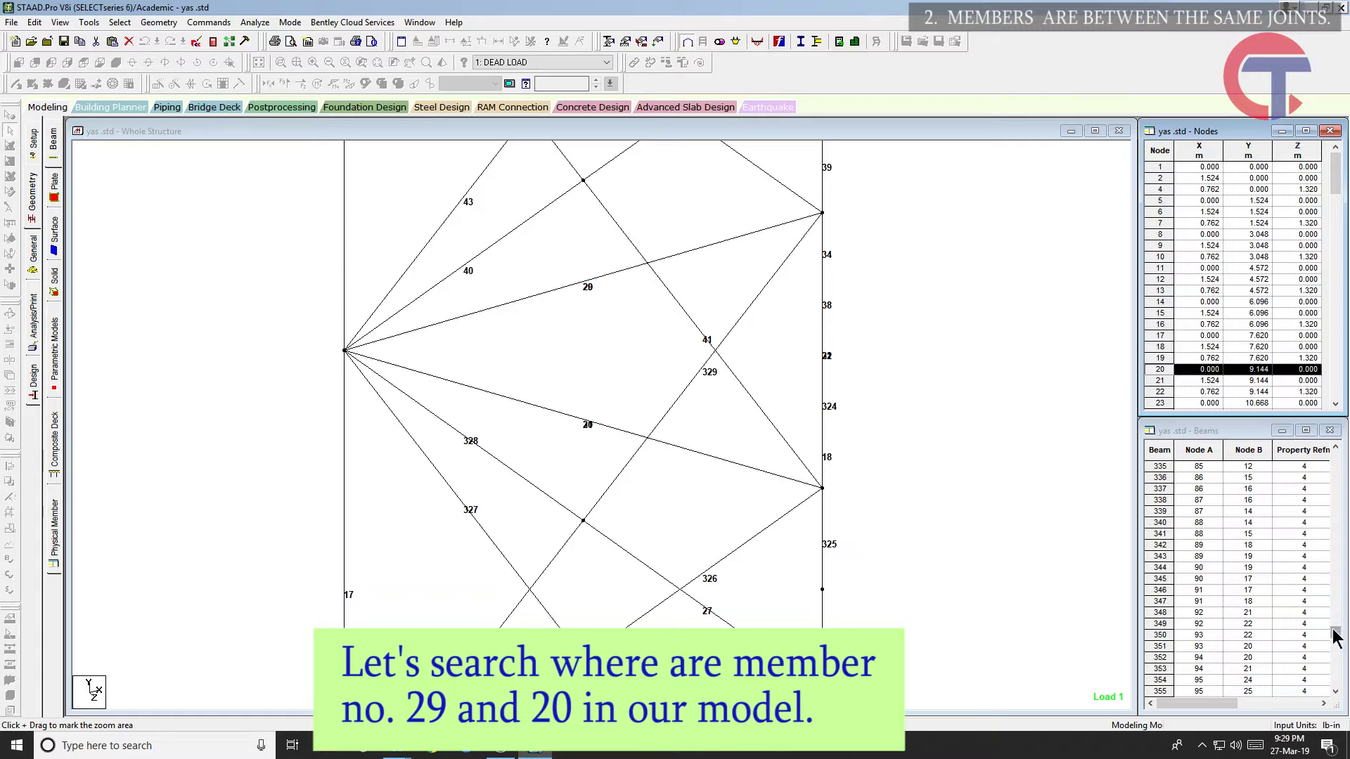
{"action": "left_click_drag", "start_coordinate": [1335, 633], "coordinate": [1335, 469]}
{"action": "left_click", "coordinate": [1160, 478]}
{"action": "scroll", "coordinate": [1195, 534], "scroll_direction": "up", "scroll_amount": 4}
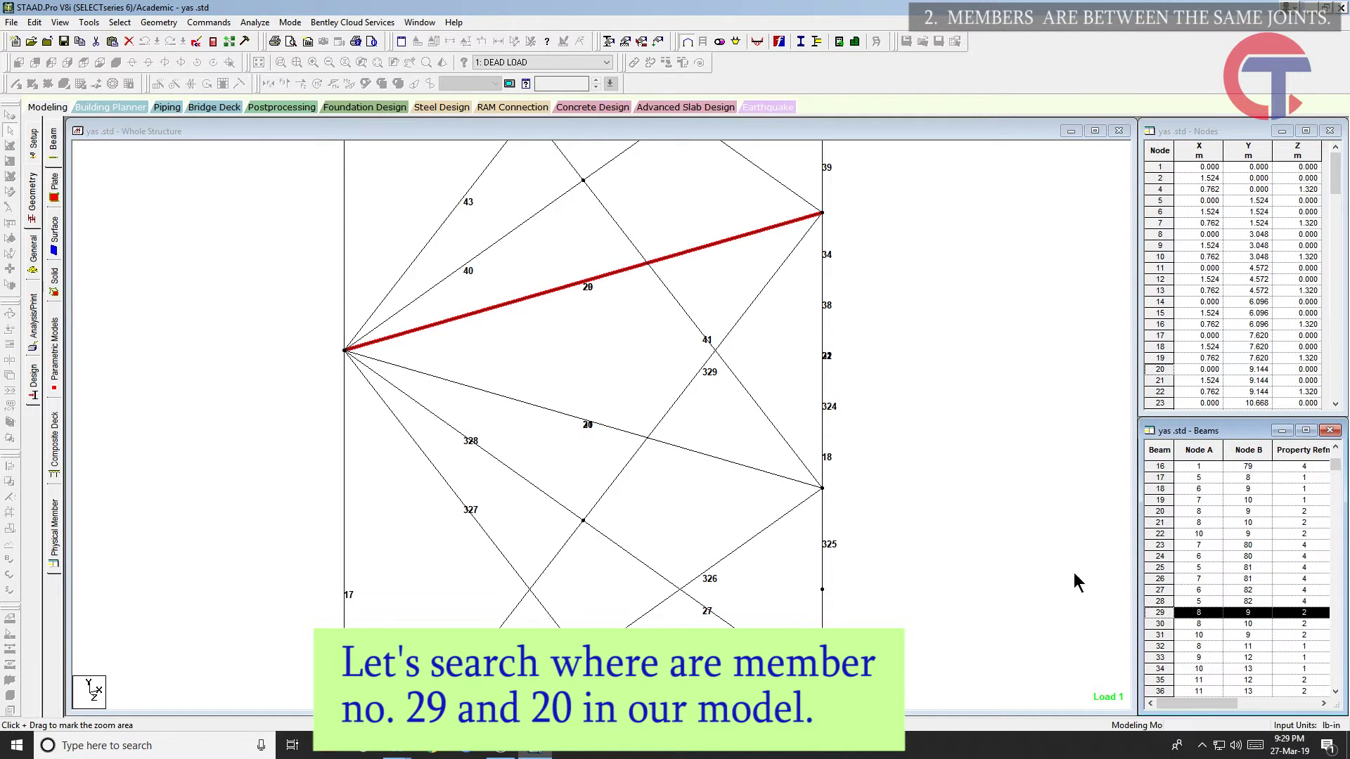
{"action": "scroll", "coordinate": [1174, 583], "scroll_direction": "up", "scroll_amount": 2}
{"action": "left_click", "coordinate": [1161, 556]}
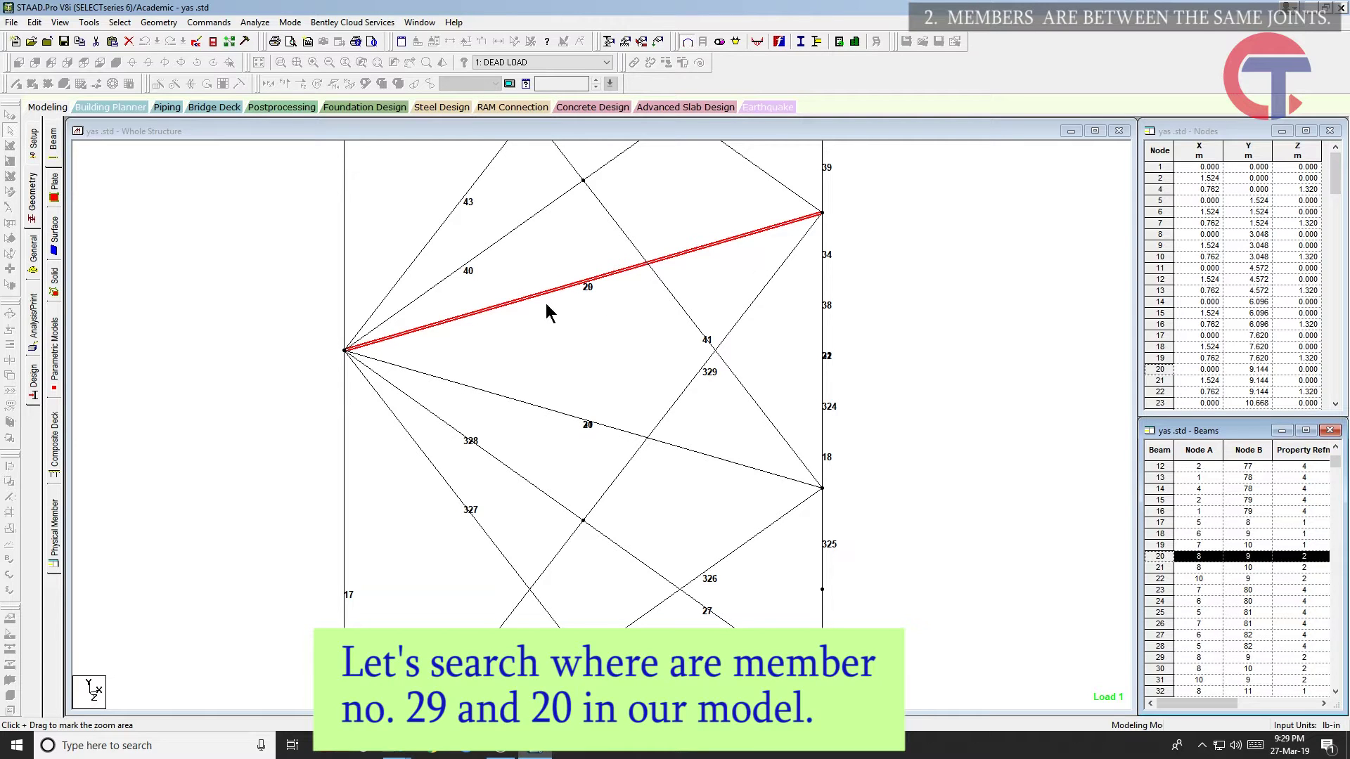
{"action": "middle_click_drag", "start_coordinate": [548, 301], "coordinate": [461, 386]}
{"action": "scroll", "coordinate": [553, 471], "scroll_direction": "down", "scroll_amount": 3}
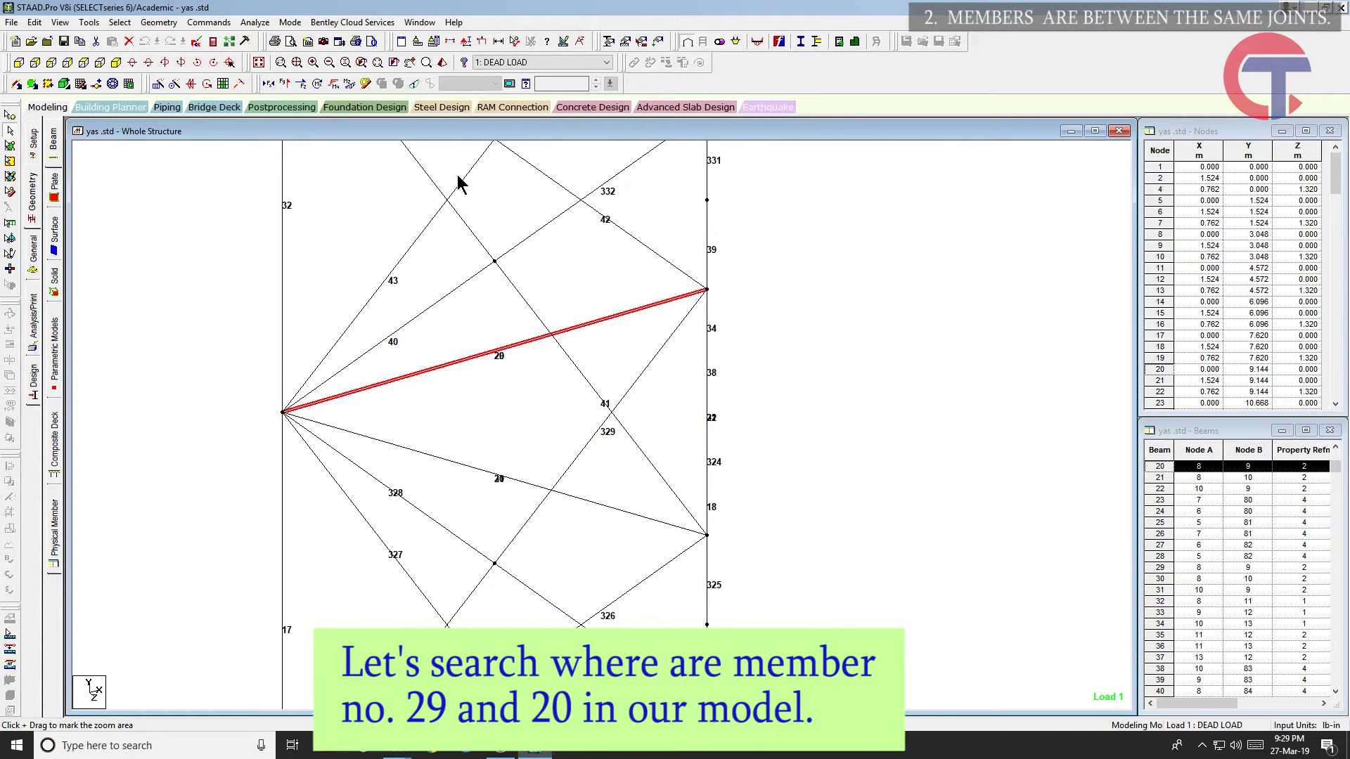
Restore the view of the whole structure and hide the beam numbers.
{"action": "left_click", "coordinate": [258, 63]}
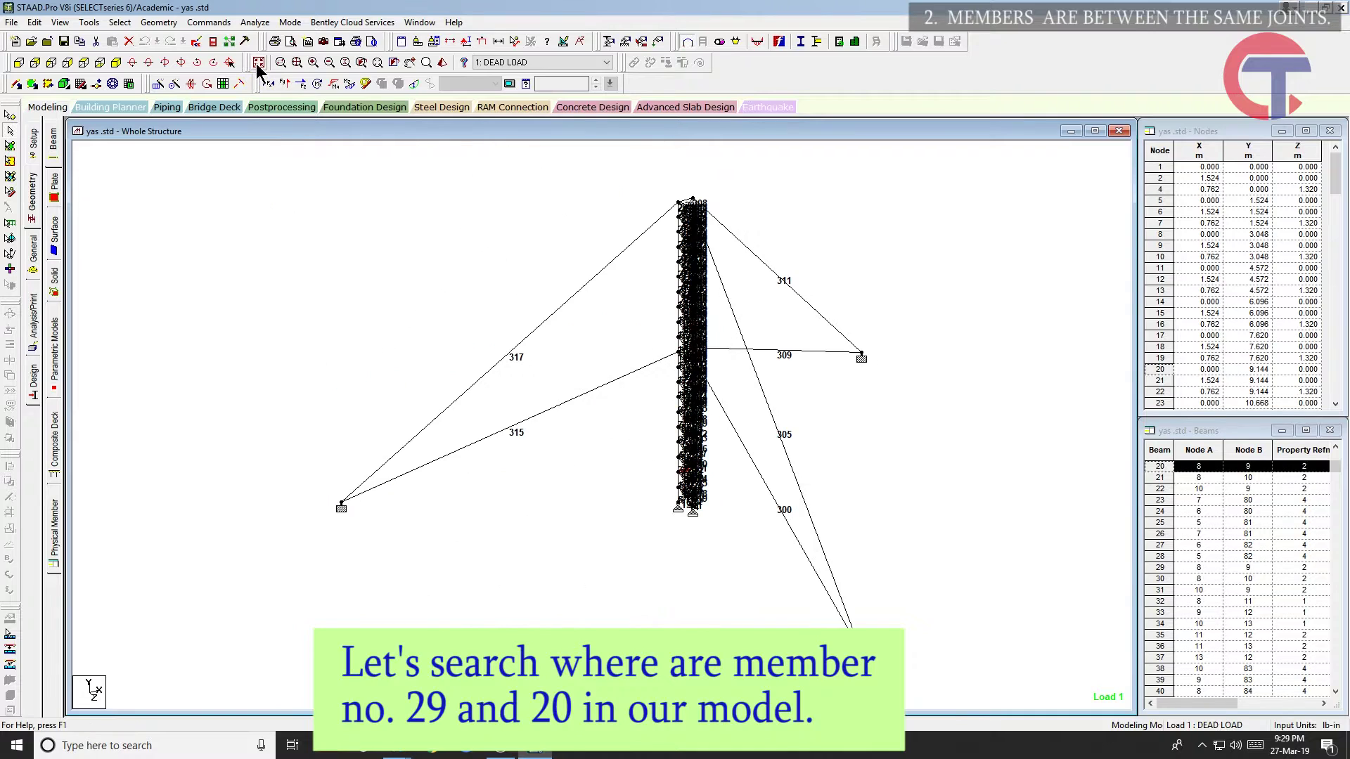
{"action": "scroll", "coordinate": [435, 329], "scroll_direction": "up", "scroll_amount": 4}
{"action": "middle_click_drag", "start_coordinate": [624, 303], "coordinate": [399, 394]}
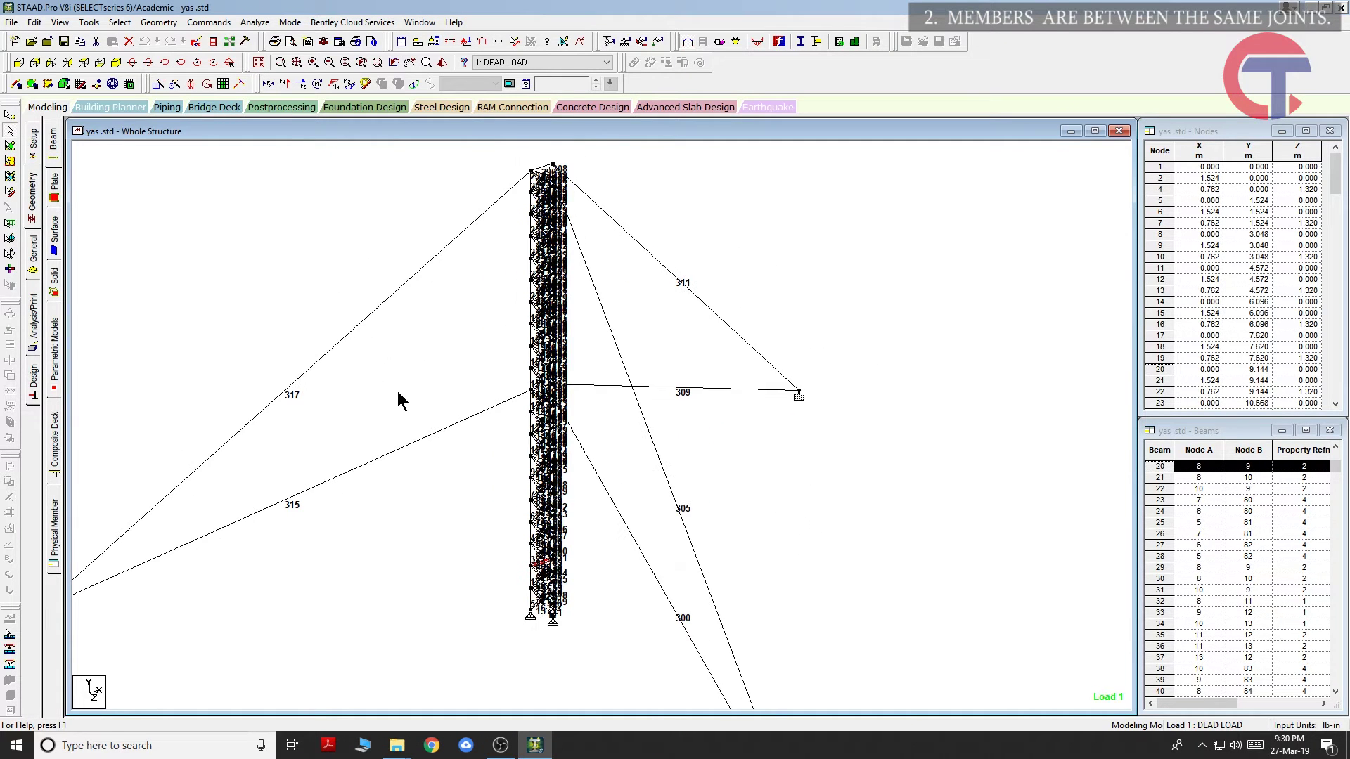
{"action": "key", "text": "shift+b"}
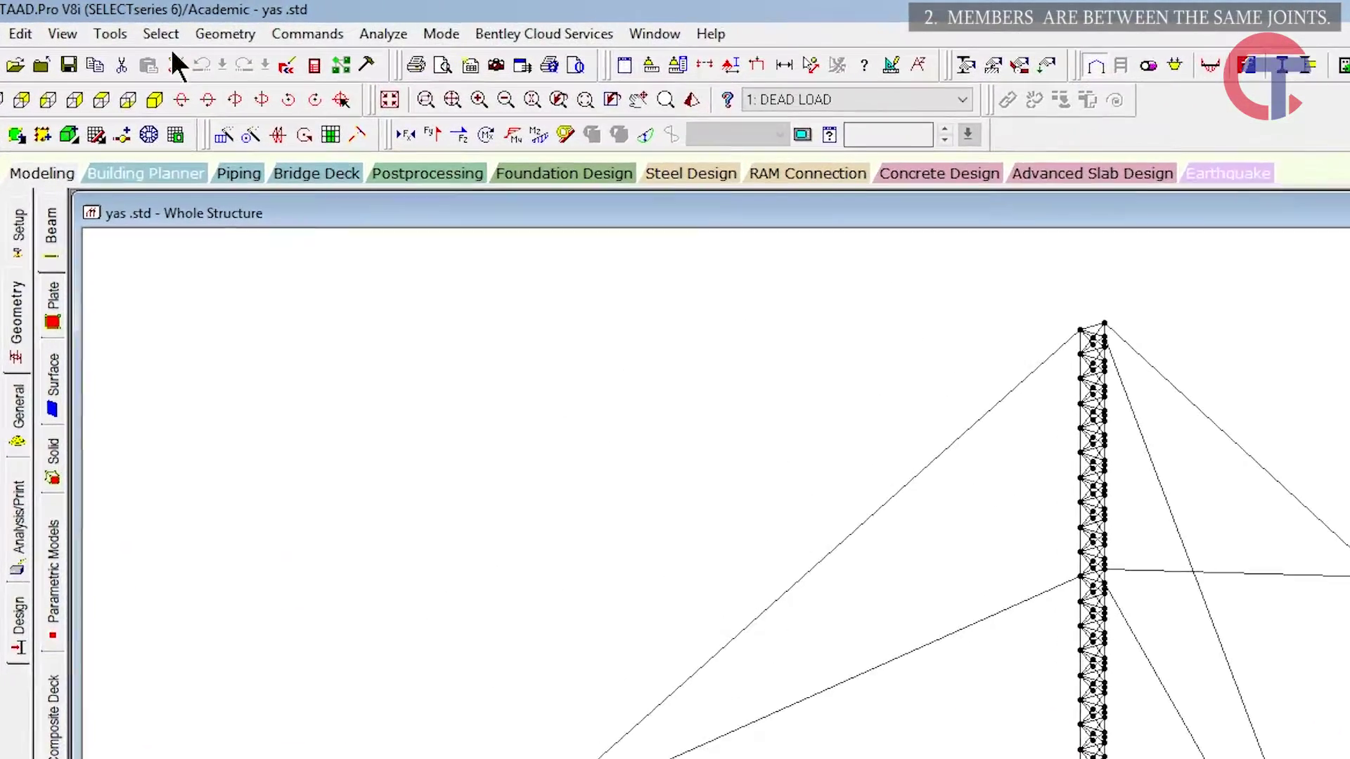
Check the model for duplicate members and merge the pair 20 and 29, keeping member 20 and deleting the result files.
{"action": "left_click", "coordinate": [88, 23]}
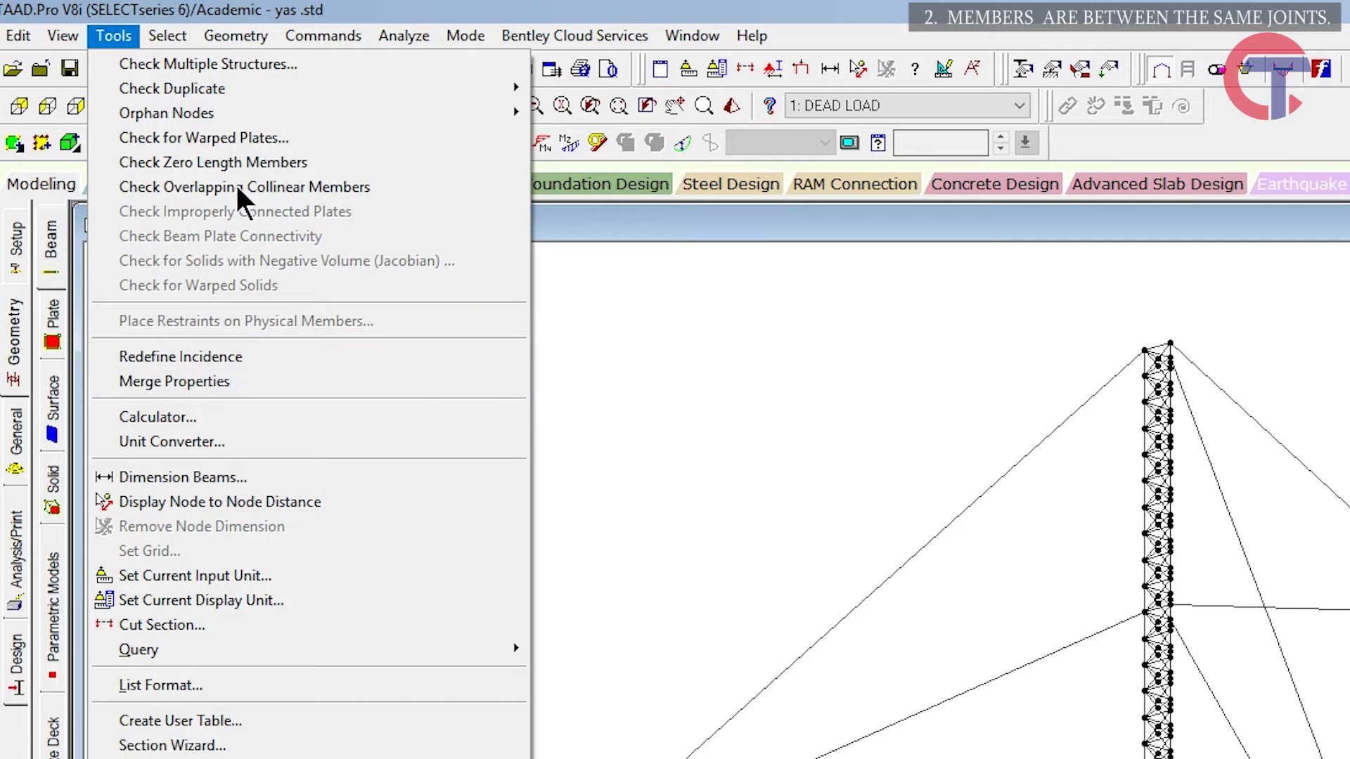
{"action": "mouse_move", "coordinate": [497, 90]}
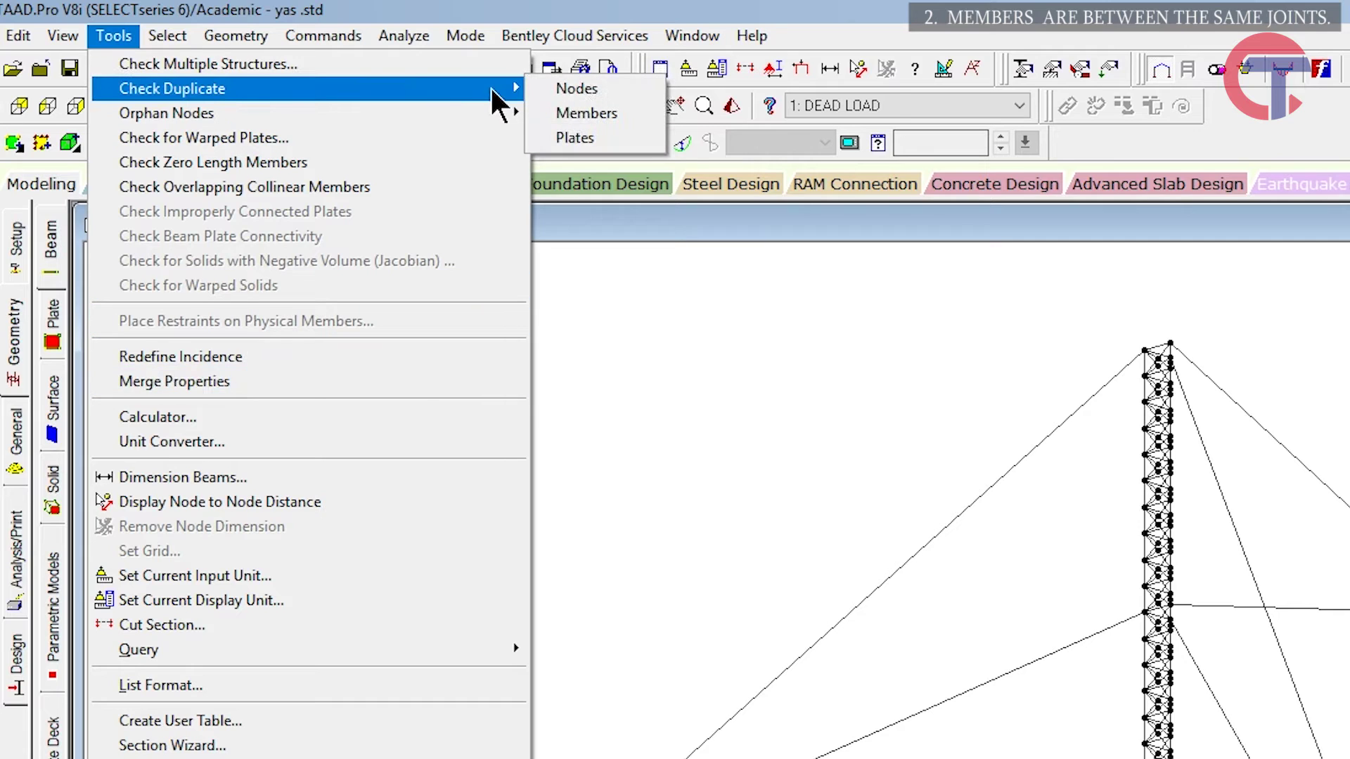
{"action": "left_click", "coordinate": [588, 112]}
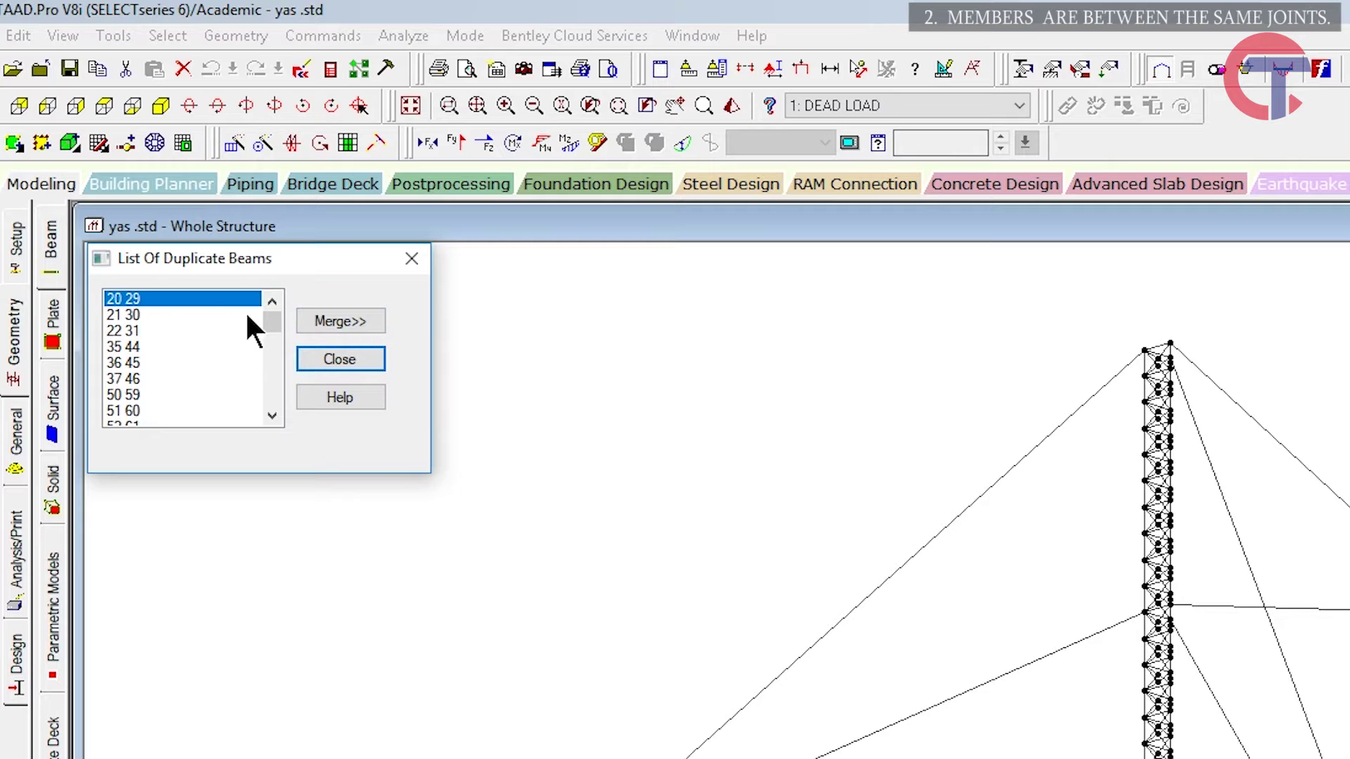
{"action": "left_click", "coordinate": [346, 321]}
{"action": "left_click_drag", "start_coordinate": [295, 284], "coordinate": [610, 266]}
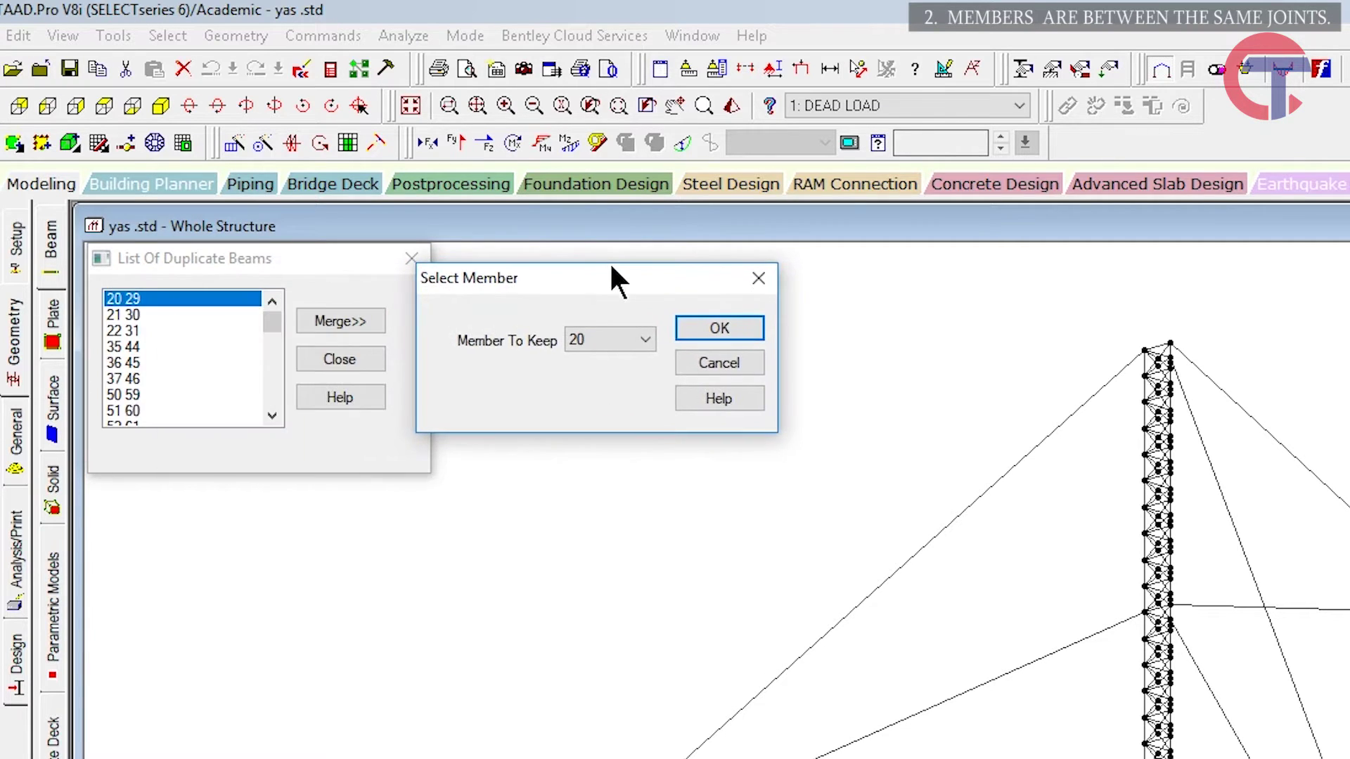
{"action": "left_click", "coordinate": [636, 339]}
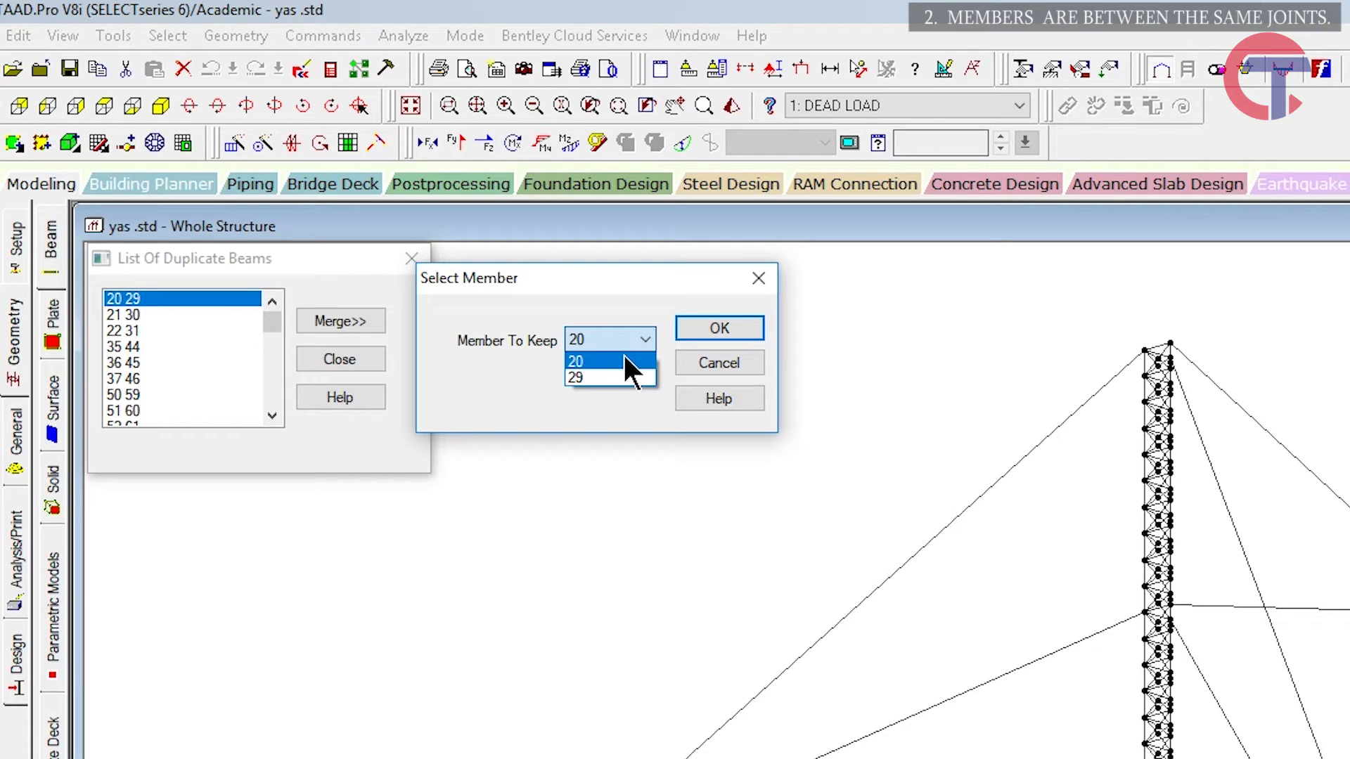
{"action": "left_click", "coordinate": [635, 338]}
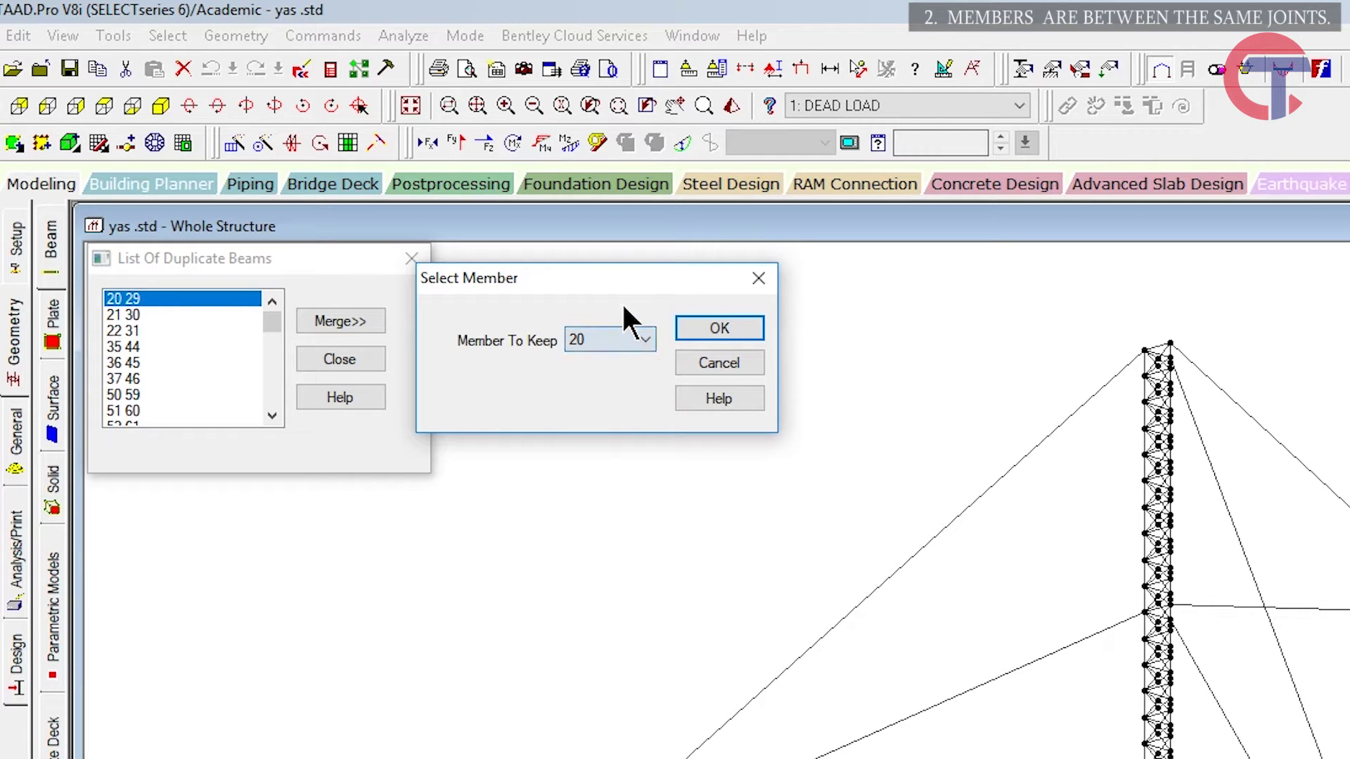
{"action": "left_click", "coordinate": [710, 327]}
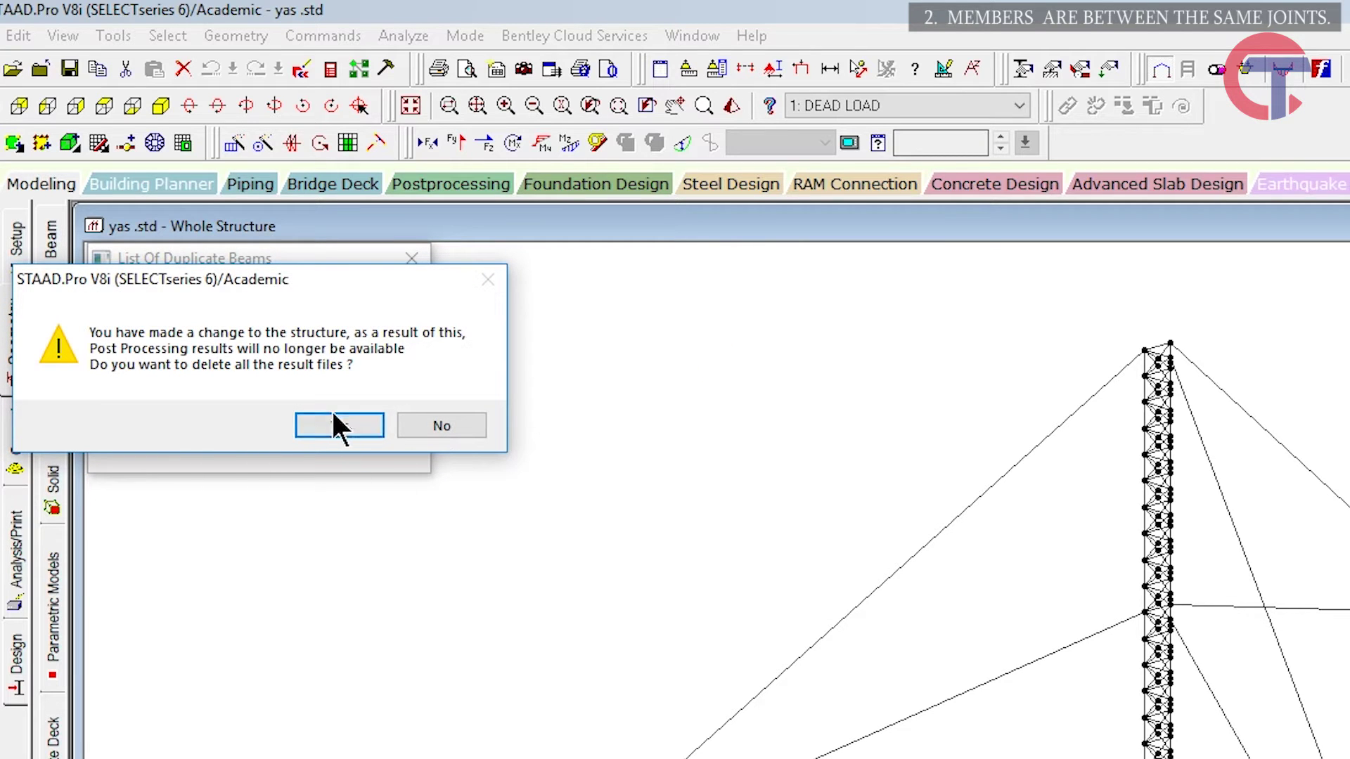
{"action": "left_click_drag", "start_coordinate": [287, 281], "coordinate": [682, 320]}
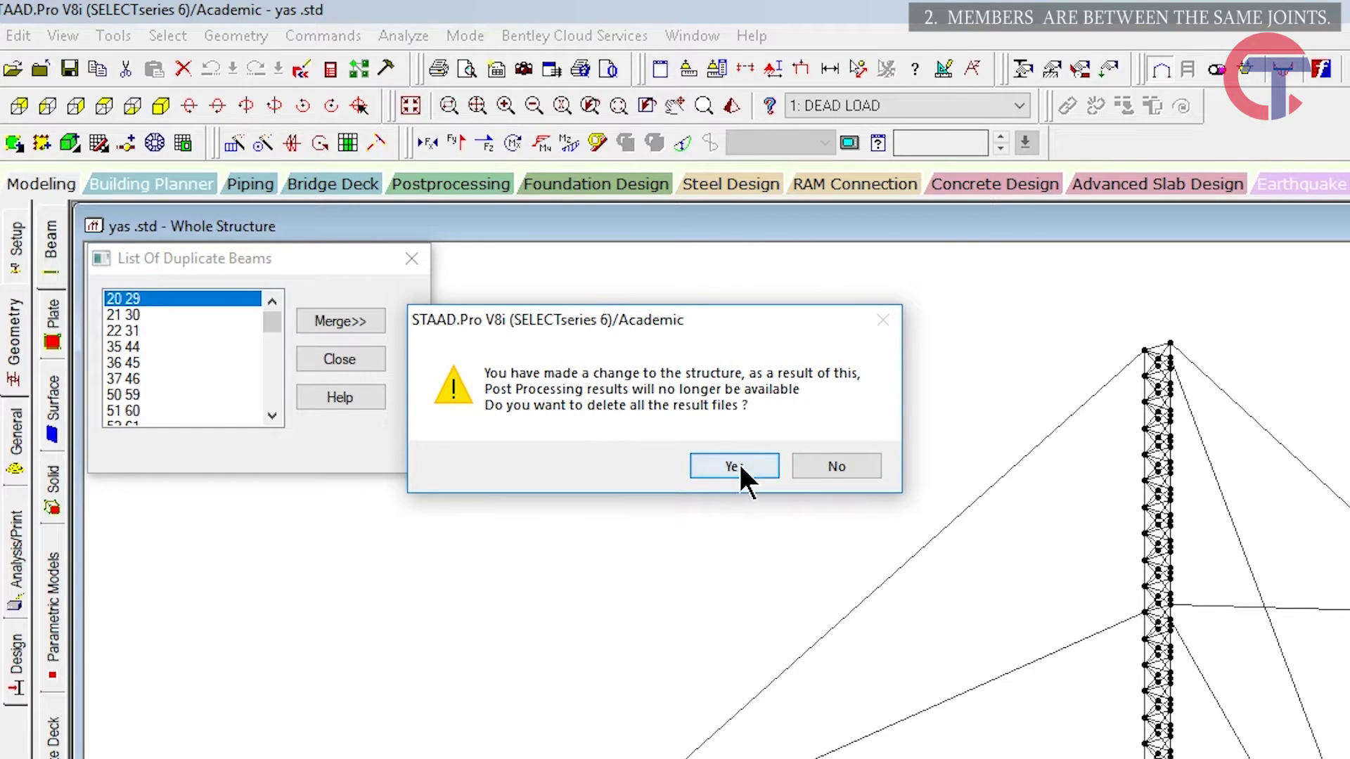
{"action": "left_click", "coordinate": [737, 464]}
Merge the duplicate beams 21 and 30, keeping member 21.
{"action": "left_click", "coordinate": [118, 298]}
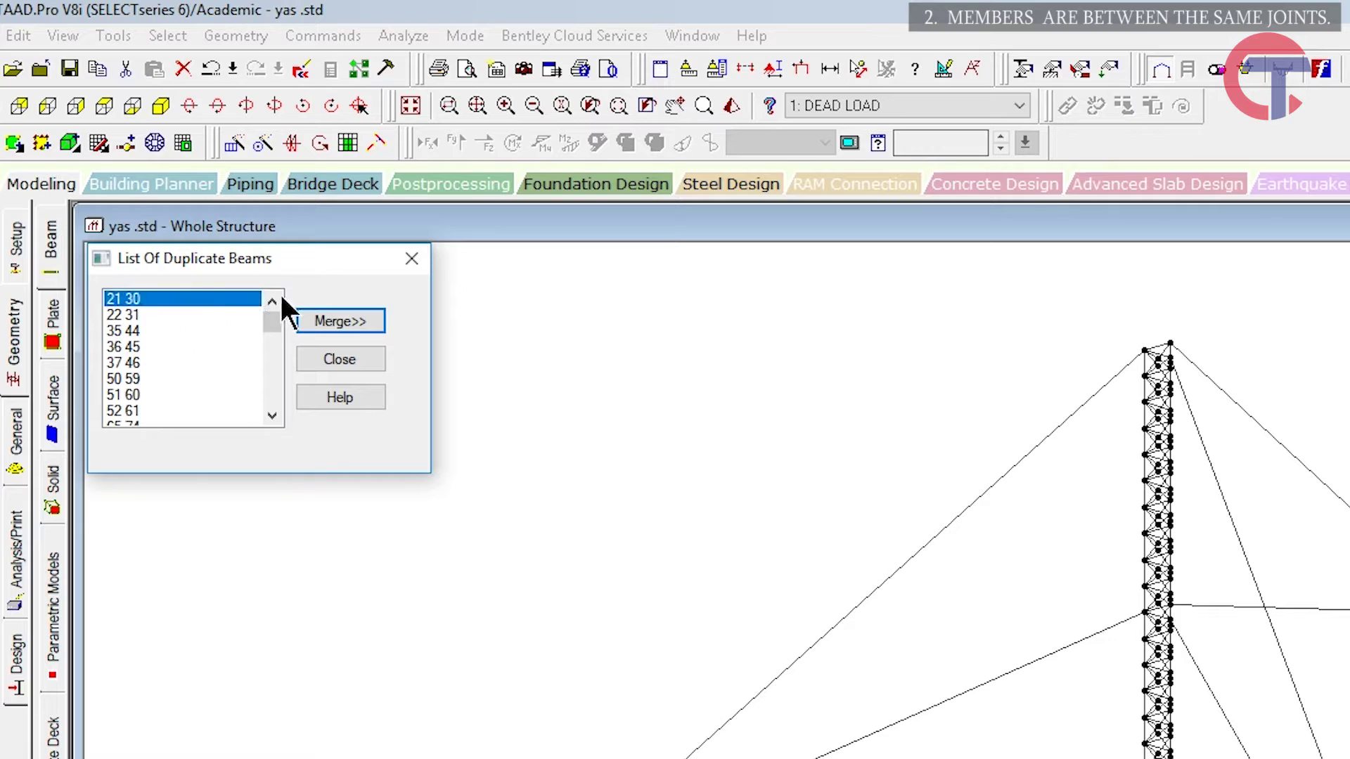
{"action": "left_click", "coordinate": [324, 325]}
{"action": "left_click", "coordinate": [741, 391]}
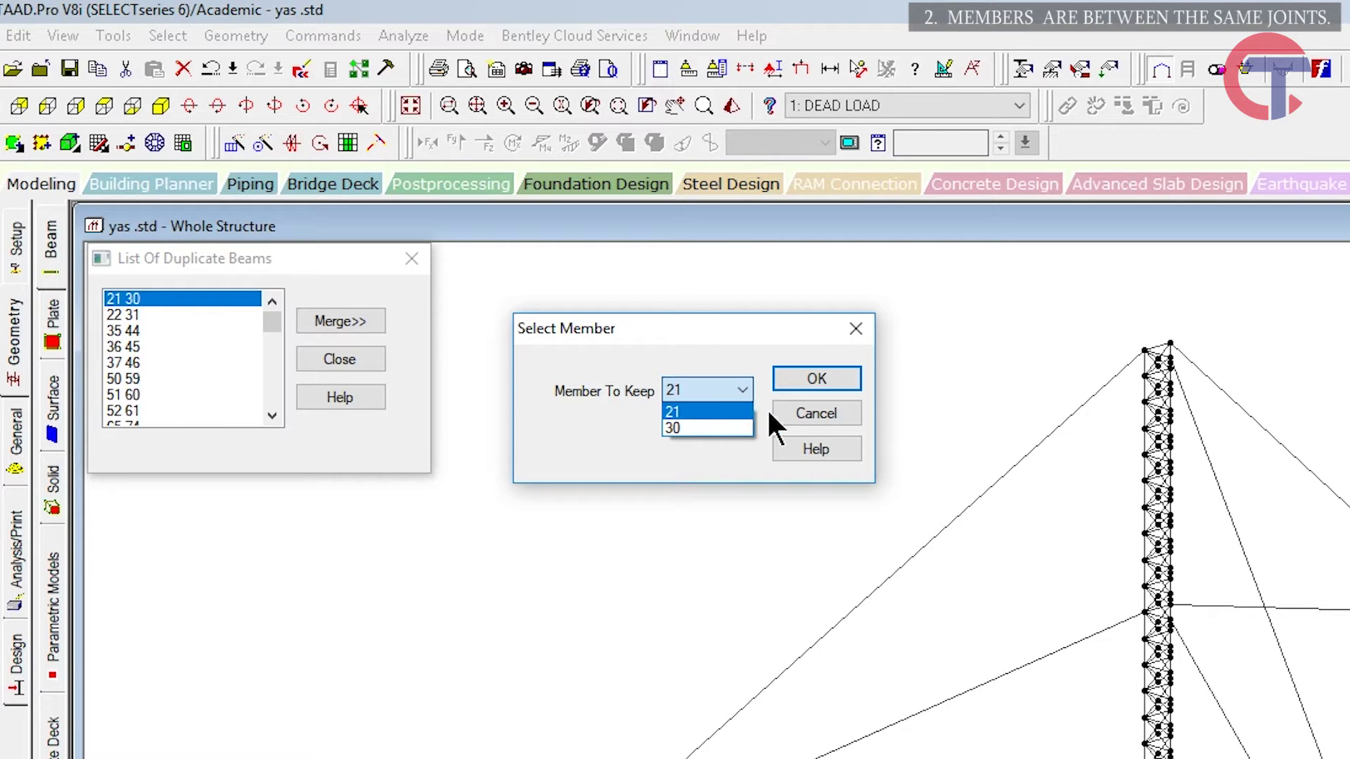
{"action": "left_click", "coordinate": [725, 410]}
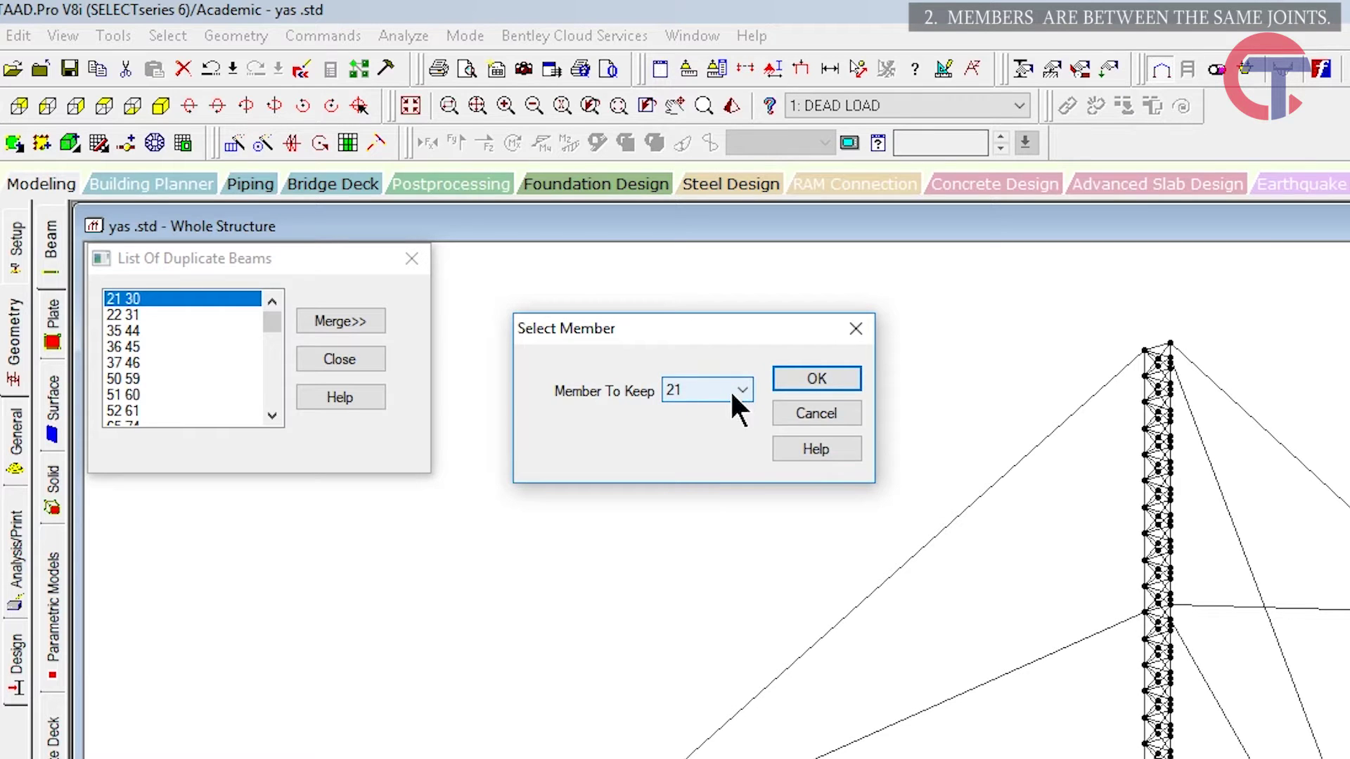
{"action": "left_click", "coordinate": [826, 380]}
Merge the duplicate beams 22 and 31, keeping member 22.
{"action": "left_click", "coordinate": [122, 298]}
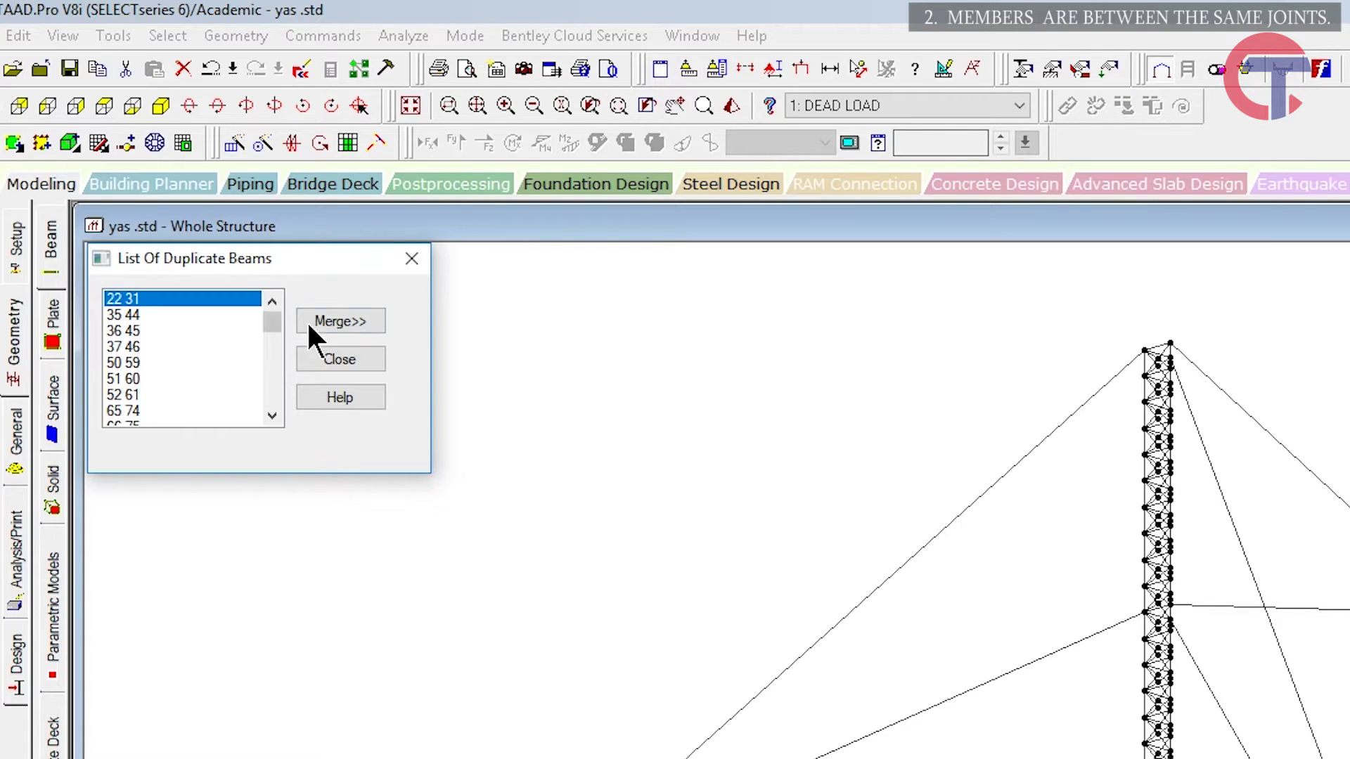
{"action": "left_click", "coordinate": [343, 320]}
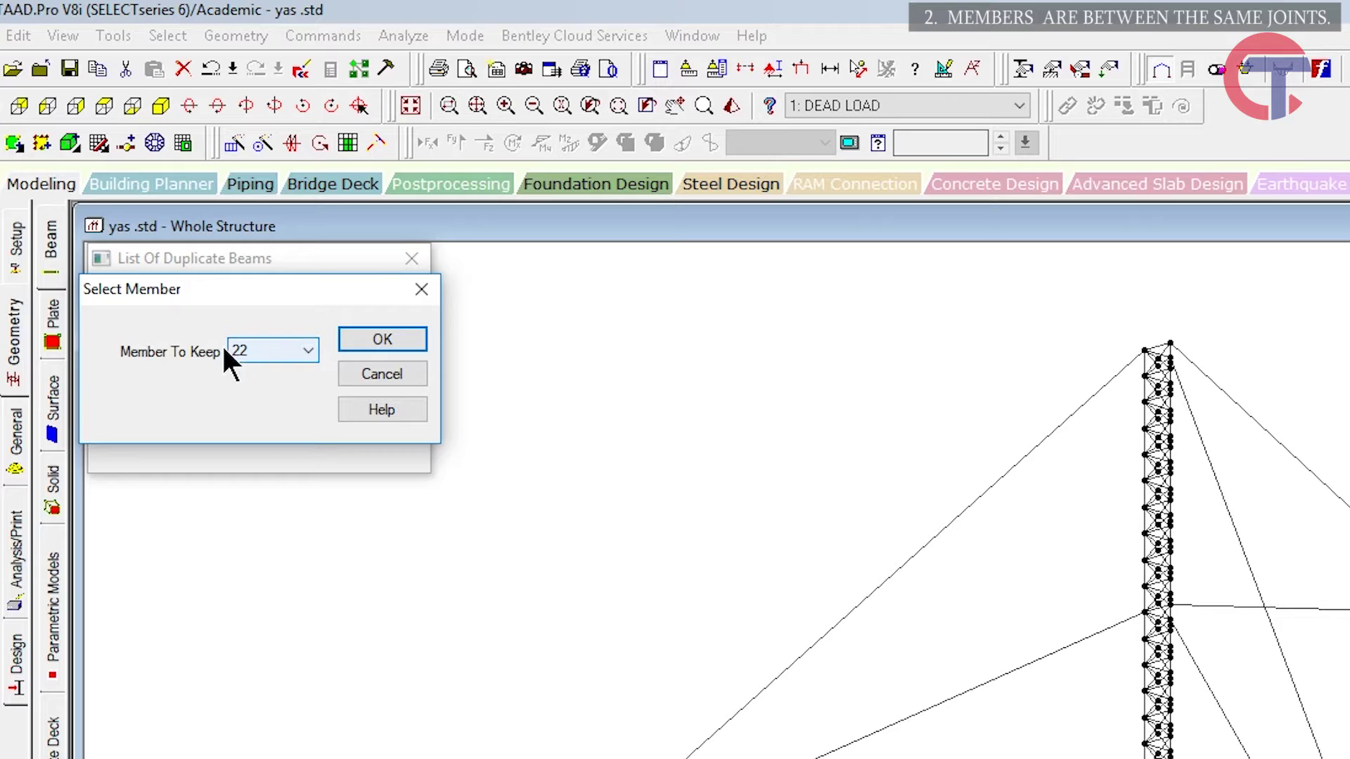
{"action": "left_click_drag", "start_coordinate": [325, 294], "coordinate": [591, 308]}
{"action": "left_click", "coordinate": [641, 342]}
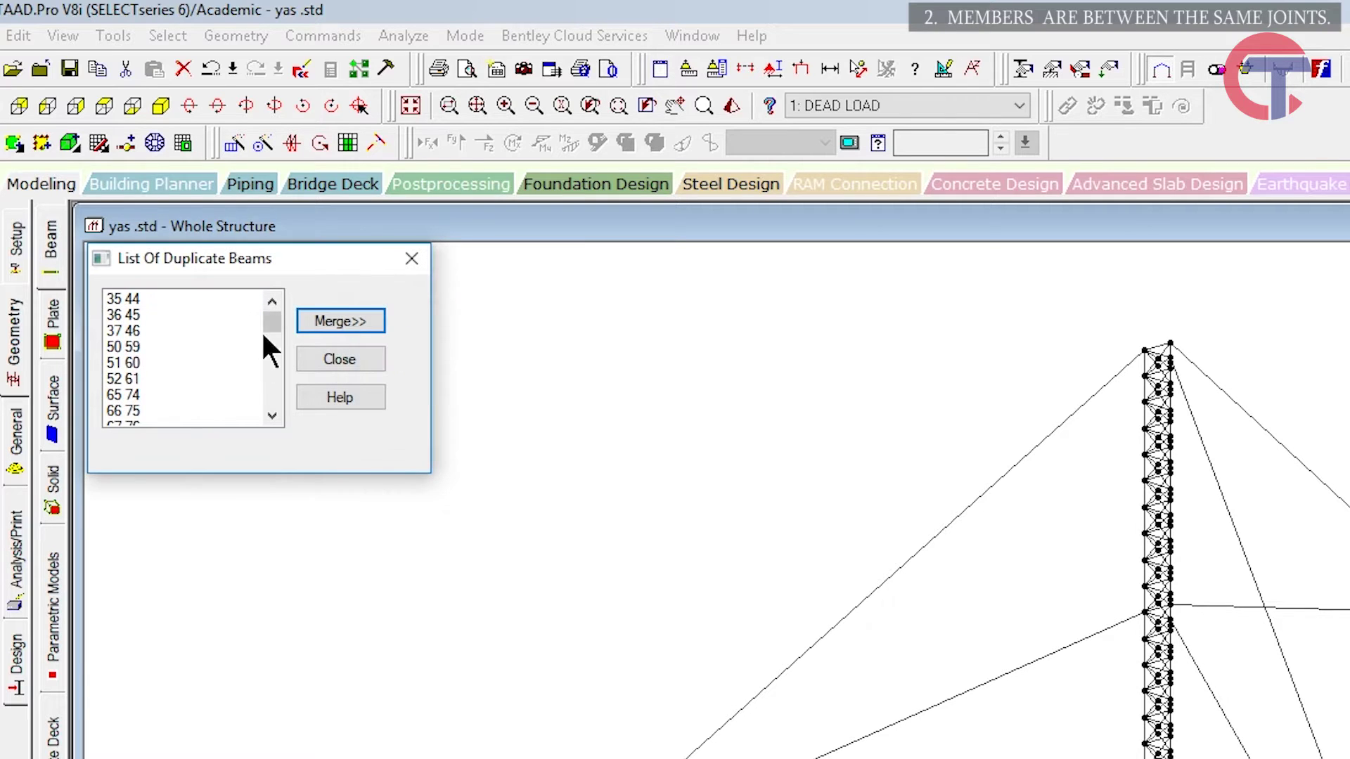
Merge the duplicate pairs 35/44, 36/45 and 37/46 with the default member to keep, accepting the auto save of the structure.
{"action": "left_click", "coordinate": [140, 299]}
{"action": "left_click", "coordinate": [344, 325]}
{"action": "left_click", "coordinate": [381, 339]}
{"action": "left_click", "coordinate": [151, 298]}
{"action": "left_click", "coordinate": [367, 325]}
{"action": "left_click", "coordinate": [383, 340]}
{"action": "left_click", "coordinate": [151, 298]}
{"action": "left_click", "coordinate": [334, 327]}
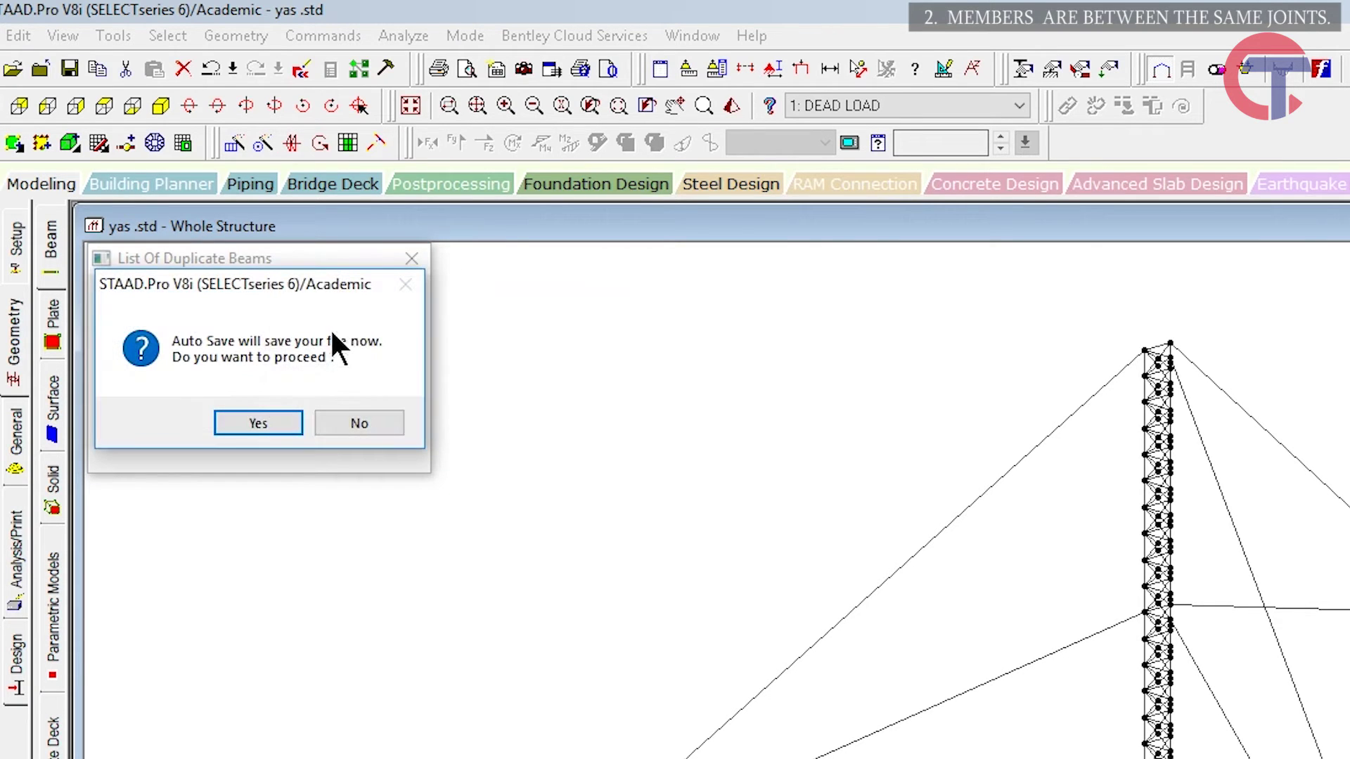
{"action": "left_click", "coordinate": [267, 424]}
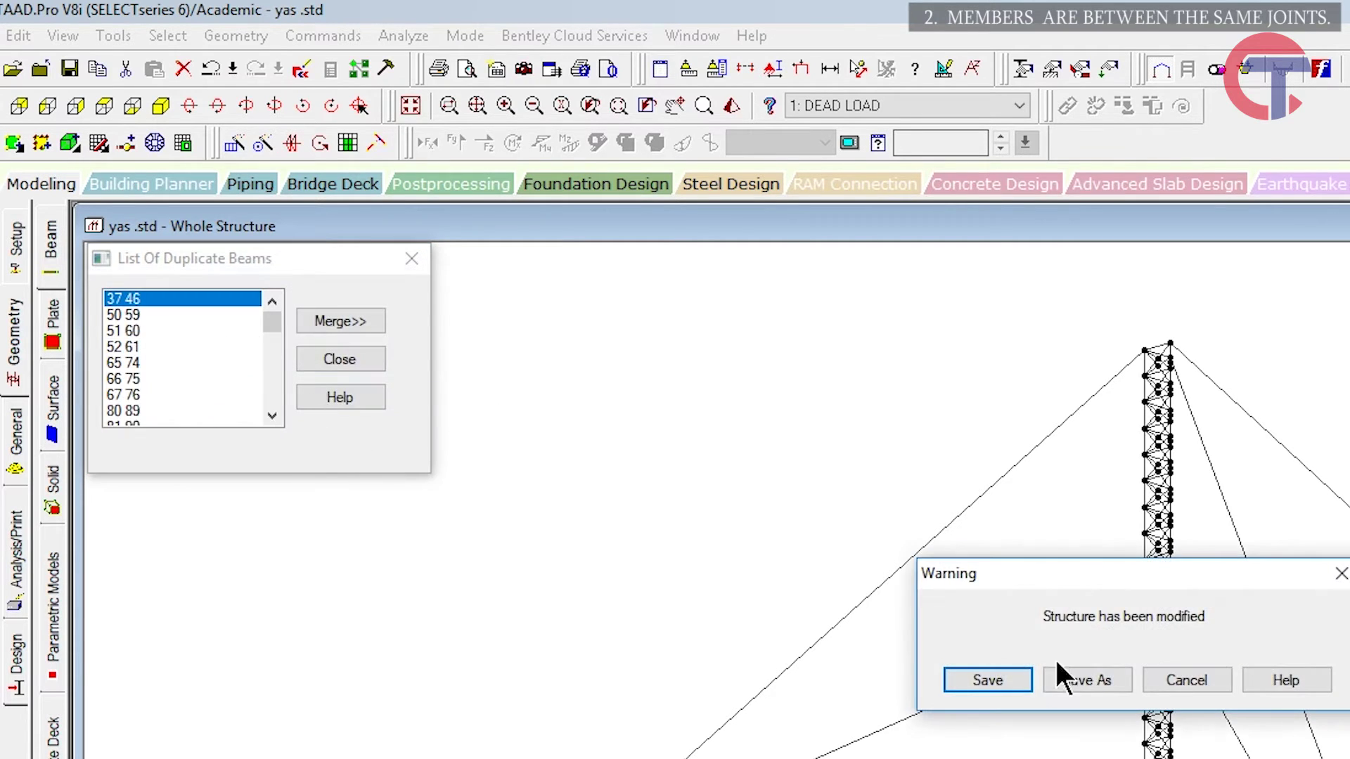
{"action": "left_click", "coordinate": [988, 679]}
{"action": "left_click", "coordinate": [382, 340]}
Merge all remaining duplicate beam pairs from 50/59 onward with the default member to keep, and close the duplicate list.
{"action": "left_click", "coordinate": [150, 298]}
{"action": "left_click", "coordinate": [319, 322]}
{"action": "left_click", "coordinate": [382, 339]}
{"action": "left_click", "coordinate": [161, 300]}
{"action": "left_click", "coordinate": [331, 317]}
{"action": "left_click", "coordinate": [382, 340]}
{"action": "left_click", "coordinate": [190, 301]}
{"action": "left_click", "coordinate": [320, 317]}
{"action": "left_click", "coordinate": [381, 339]}
{"action": "left_click", "coordinate": [176, 299]}
{"action": "left_click", "coordinate": [319, 316]}
{"action": "left_click", "coordinate": [381, 339]}
{"action": "left_click", "coordinate": [176, 300]}
{"action": "left_click", "coordinate": [327, 313]}
{"action": "left_click", "coordinate": [382, 340]}
{"action": "left_click", "coordinate": [176, 299]}
{"action": "left_click", "coordinate": [326, 321]}
{"action": "left_click", "coordinate": [382, 340]}
{"action": "left_click", "coordinate": [176, 299]}
{"action": "left_click", "coordinate": [323, 323]}
{"action": "left_click", "coordinate": [339, 323]}
{"action": "left_click", "coordinate": [382, 339]}
{"action": "left_click", "coordinate": [175, 299]}
{"action": "left_click", "coordinate": [331, 322]}
{"action": "left_click", "coordinate": [381, 339]}
{"action": "left_click", "coordinate": [161, 299]}
{"action": "left_click", "coordinate": [348, 316]}
{"action": "left_click", "coordinate": [381, 339]}
{"action": "left_click", "coordinate": [155, 297]}
{"action": "left_click", "coordinate": [332, 326]}
{"action": "left_click", "coordinate": [411, 259]}
Run the analysis on the merged model and open the output file.
{"action": "scroll", "coordinate": [792, 620], "scroll_direction": "up", "scroll_amount": 3}
{"action": "left_click", "coordinate": [914, 756]}
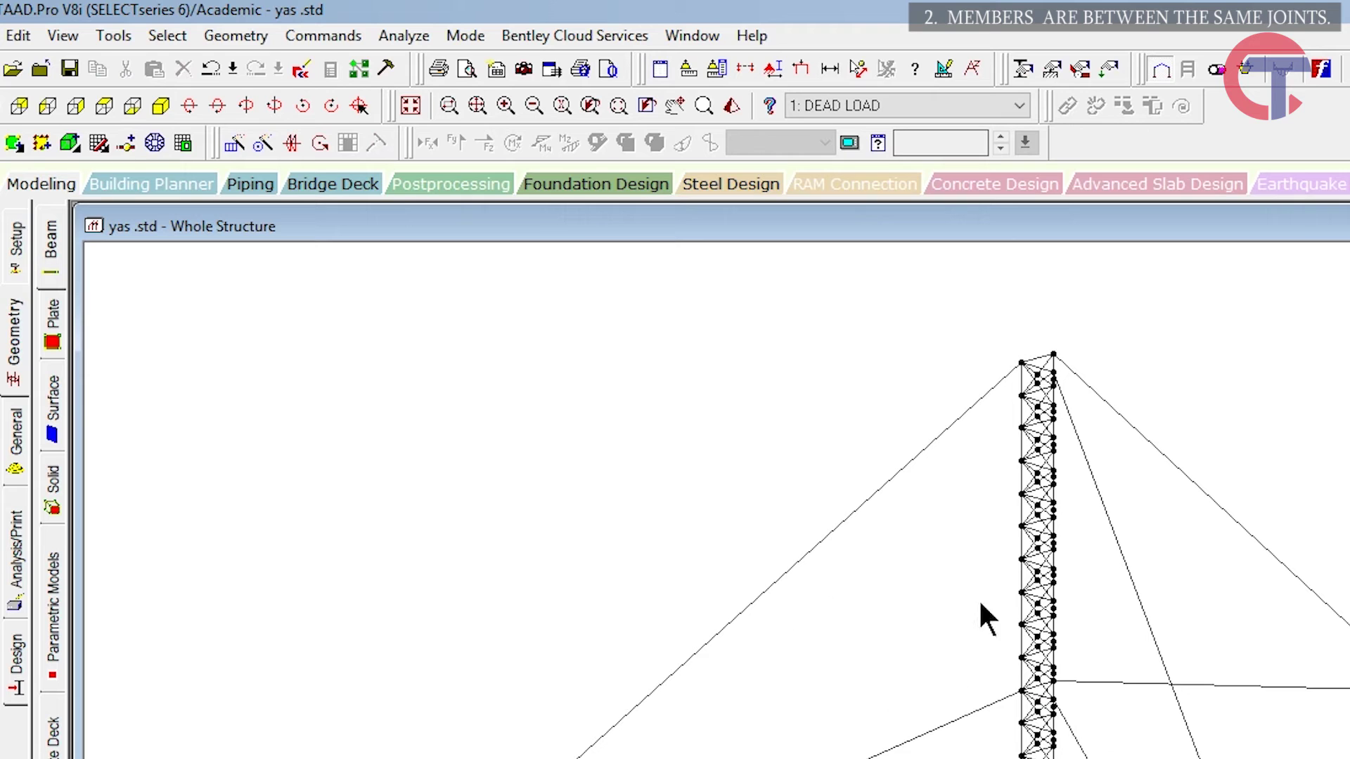
{"action": "left_click", "coordinate": [403, 36]}
{"action": "left_click", "coordinate": [439, 60]}
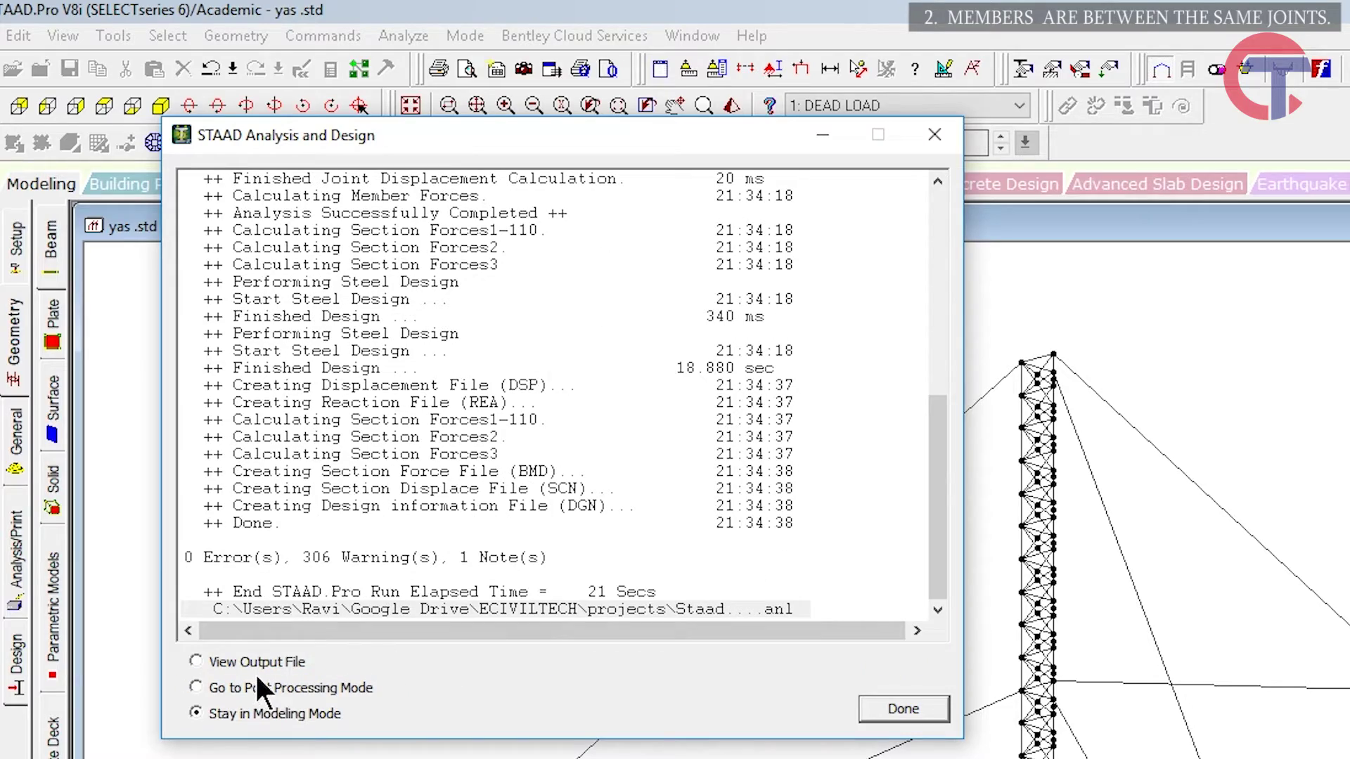
{"action": "left_click", "coordinate": [256, 662]}
{"action": "left_click", "coordinate": [899, 710]}
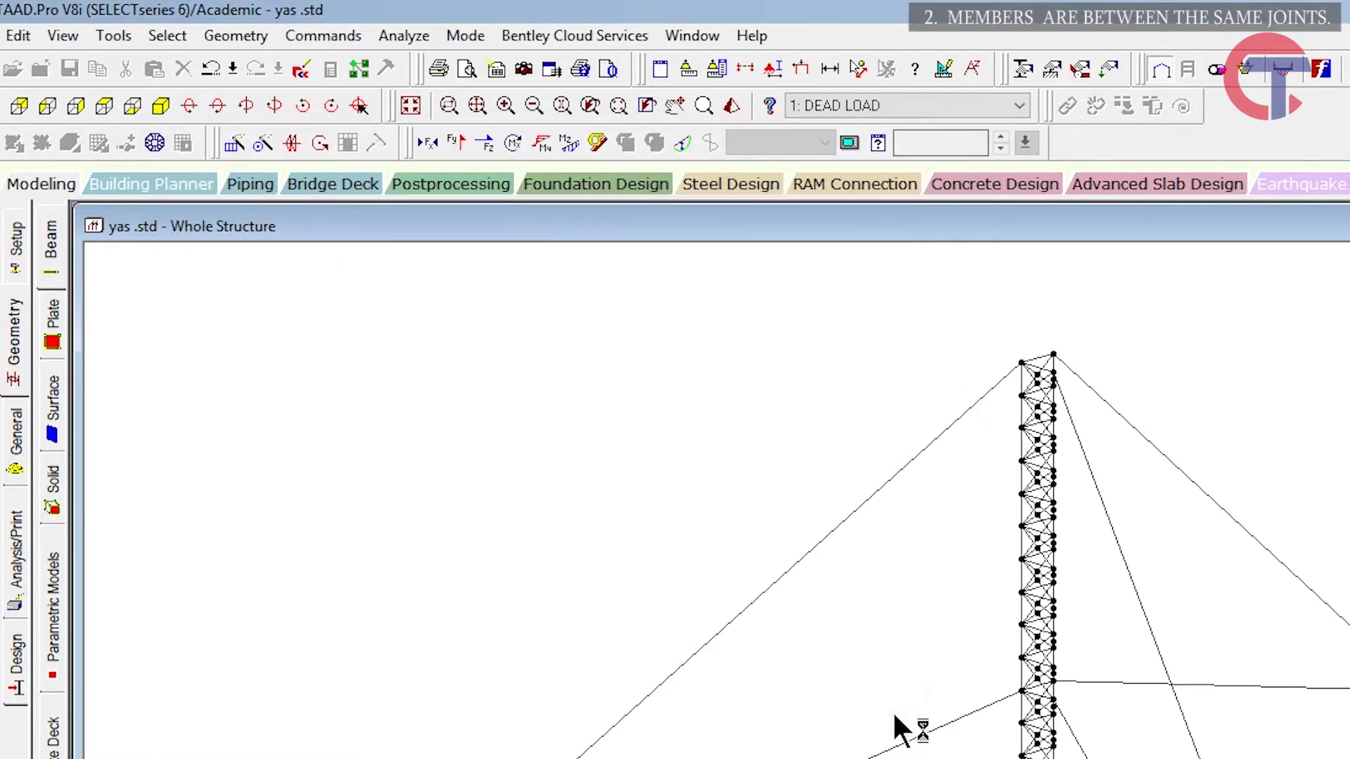
Review the warnings list in the output, examining the axial compressive stress exceeding Euler stress warnings.
{"action": "left_click", "coordinate": [115, 693]}
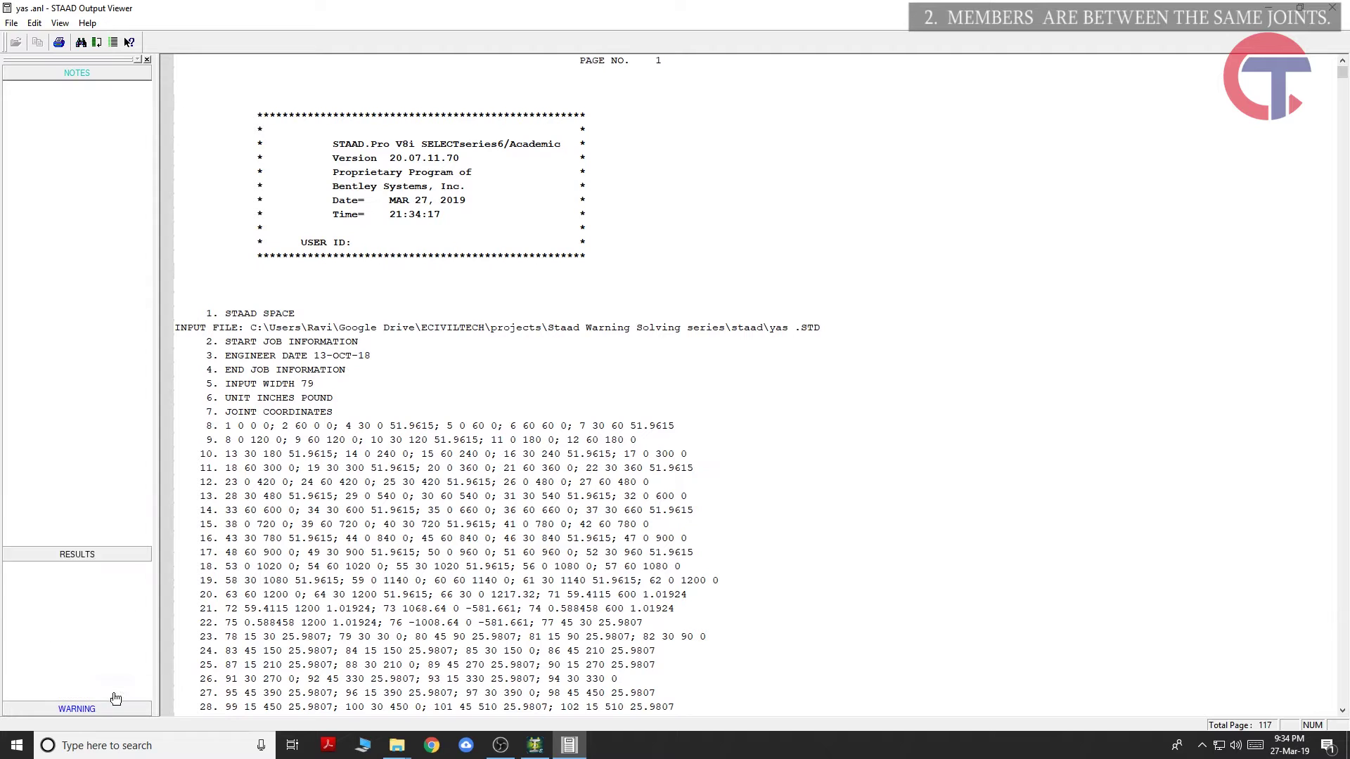
{"action": "left_click", "coordinate": [83, 708]}
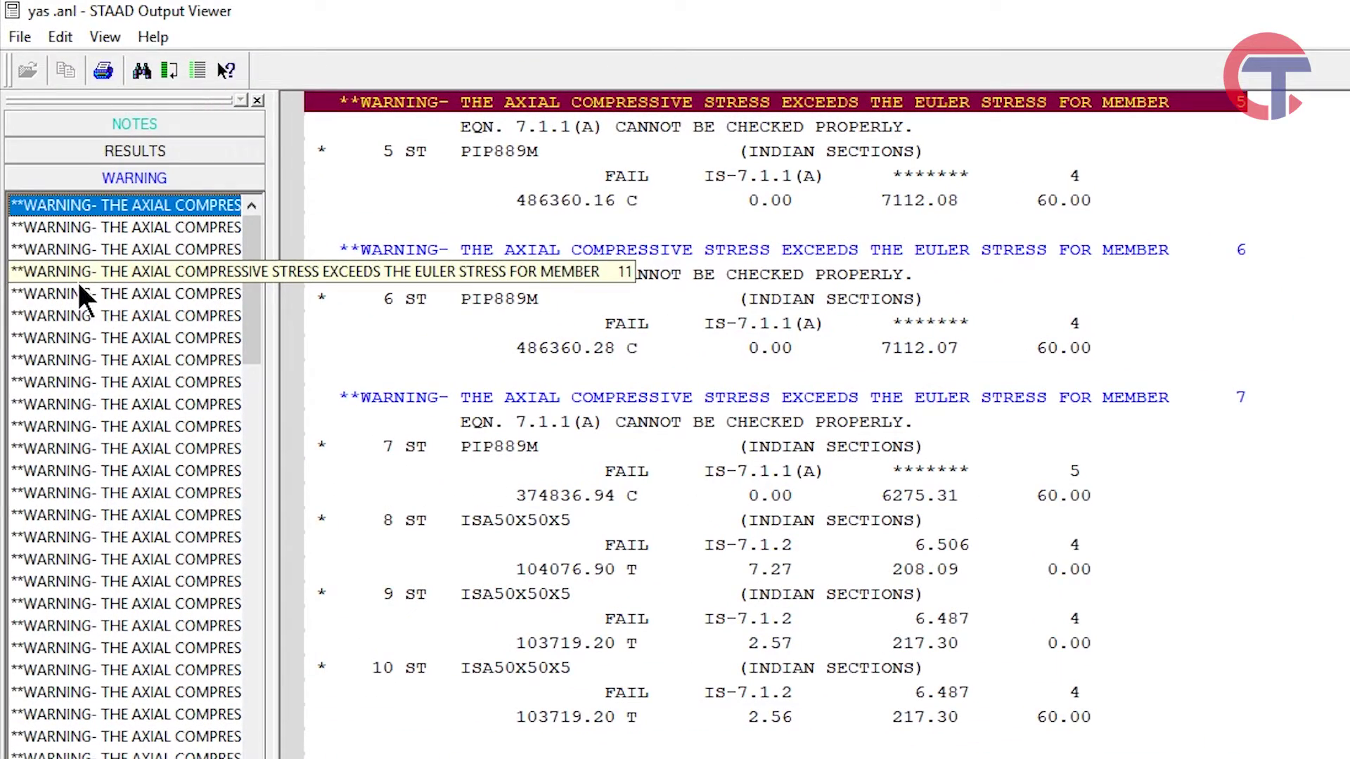
{"action": "left_click", "coordinate": [185, 211]}
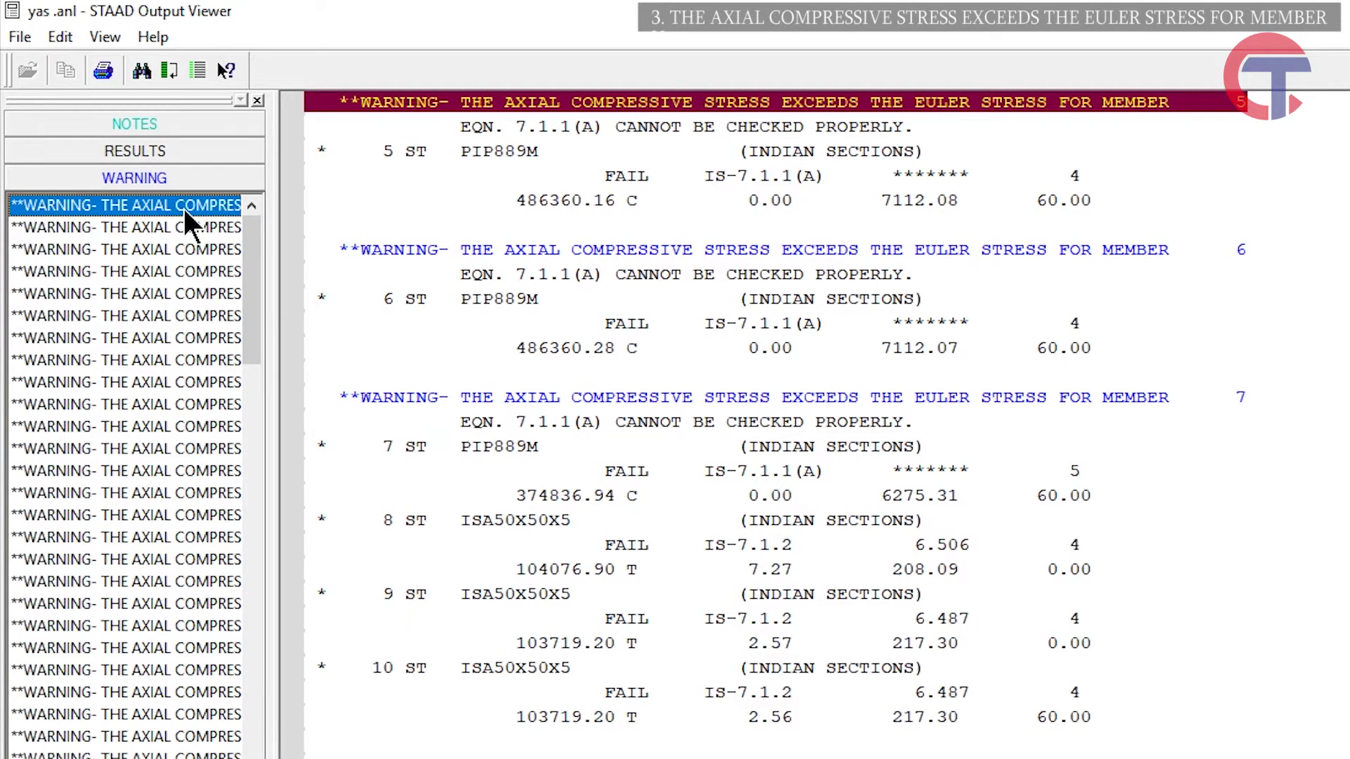
{"action": "left_click_drag", "start_coordinate": [255, 282], "coordinate": [319, 672]}
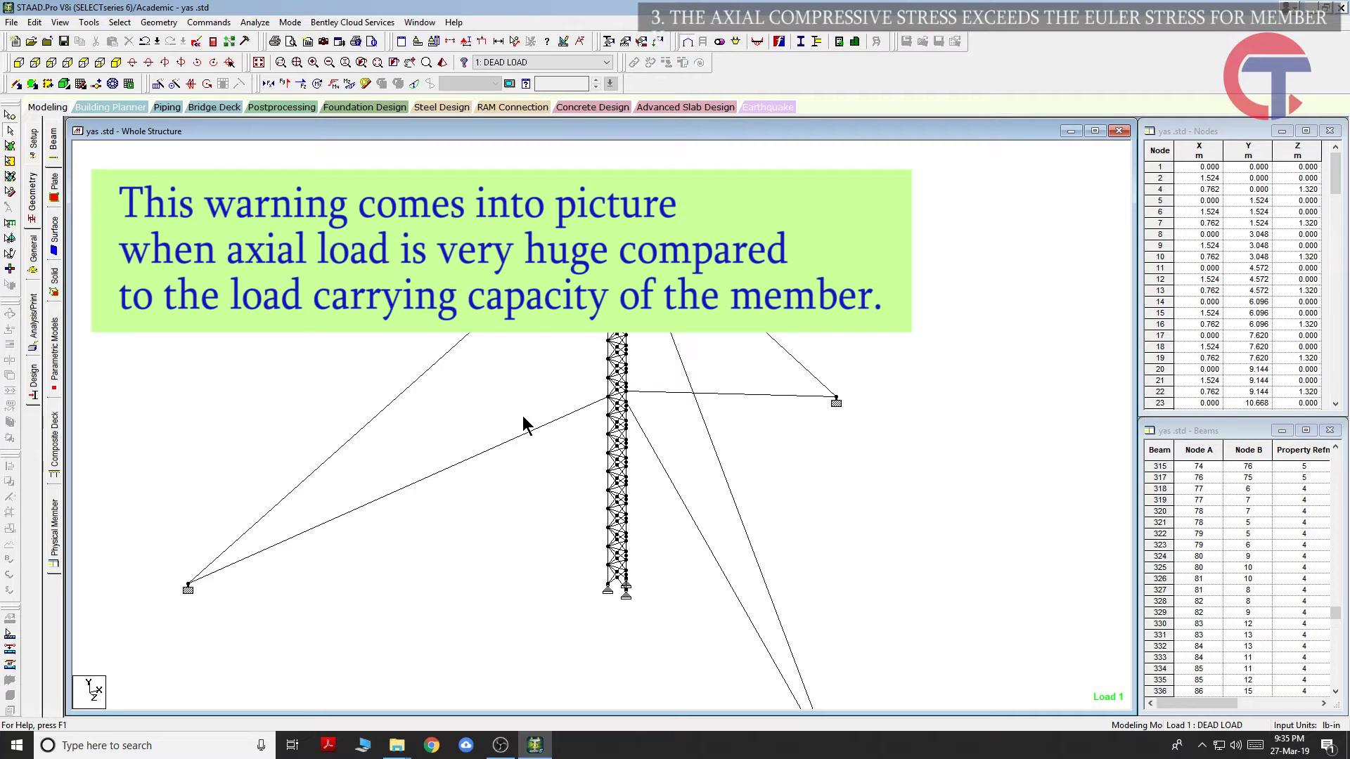
Return to the model and show the load cases under its load definitions.
{"action": "left_click", "coordinate": [33, 255]}
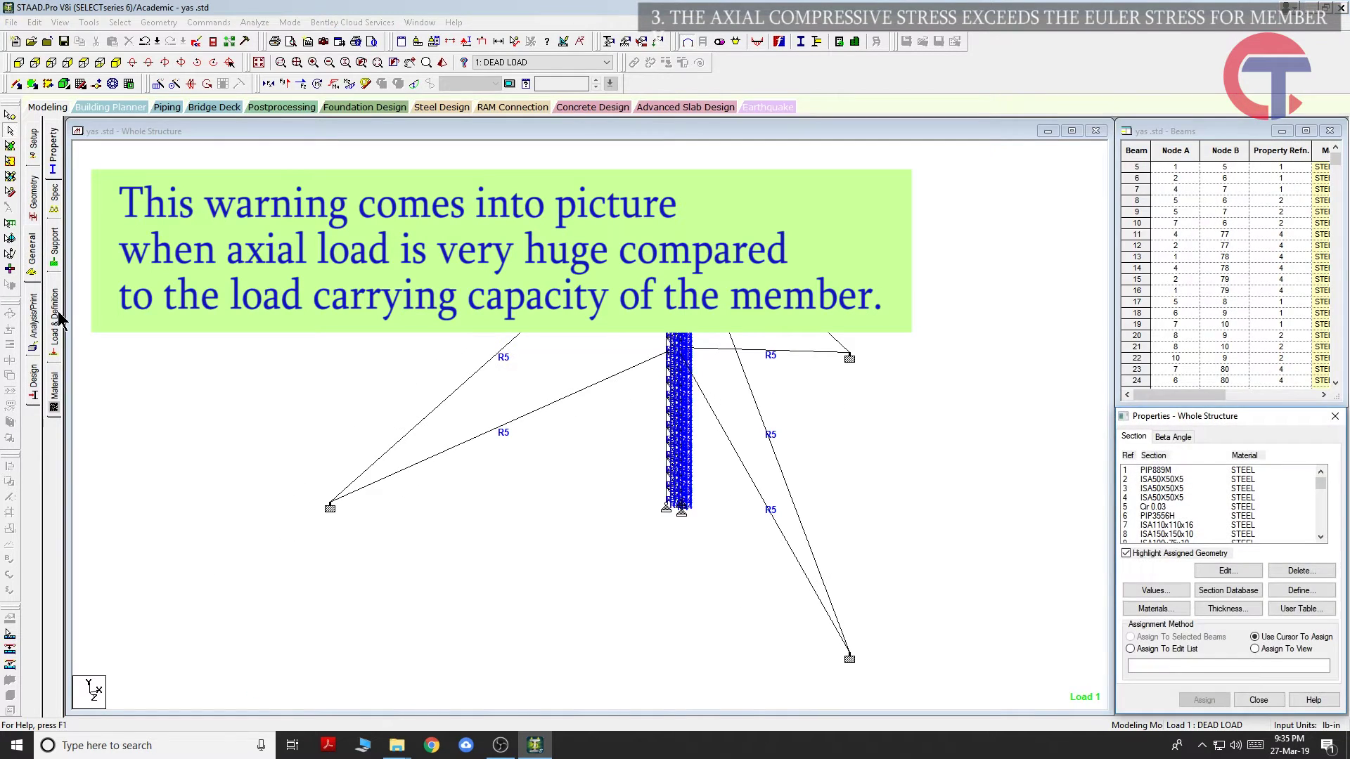
{"action": "left_click", "coordinate": [57, 318]}
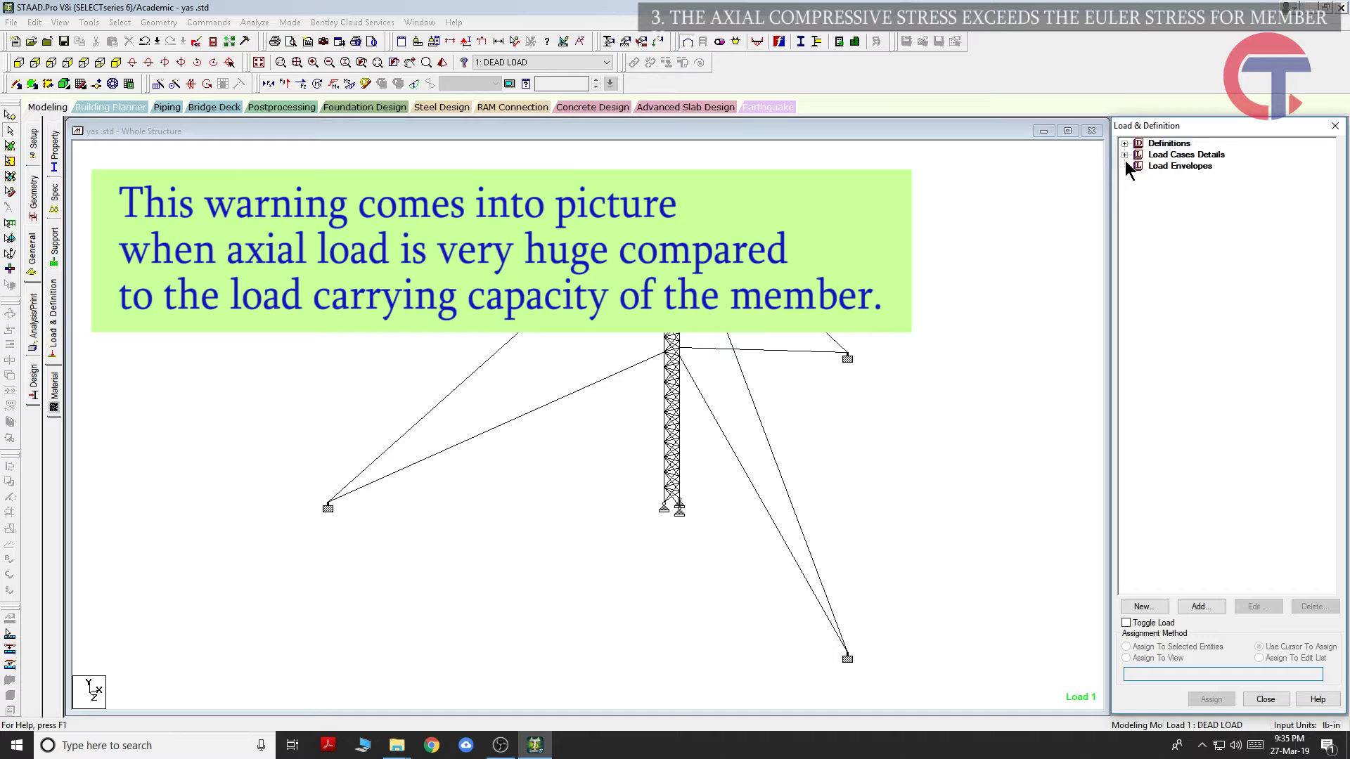
{"action": "left_click", "coordinate": [1124, 154]}
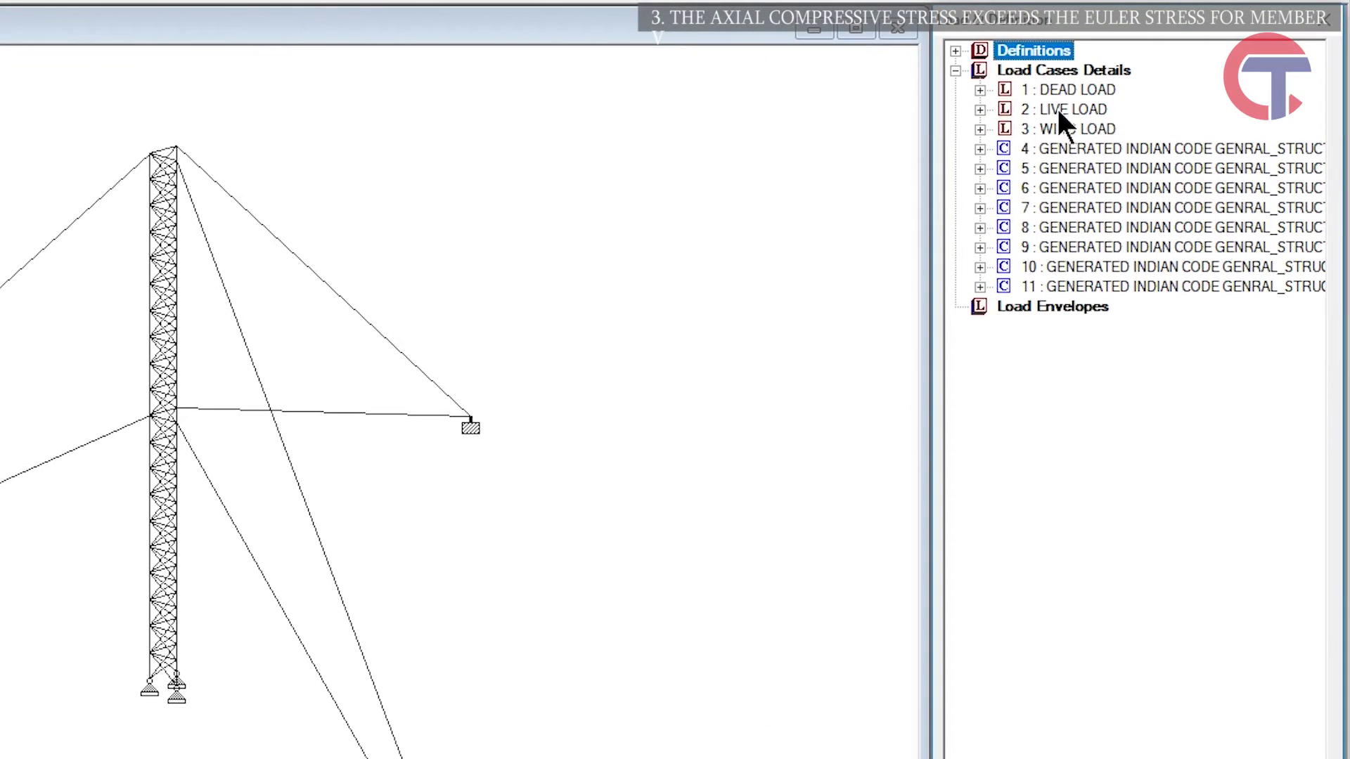
Examine the load items in the DEAD LOAD and LIVE LOAD cases, and display the live load's uniform force on the model.
{"action": "left_click", "coordinate": [980, 90]}
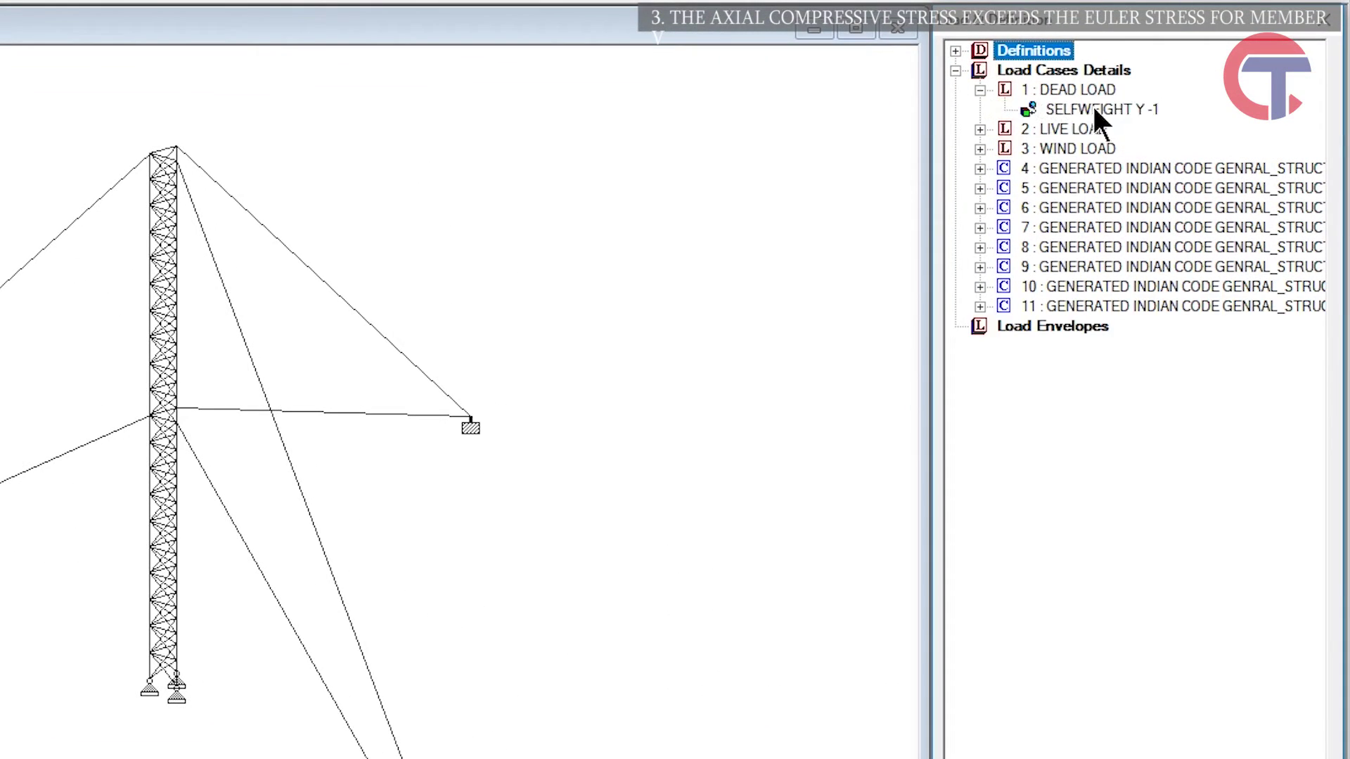
{"action": "left_click", "coordinate": [979, 130]}
{"action": "left_click", "coordinate": [1114, 150]}
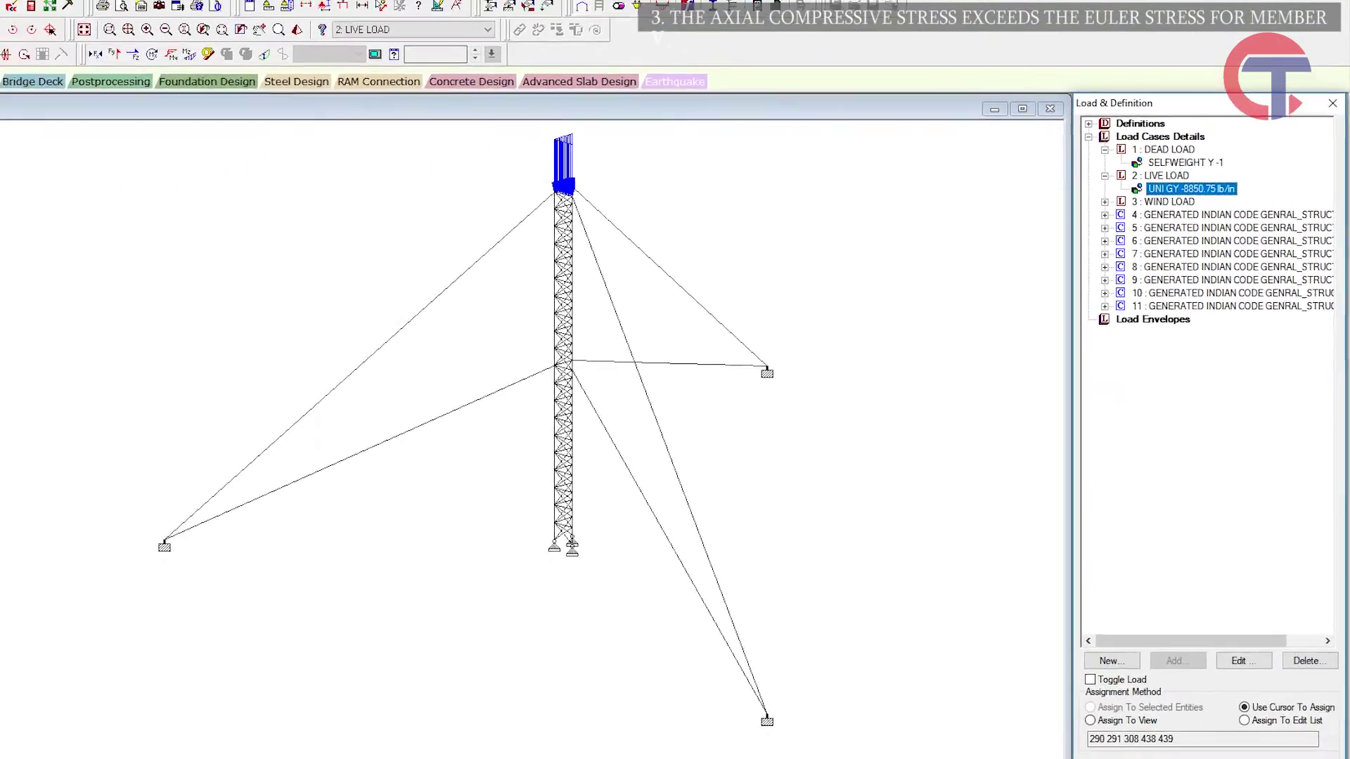
Convert the live load's 8850.75 lb/inch to kilonewton/meter with the unit converter, and close the converter.
{"action": "left_click", "coordinate": [88, 24]}
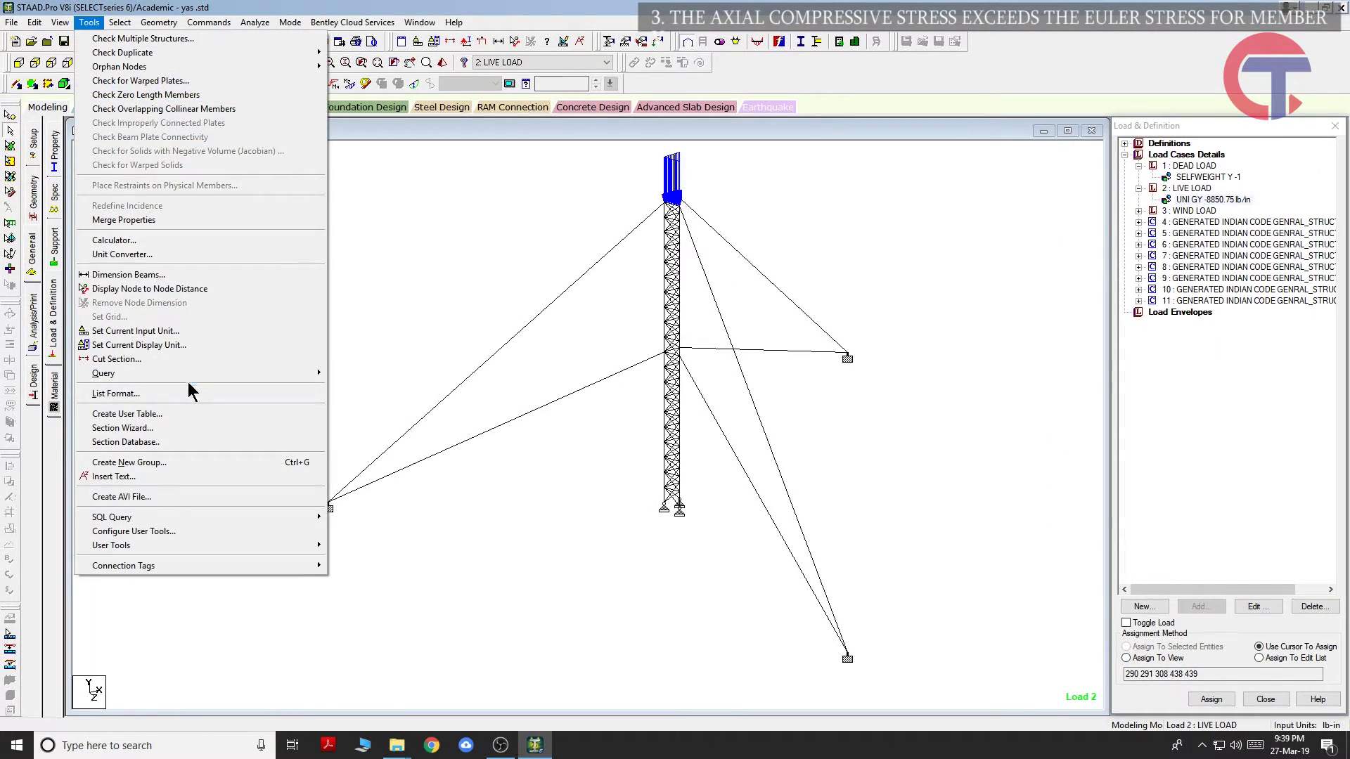
{"action": "left_click", "coordinate": [171, 255]}
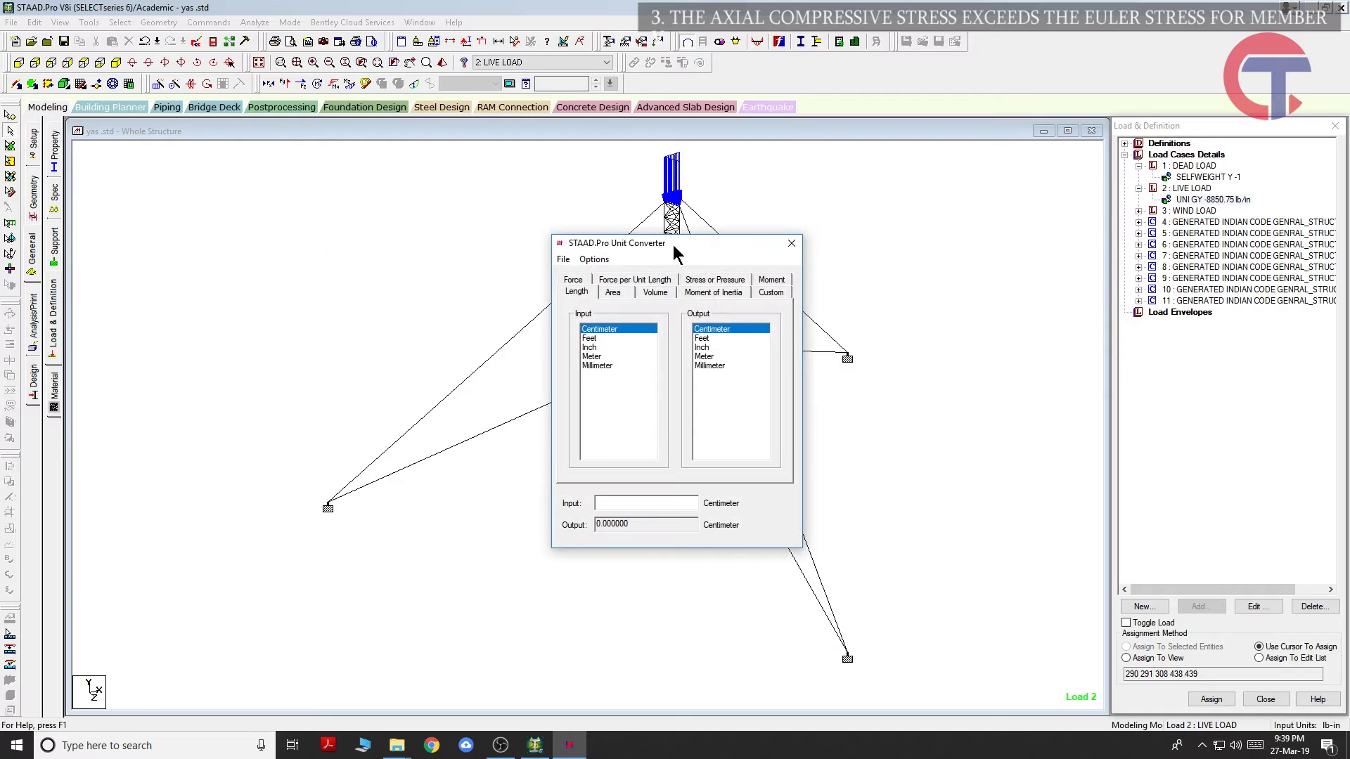
{"action": "left_click_drag", "start_coordinate": [674, 246], "coordinate": [870, 226]}
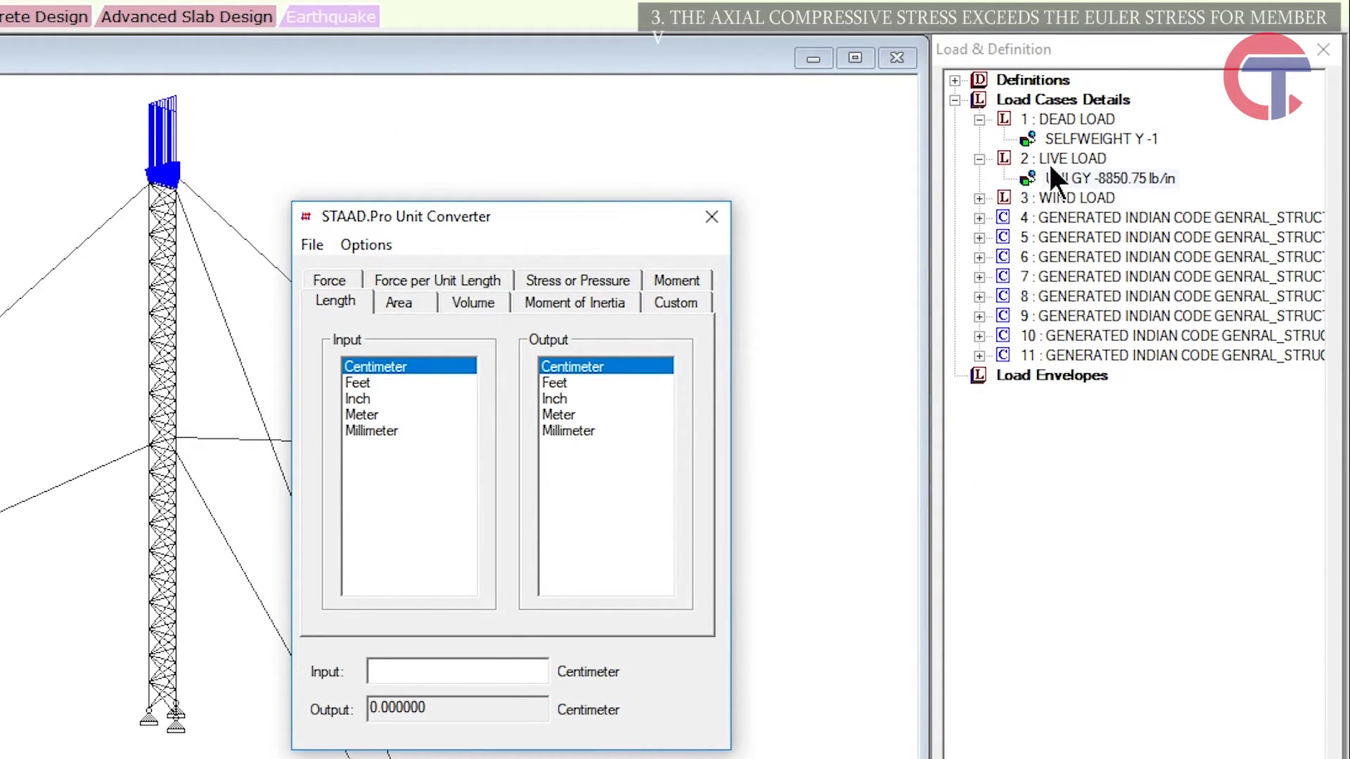
{"action": "left_click", "coordinate": [416, 281]}
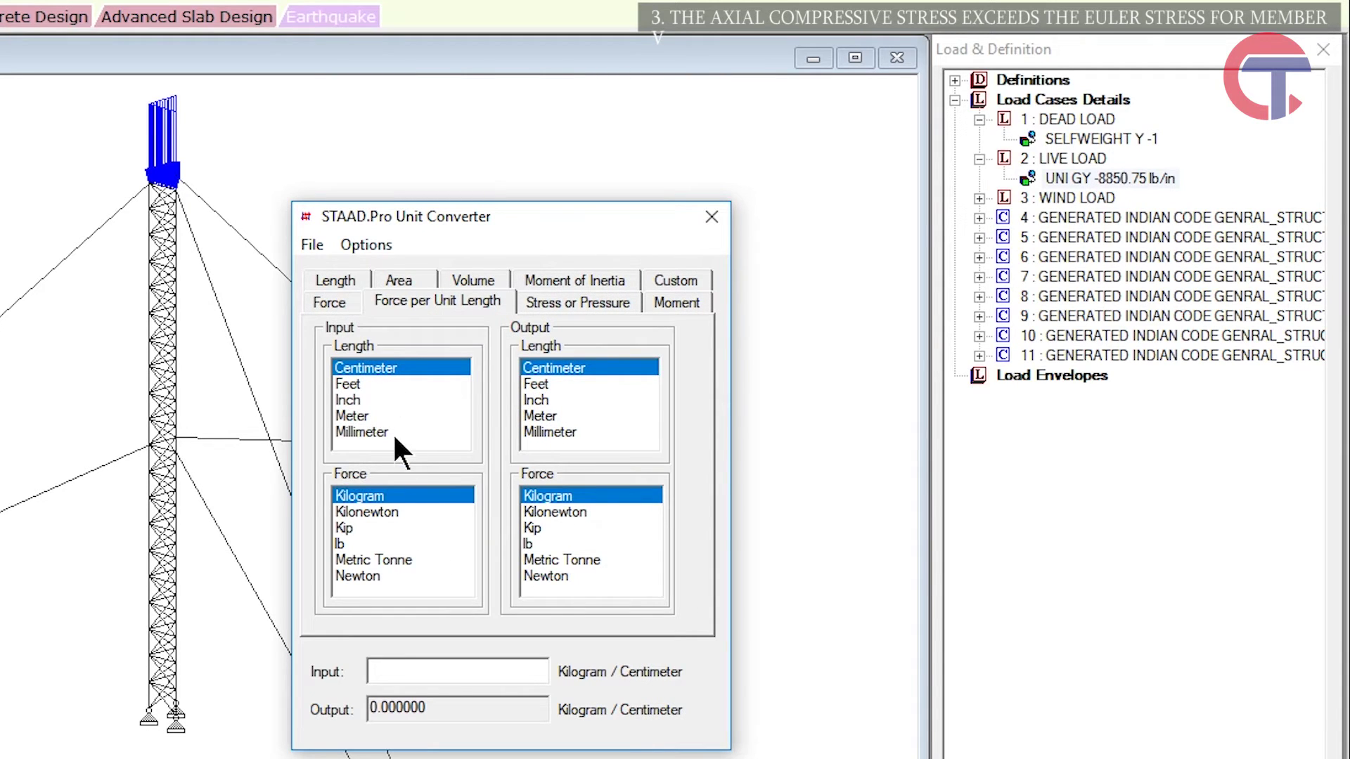
{"action": "left_click", "coordinate": [343, 543]}
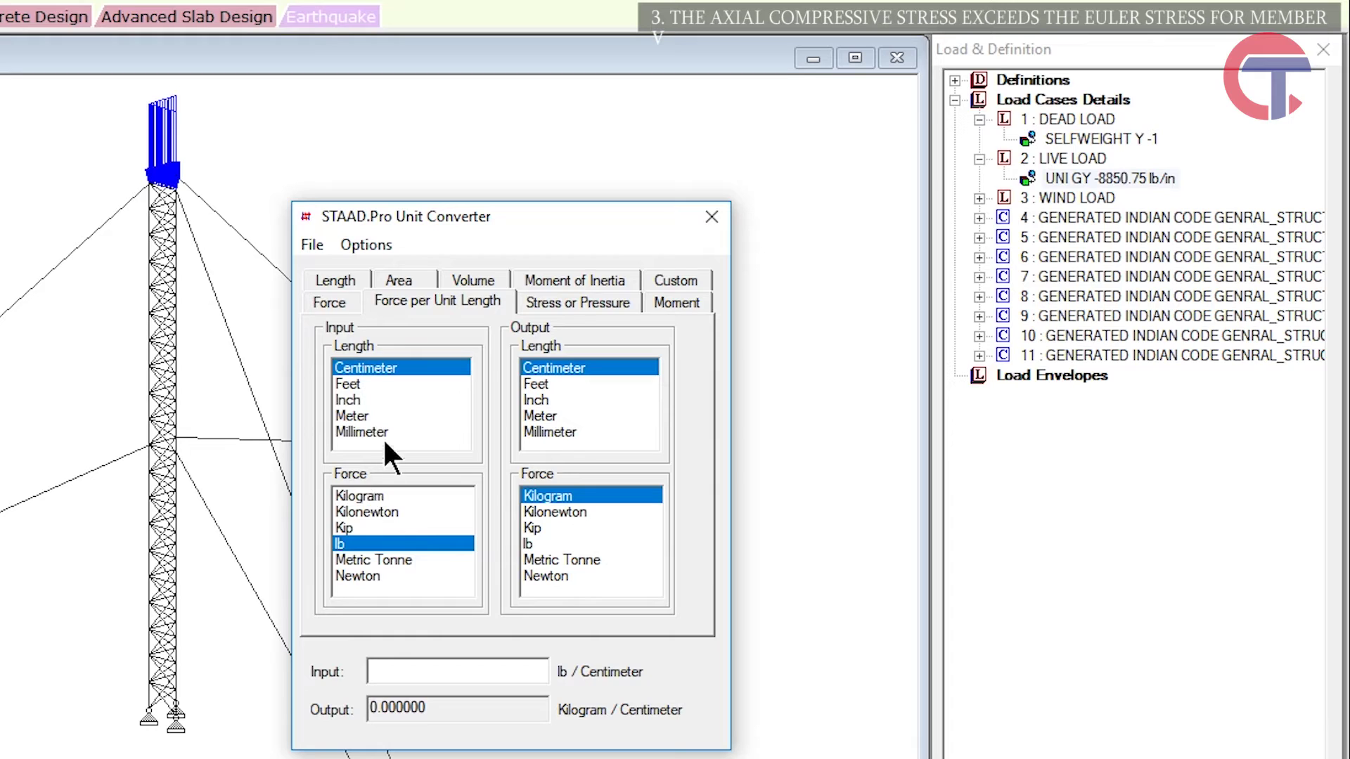
{"action": "left_click", "coordinate": [351, 400]}
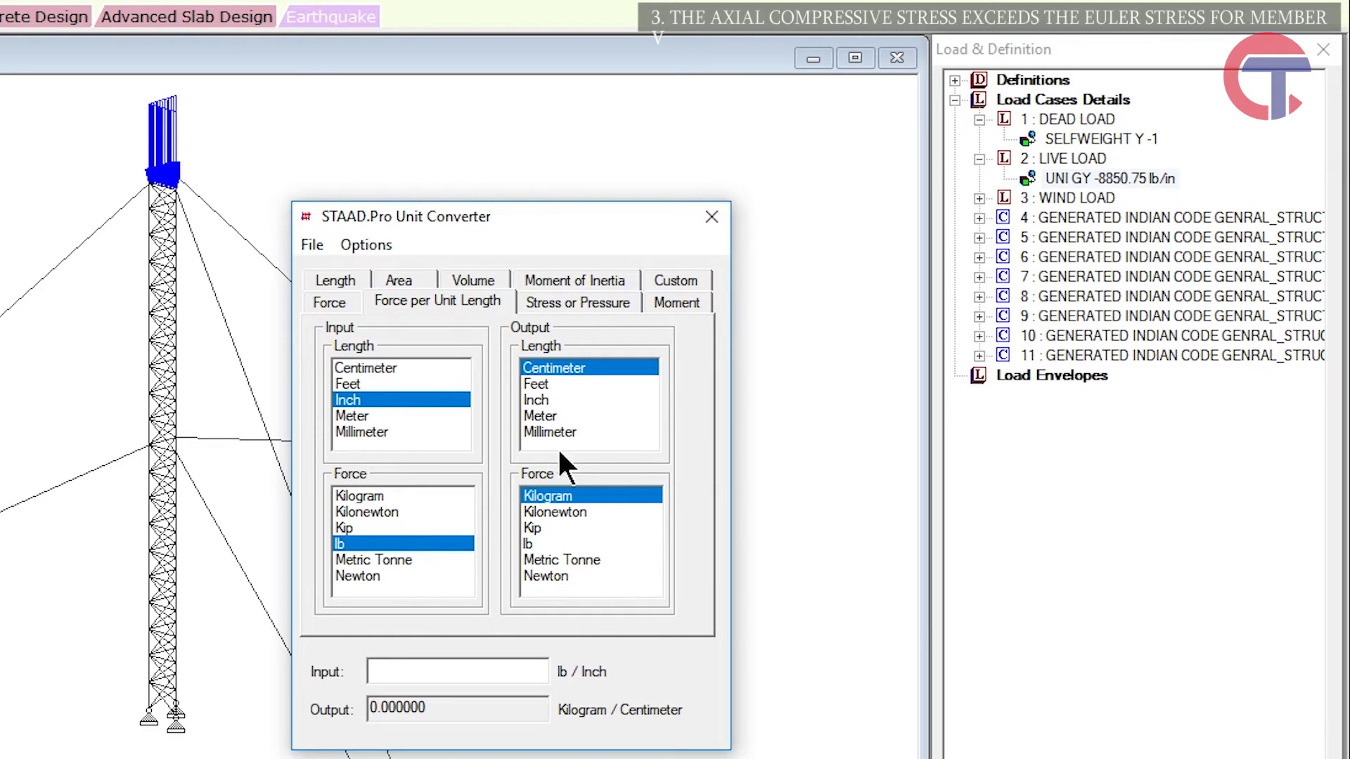
{"action": "left_click", "coordinate": [546, 415]}
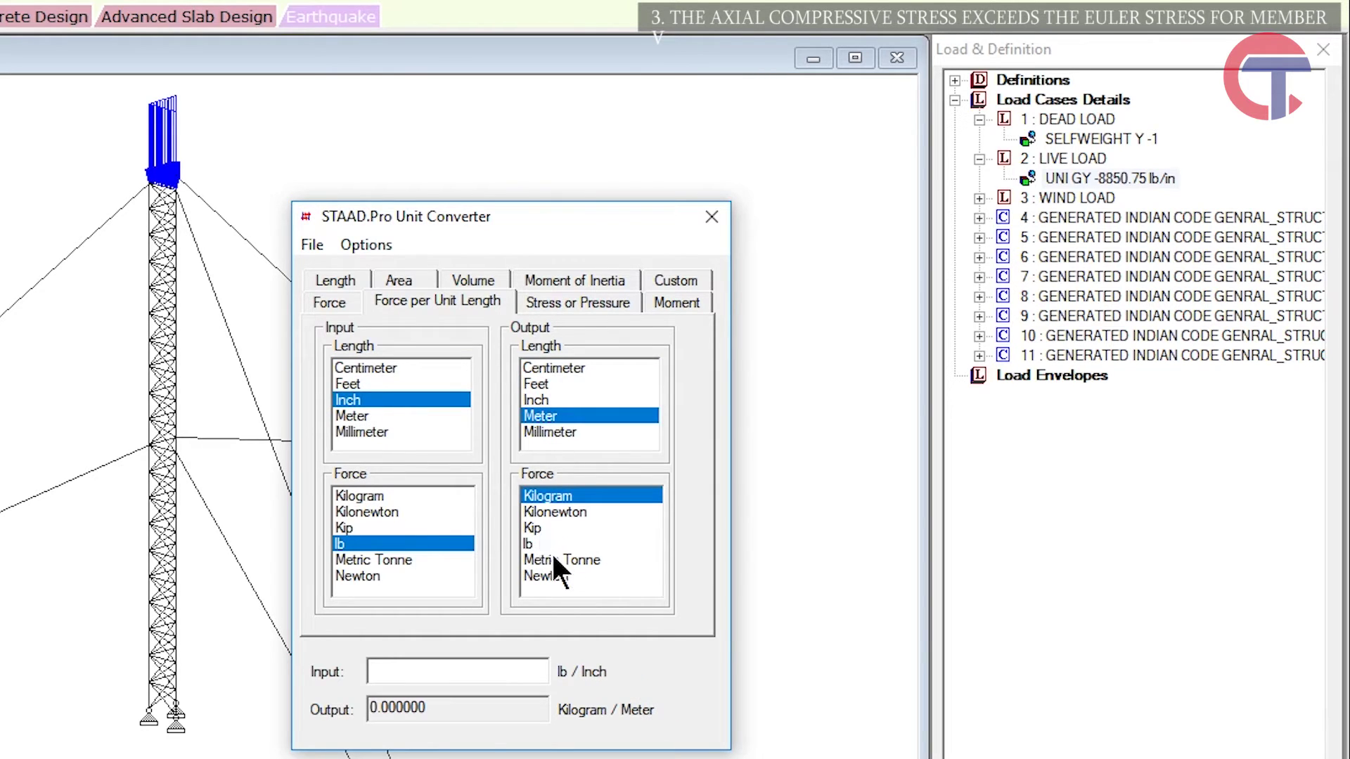
{"action": "left_click", "coordinate": [552, 513]}
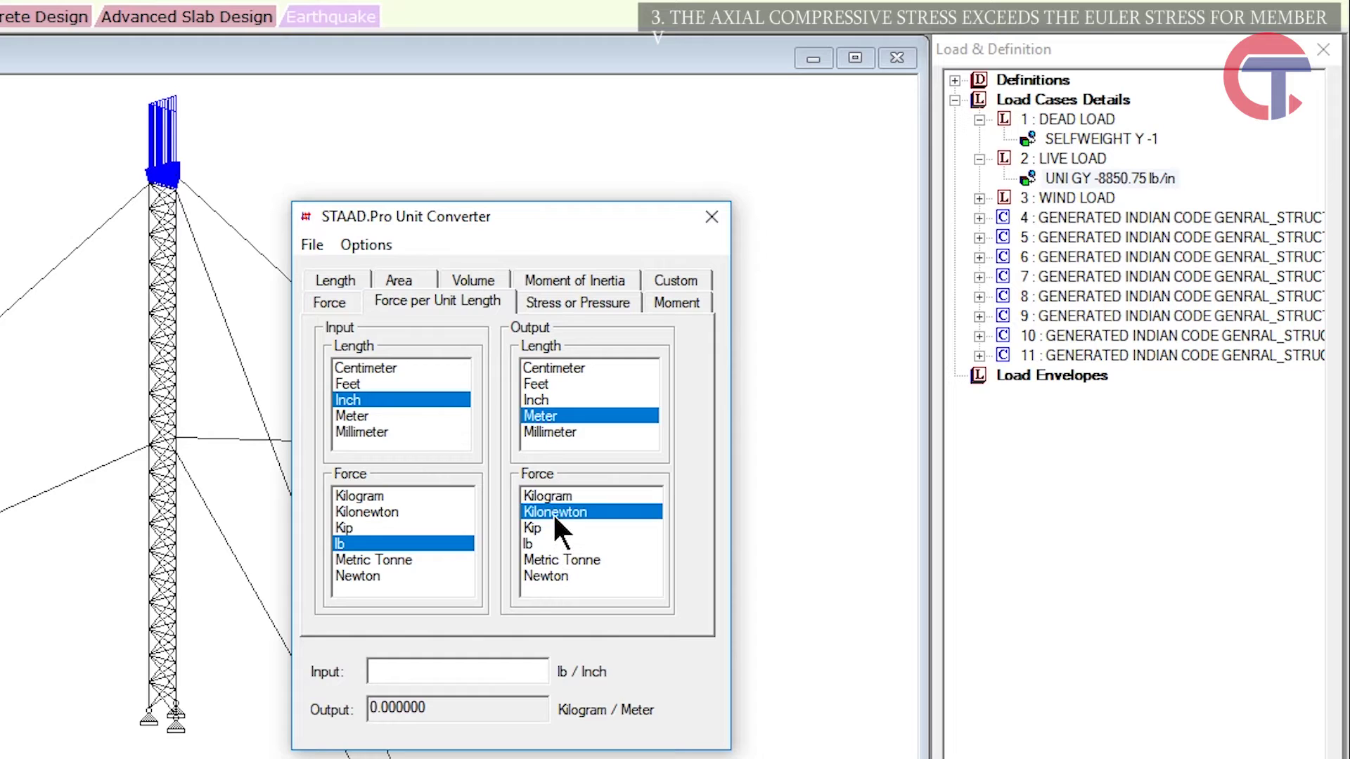
{"action": "left_click", "coordinate": [478, 672]}
{"action": "type", "text": "8850"}
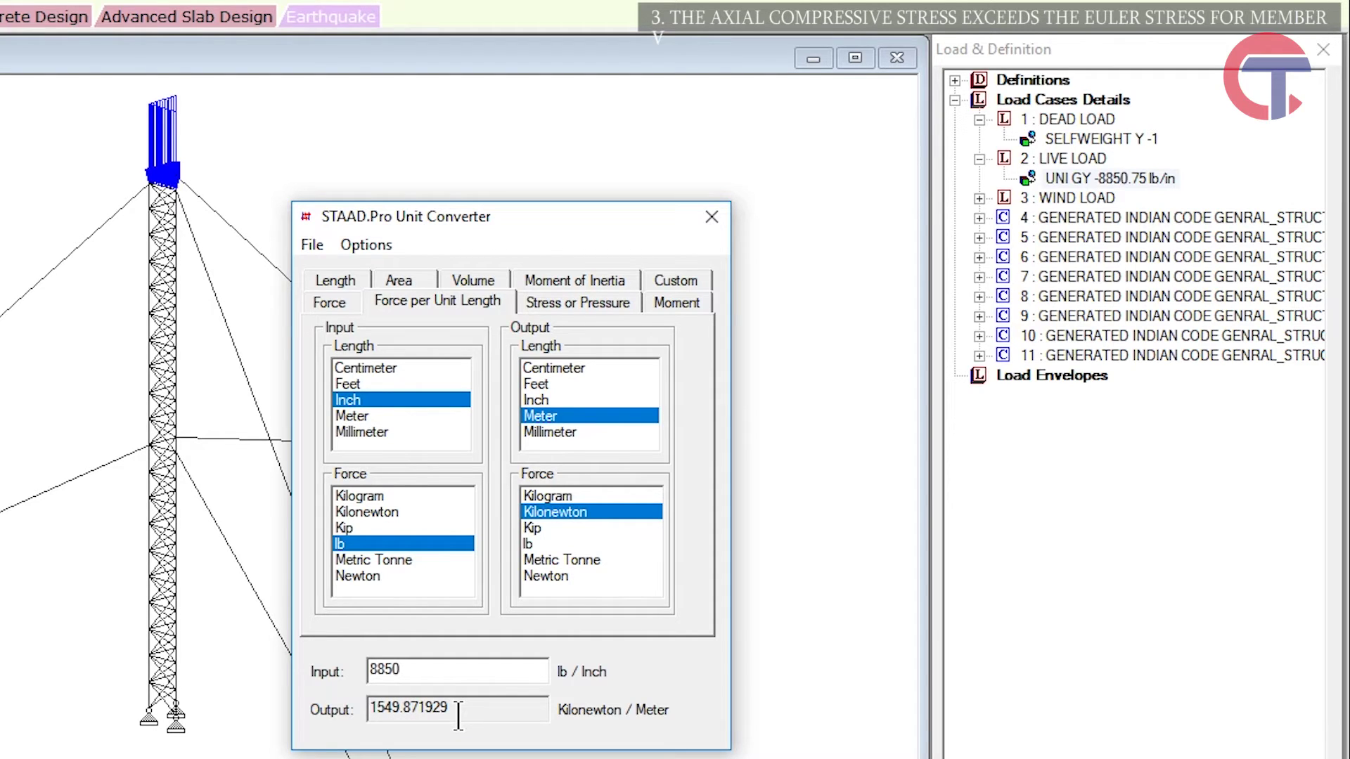
{"action": "type", "text": ".75"}
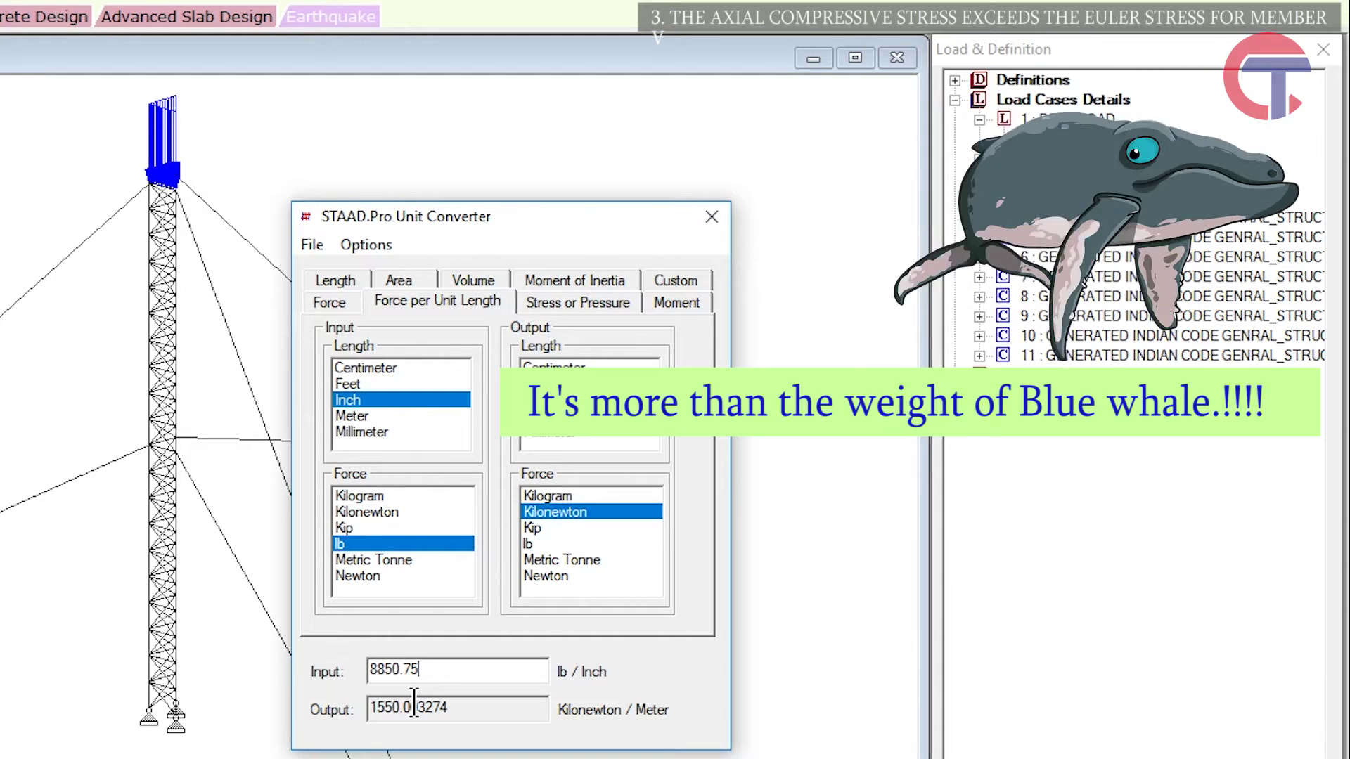
{"action": "left_click", "coordinate": [711, 216]}
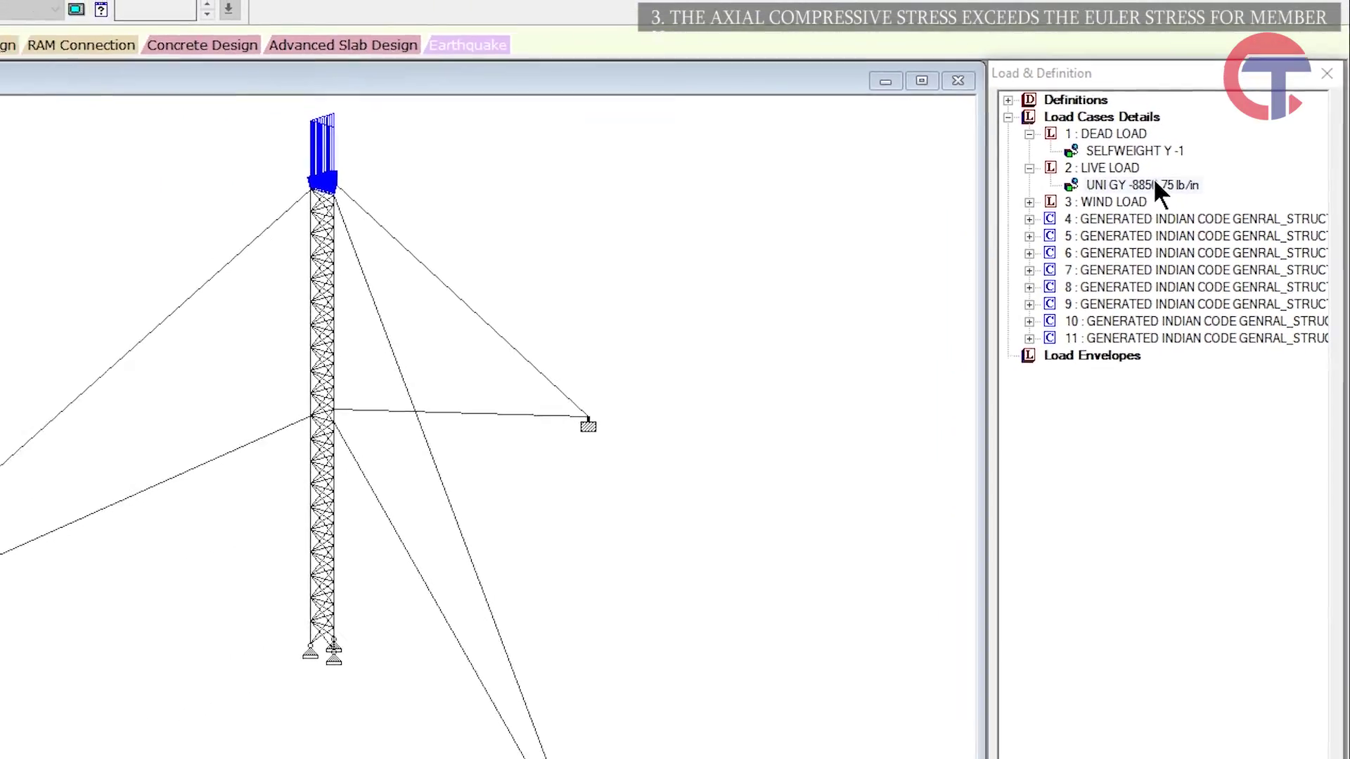
Set the current input units to Meter for length and KiloNewton for force.
{"action": "left_click", "coordinate": [1076, 178]}
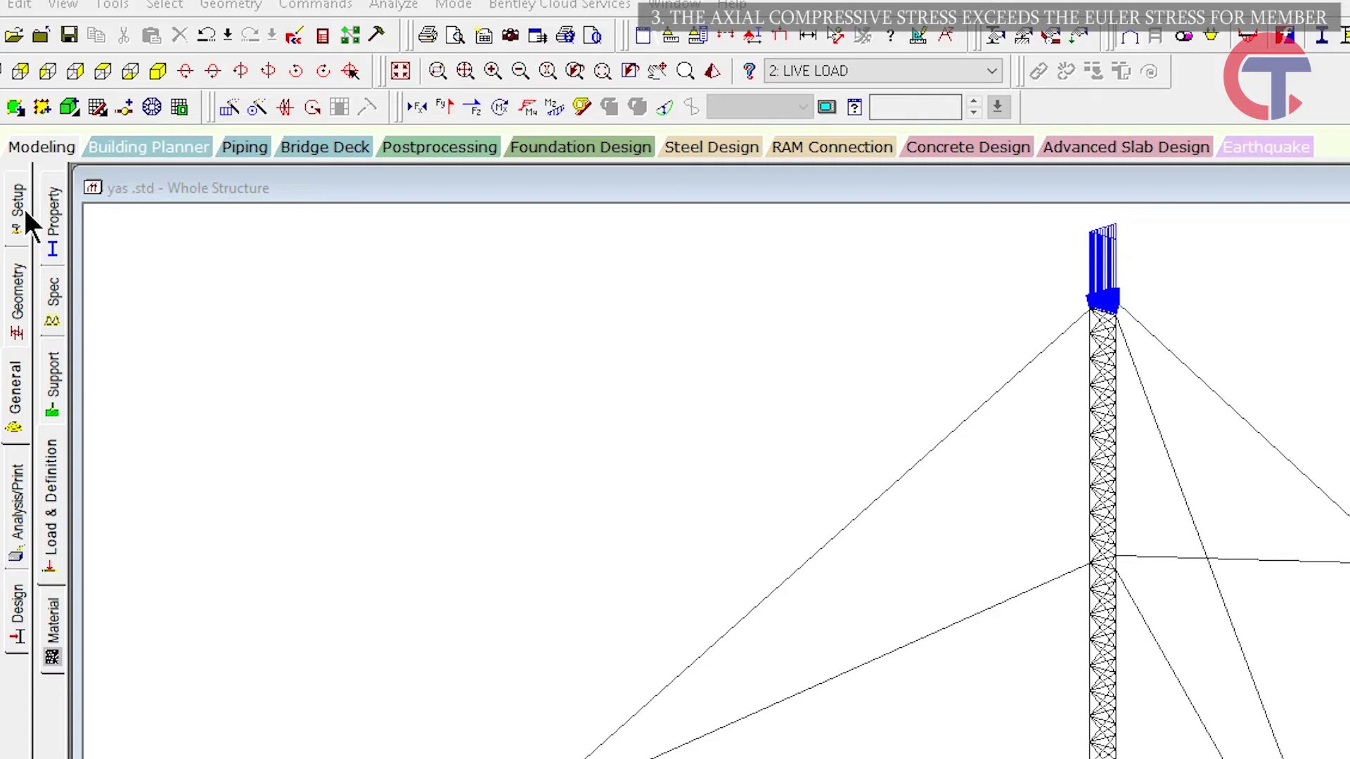
{"action": "left_click", "coordinate": [23, 207]}
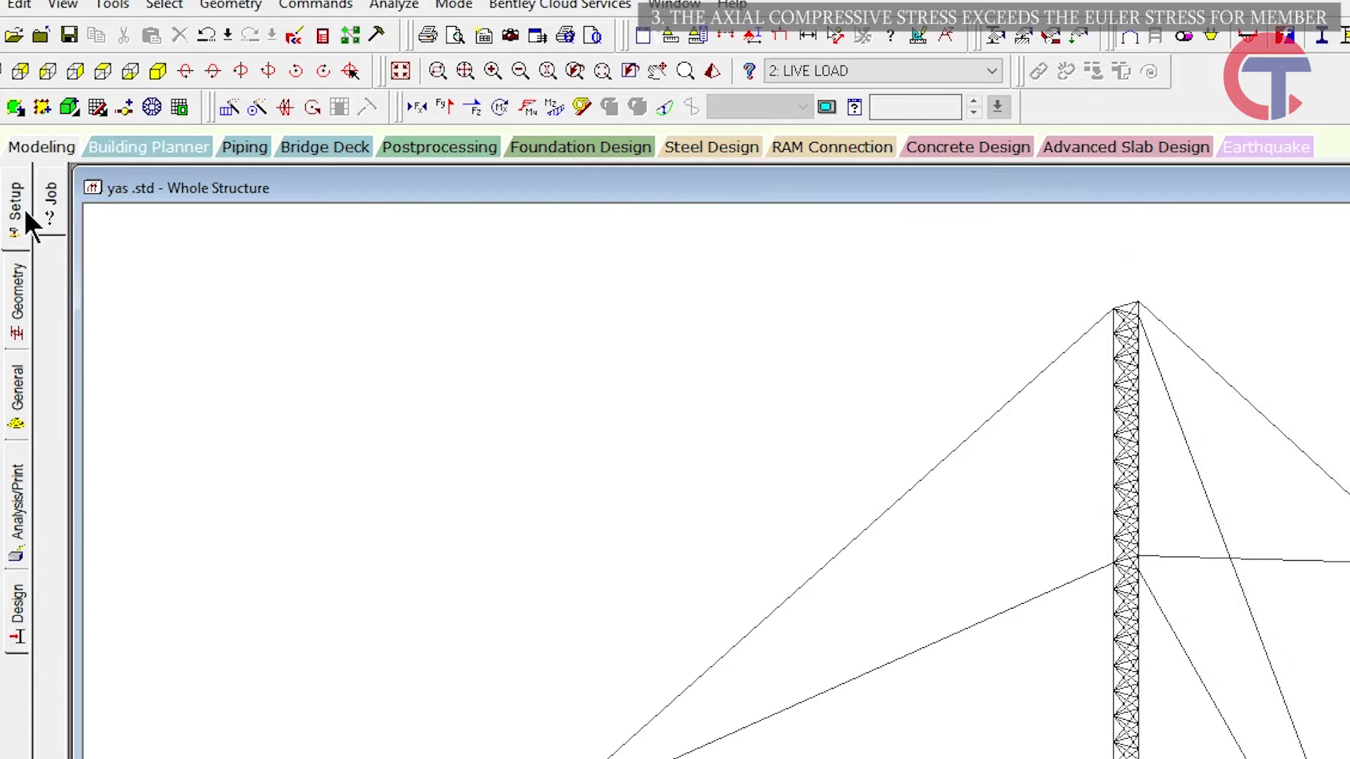
{"action": "left_click", "coordinate": [668, 35]}
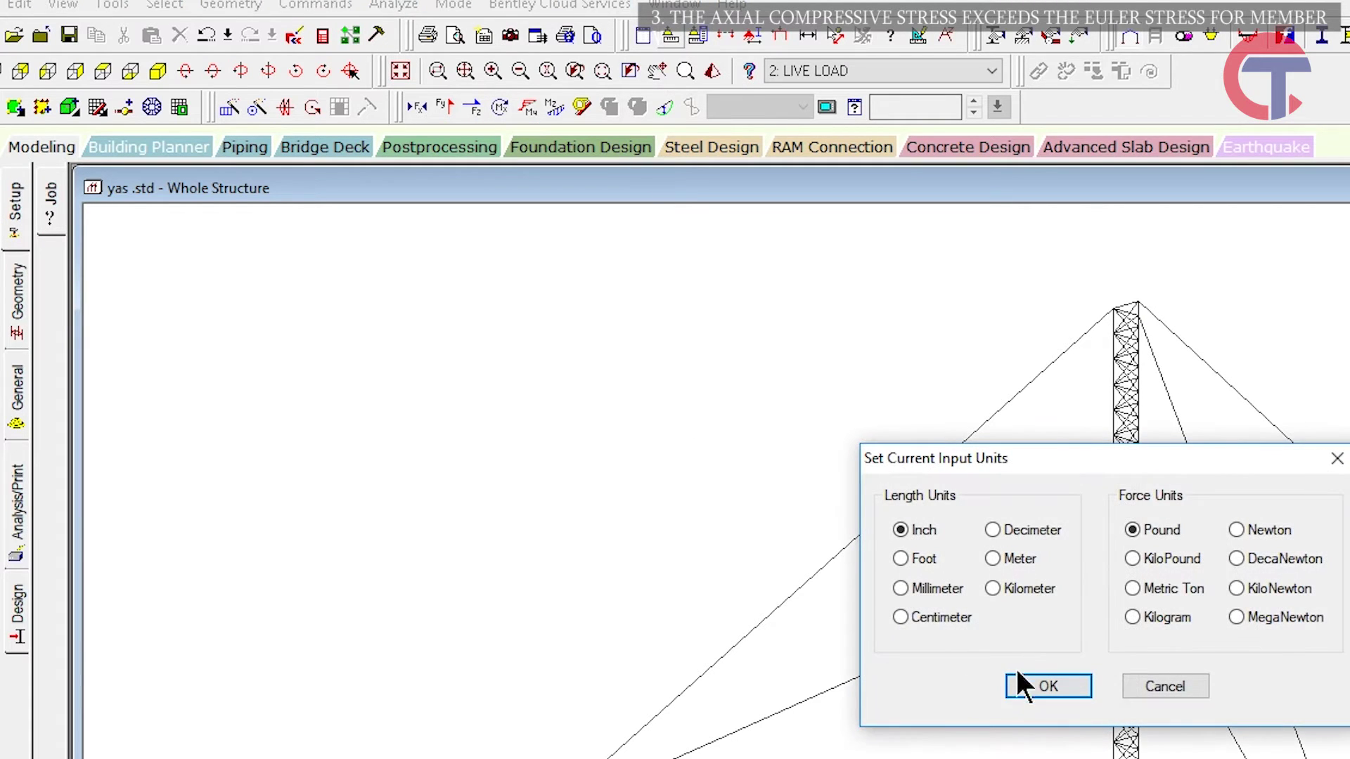
{"action": "left_click", "coordinate": [1017, 563]}
{"action": "left_click", "coordinate": [1265, 601]}
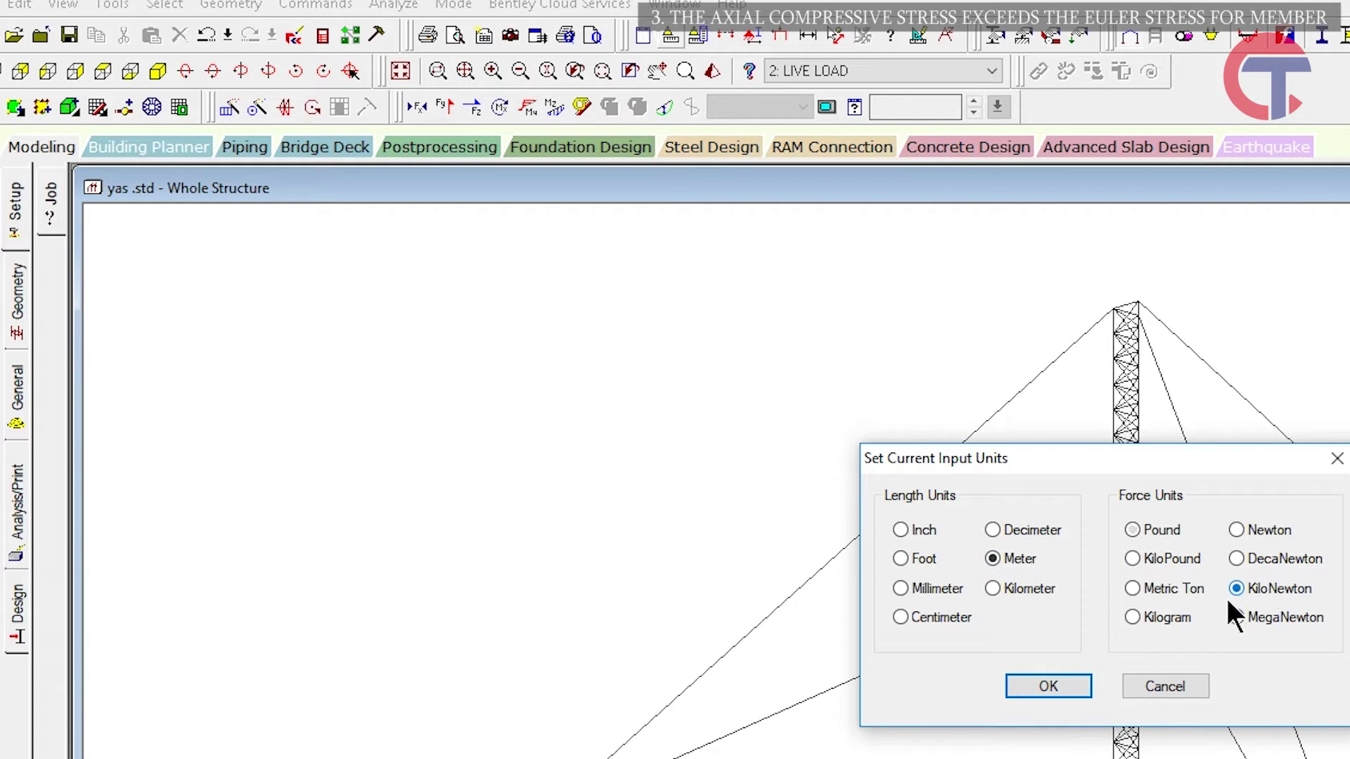
{"action": "left_click", "coordinate": [1060, 691]}
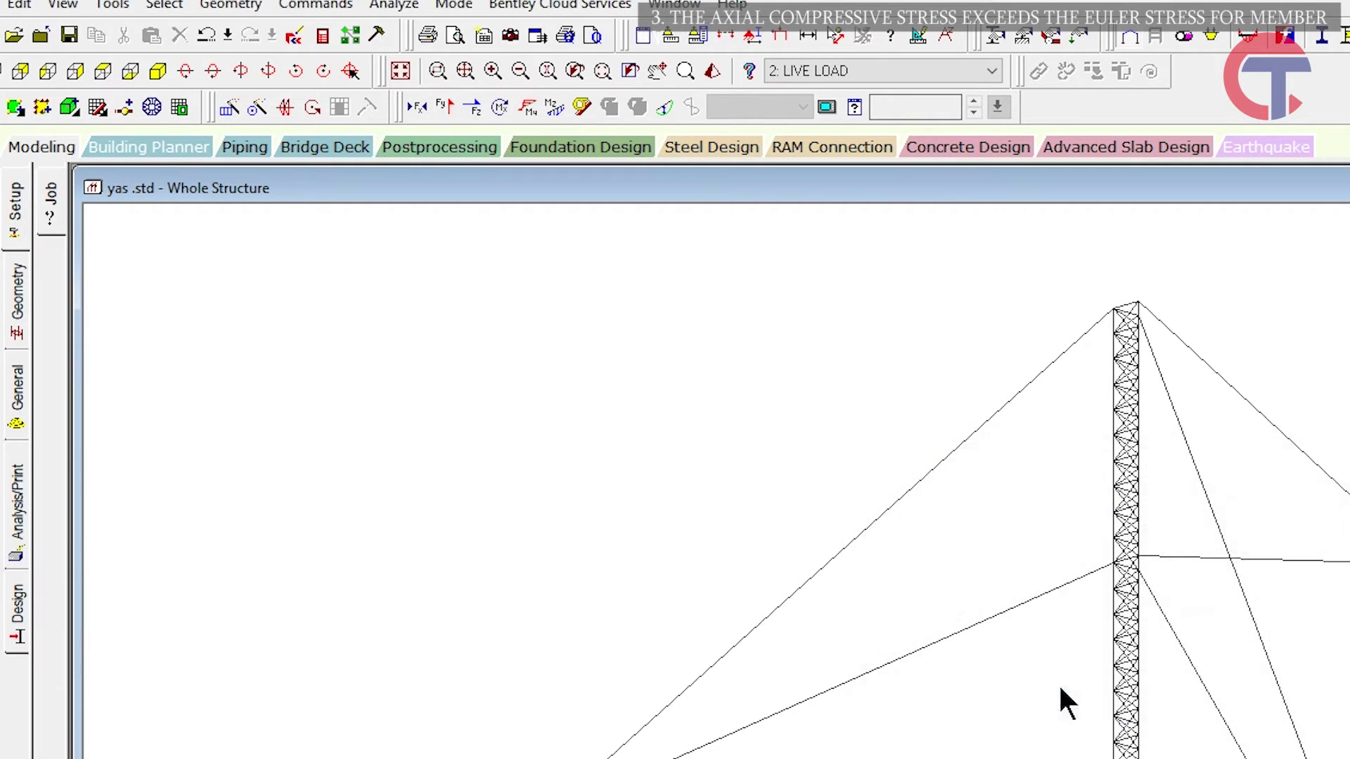
Delete the uniform force from the LIVE LOAD case, agreeing to delete all the result files.
{"action": "left_click", "coordinate": [21, 421]}
{"action": "left_click", "coordinate": [54, 537]}
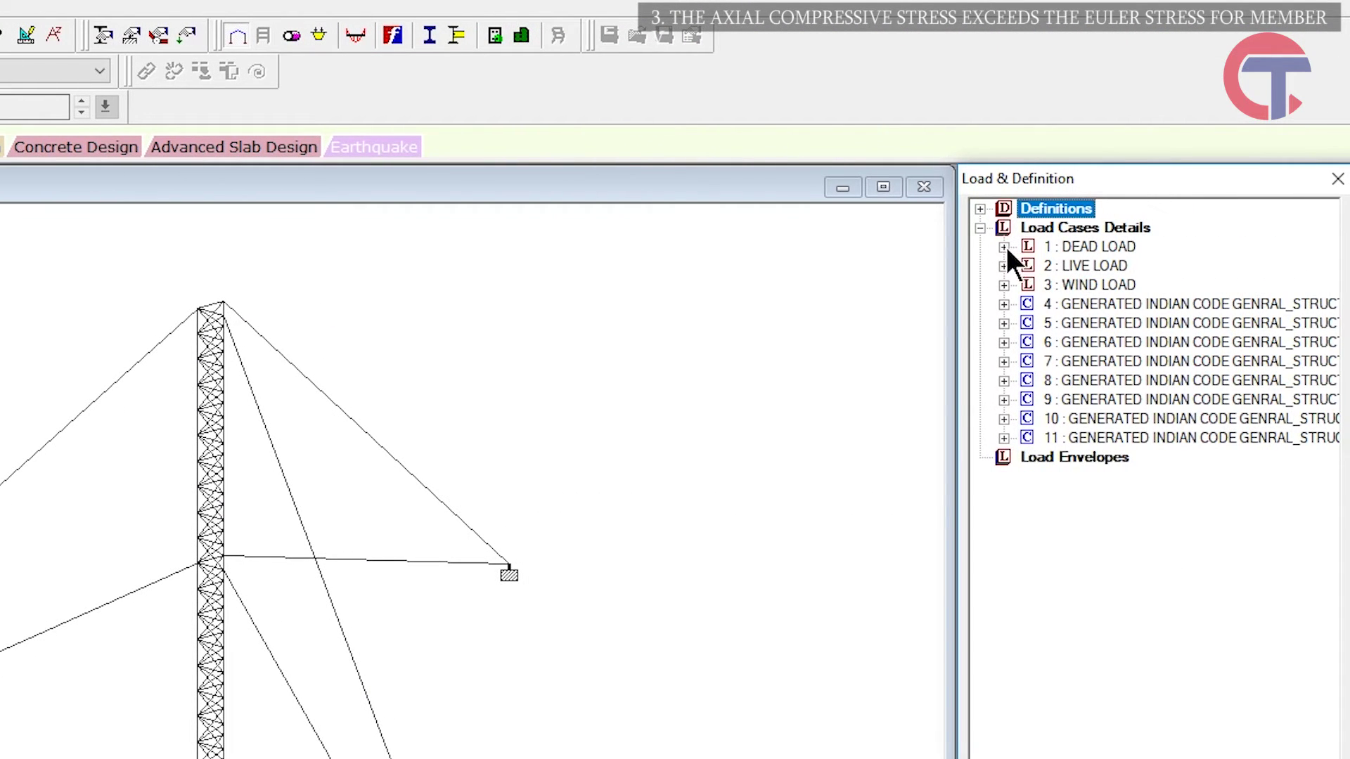
{"action": "left_click", "coordinate": [1003, 247]}
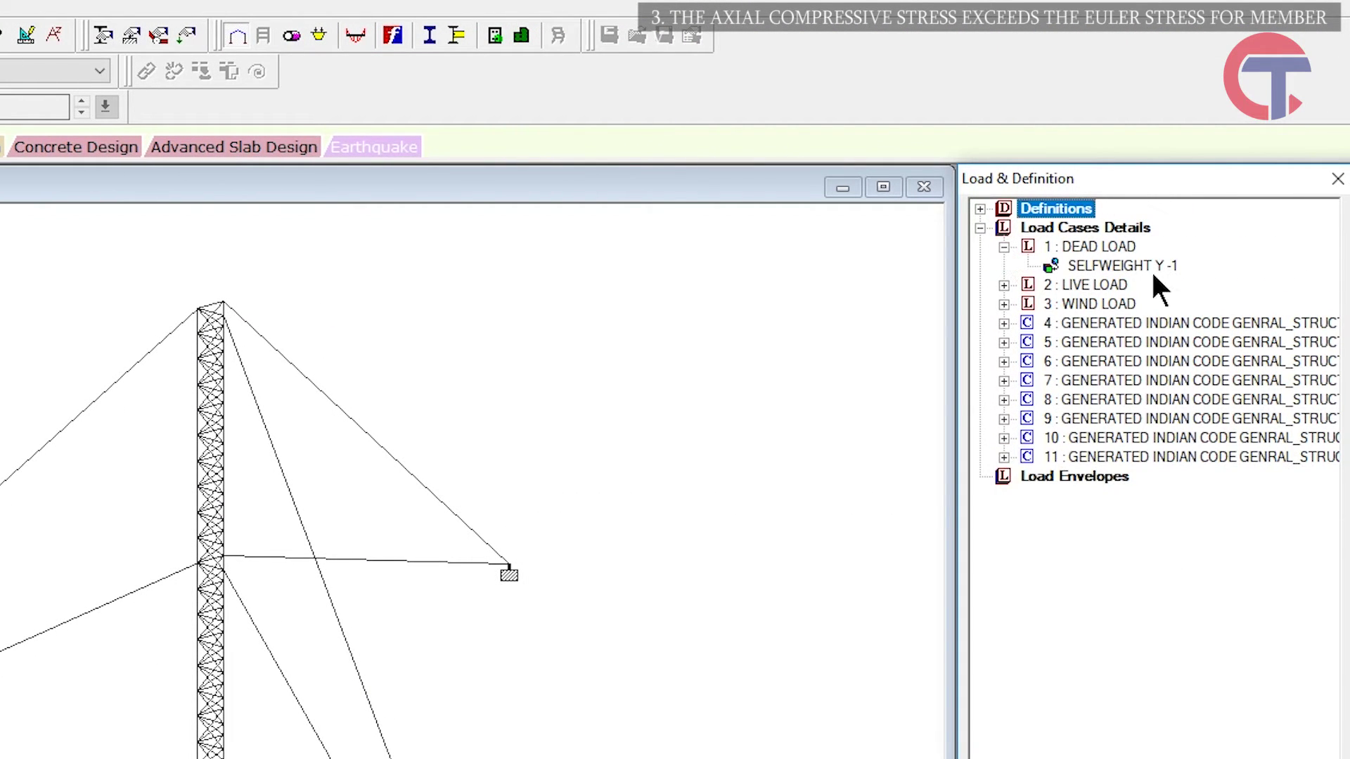
{"action": "left_click", "coordinate": [1004, 285]}
{"action": "left_click", "coordinate": [1134, 303]}
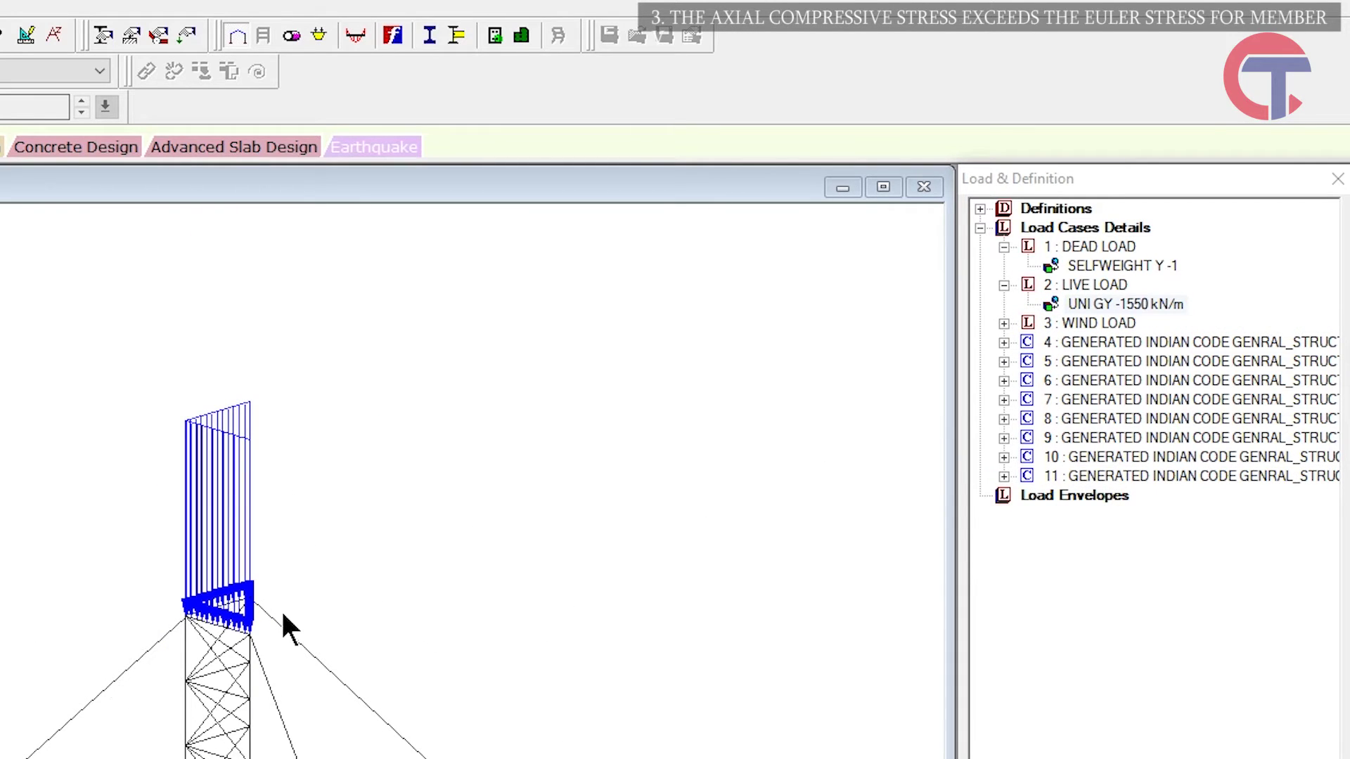
{"action": "middle_click_drag", "start_coordinate": [407, 588], "coordinate": [619, 636]}
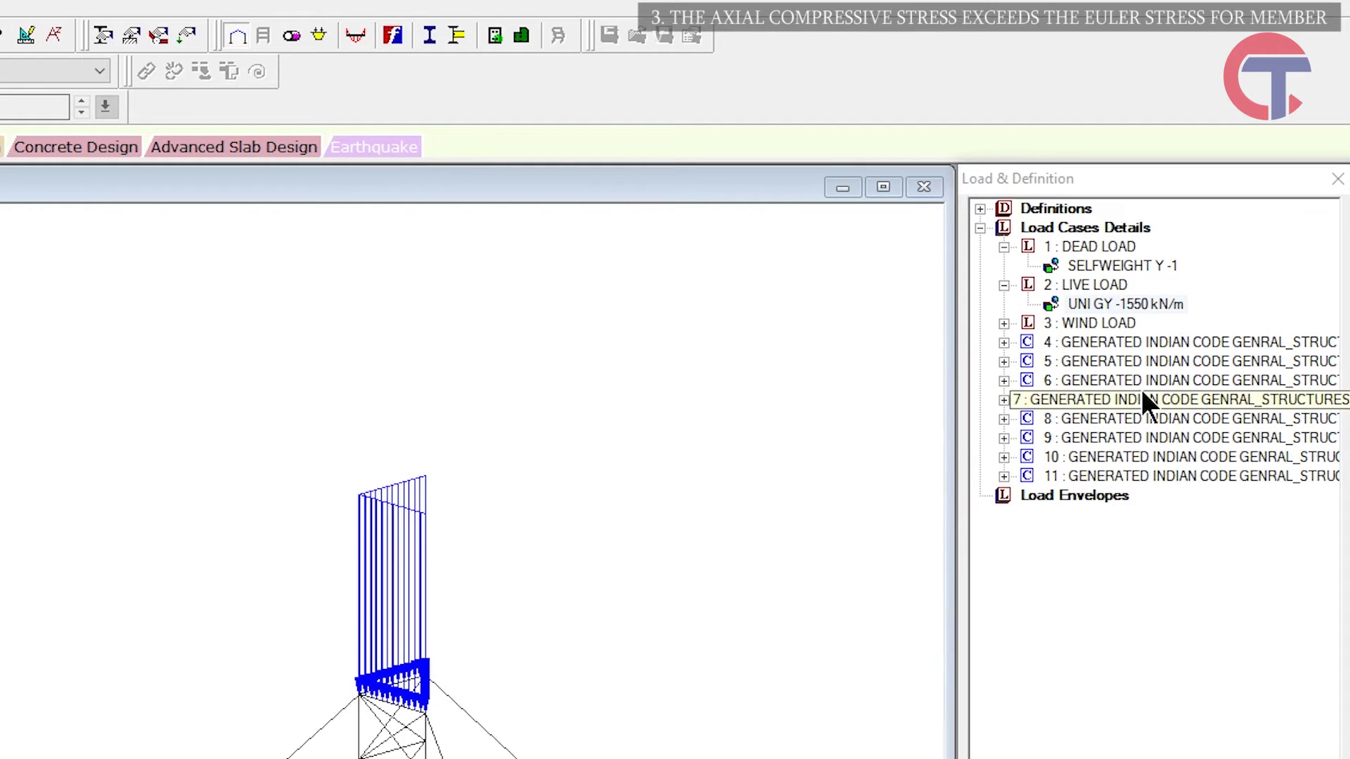
{"action": "left_click", "coordinate": [1132, 304]}
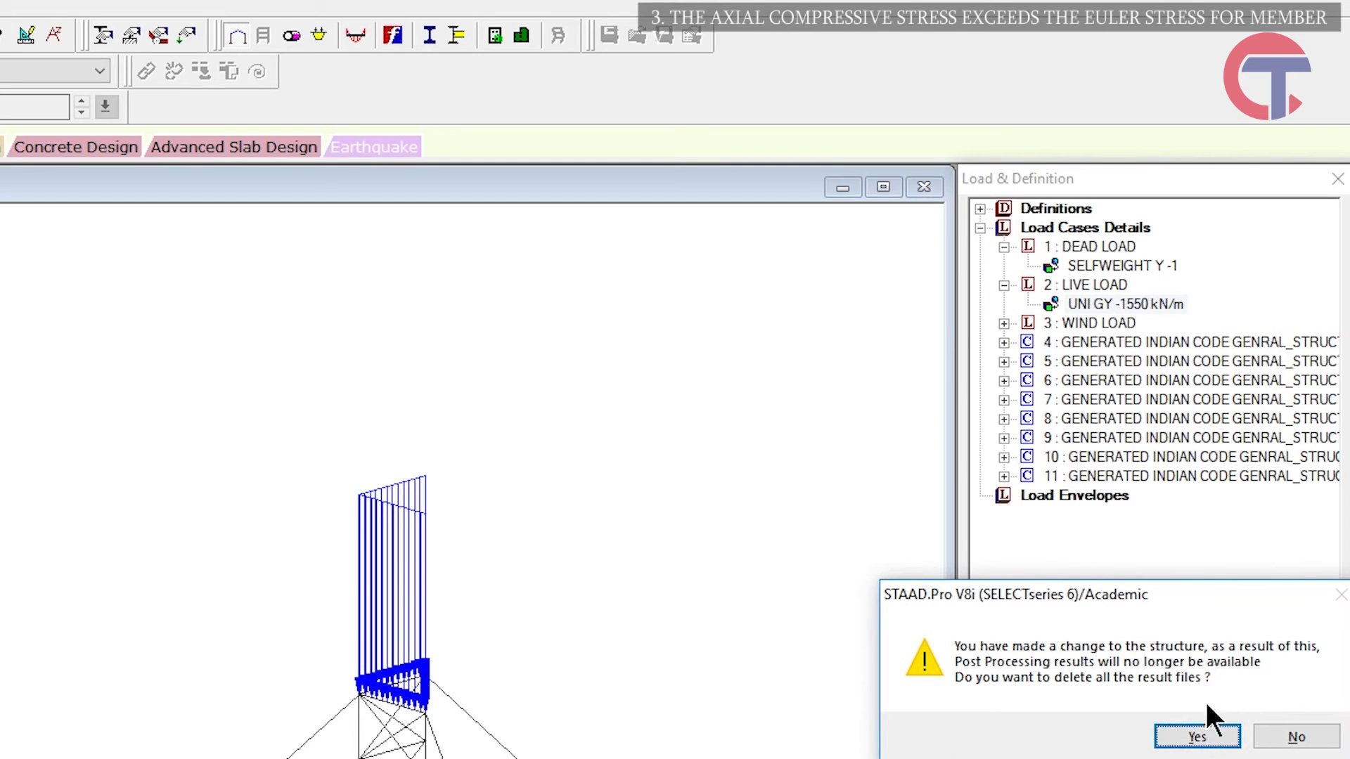
{"action": "left_click", "coordinate": [1197, 736]}
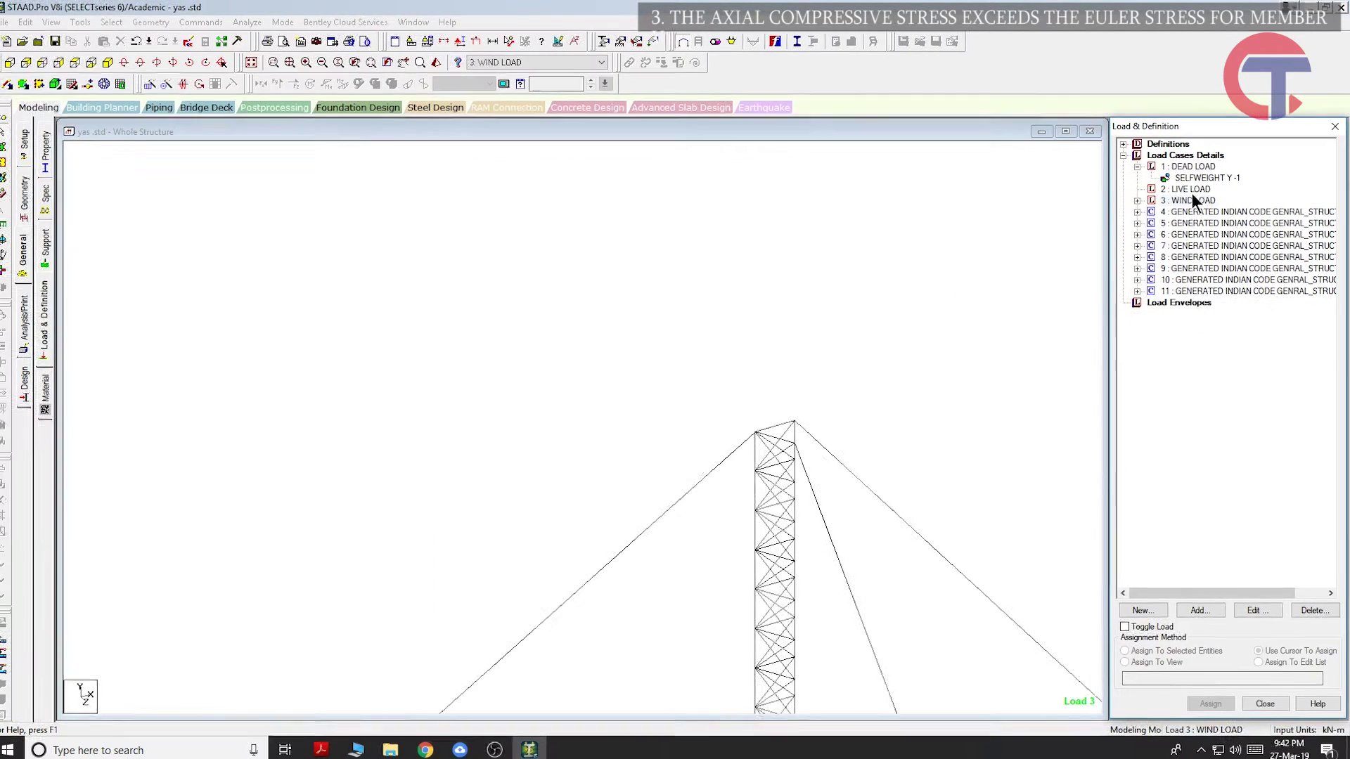
Add a nodal load with Fy of -1 kN to the LIVE LOAD case, and close the load items dialog.
{"action": "left_click", "coordinate": [1199, 606]}
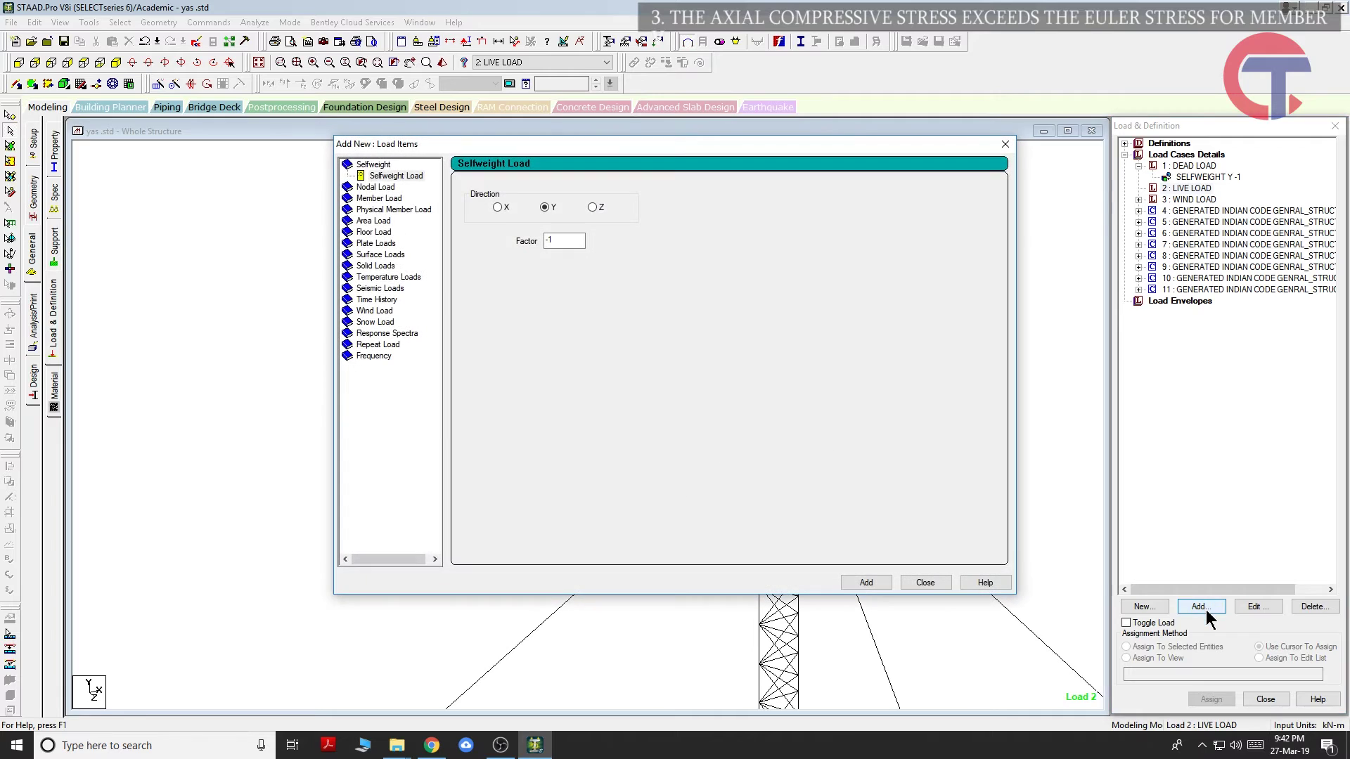
{"action": "left_click", "coordinate": [372, 199]}
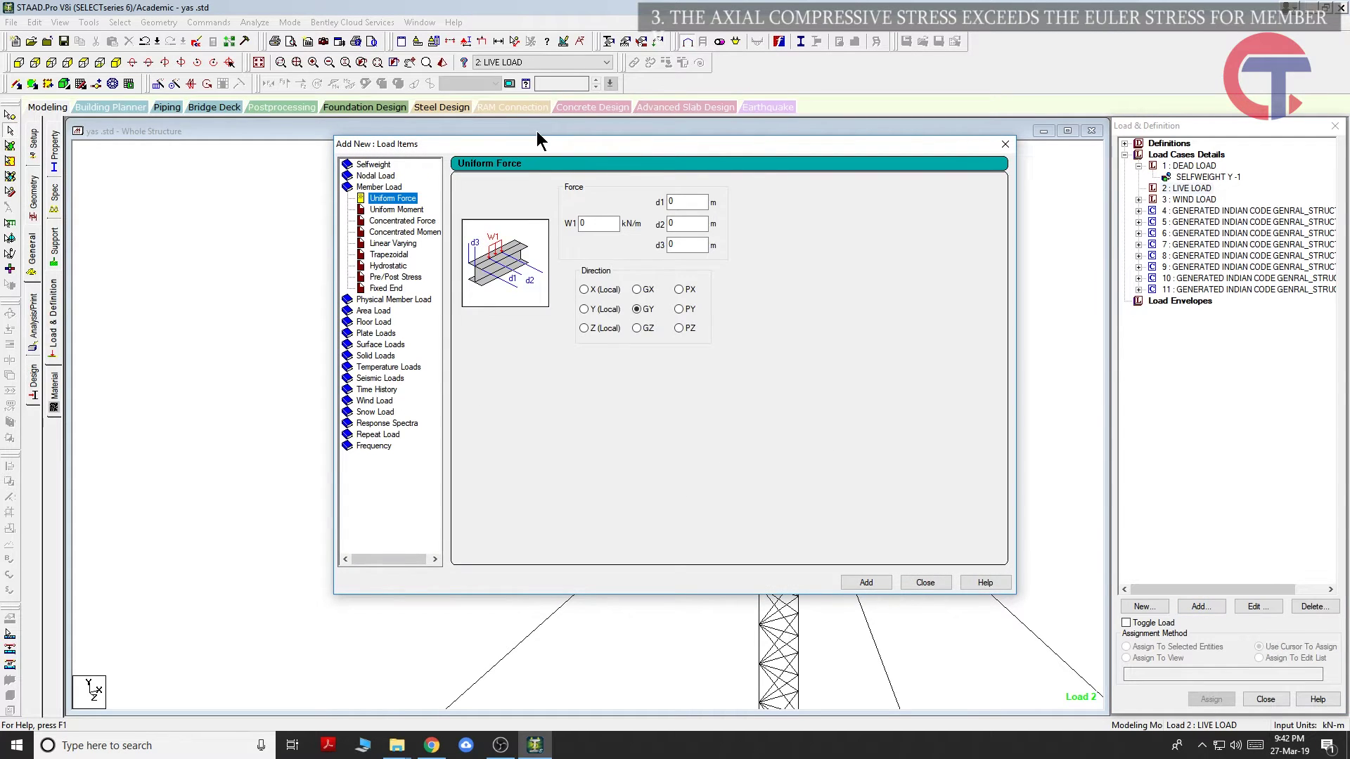
{"action": "left_click_drag", "start_coordinate": [535, 146], "coordinate": [322, 126]}
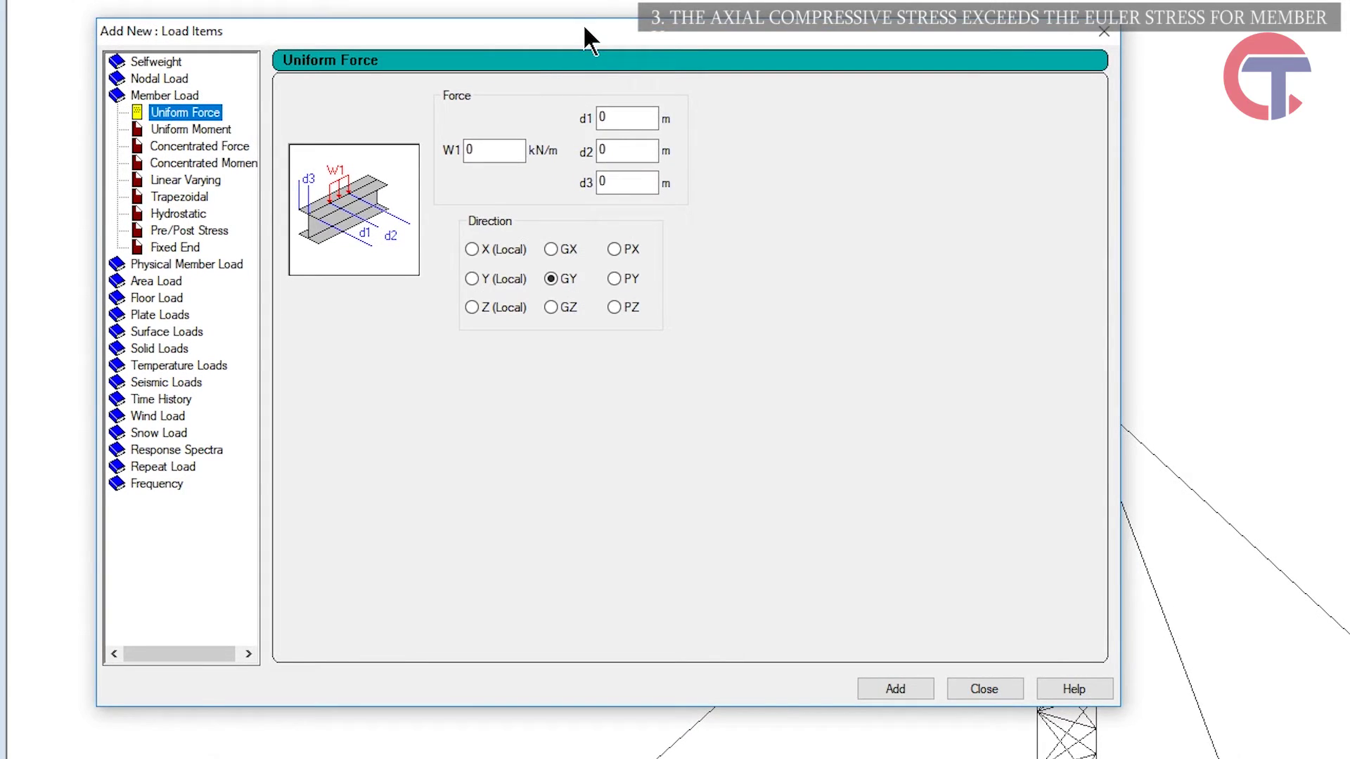
{"action": "left_click_drag", "start_coordinate": [583, 27], "coordinate": [698, 77]}
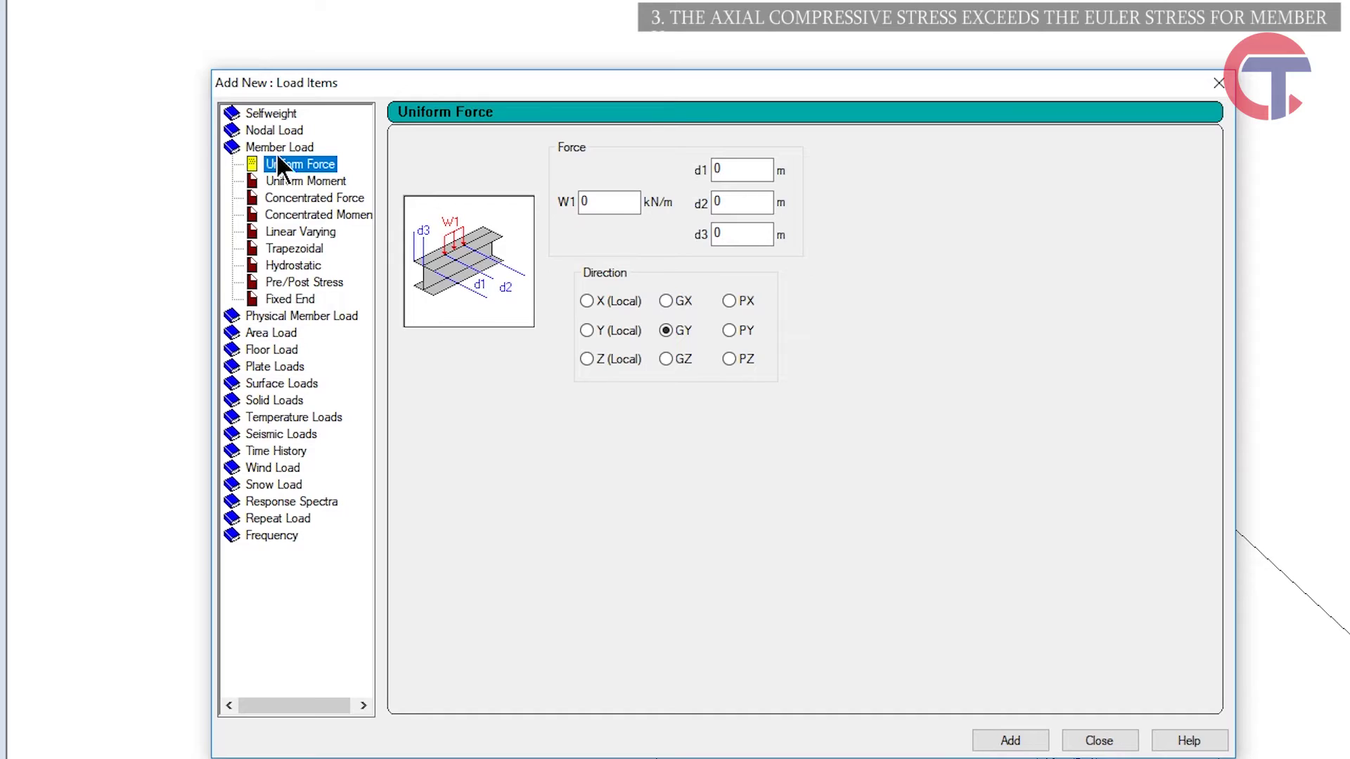
{"action": "left_click", "coordinate": [275, 129]}
{"action": "key", "text": "Tab"}
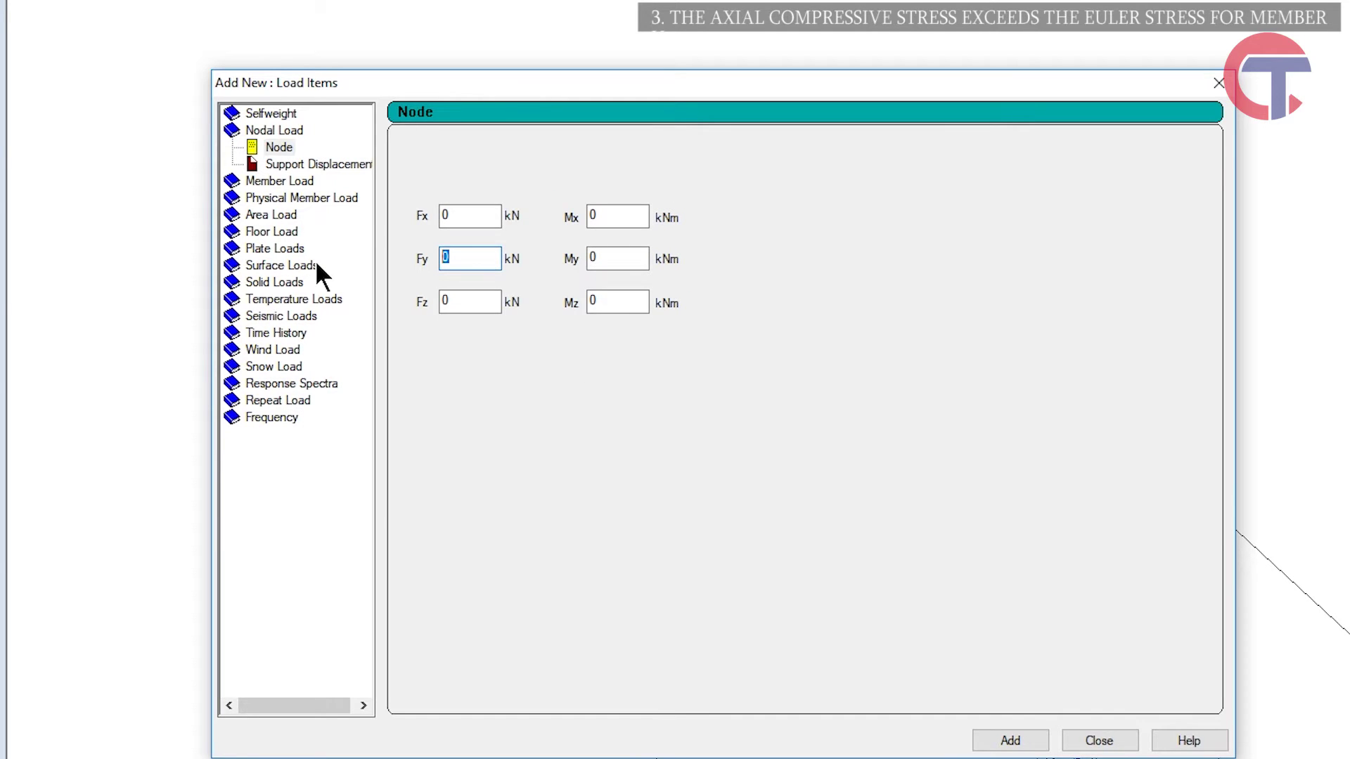
{"action": "type", "text": "4"}
{"action": "type", "text": "-1"}
{"action": "left_click", "coordinate": [1012, 742]}
{"action": "left_click", "coordinate": [1094, 741]}
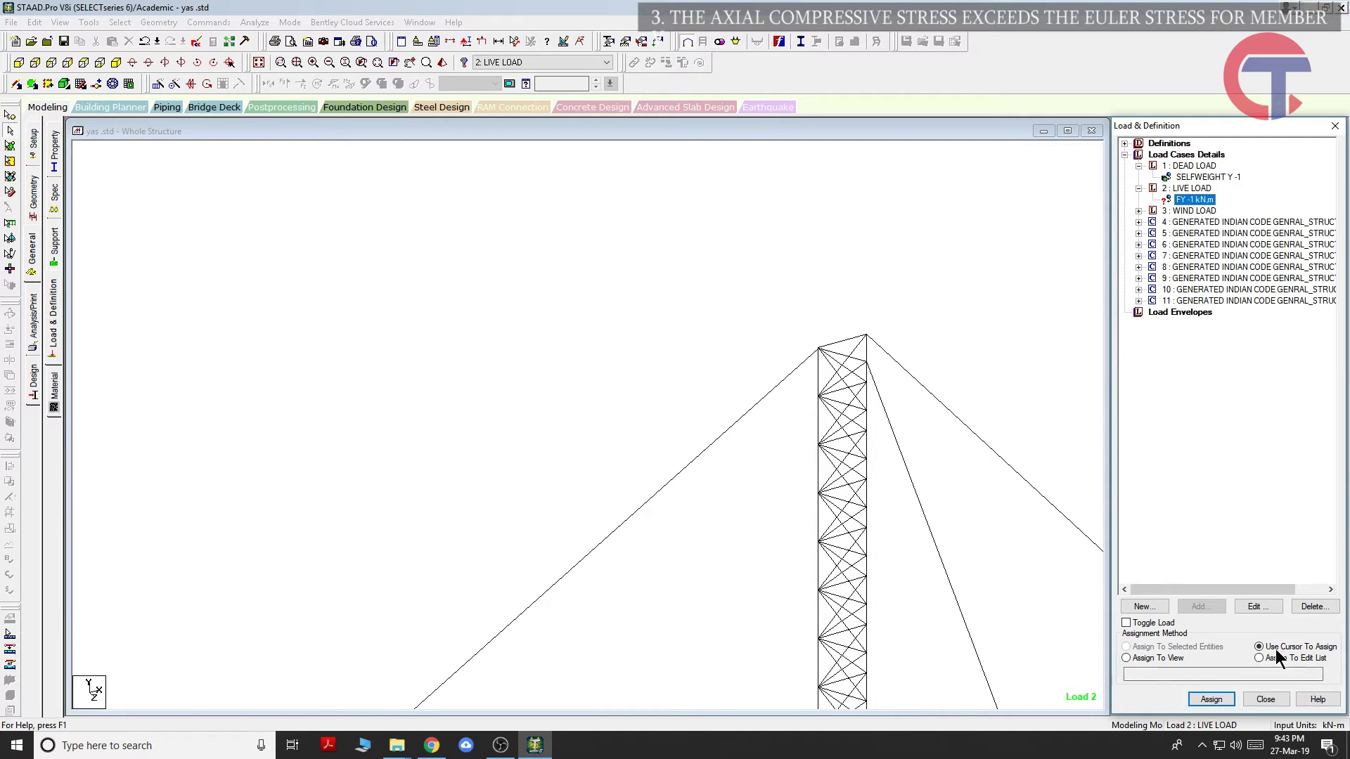
Assign the new nodal load to the three nodes at the top of the tower.
{"action": "left_click", "coordinate": [1211, 699]}
{"action": "scroll", "coordinate": [886, 434], "scroll_direction": "down", "scroll_amount": 3}
{"action": "scroll", "coordinate": [809, 428], "scroll_direction": "up", "scroll_amount": 3}
{"action": "left_click", "coordinate": [782, 416]}
{"action": "left_click", "coordinate": [832, 404]}
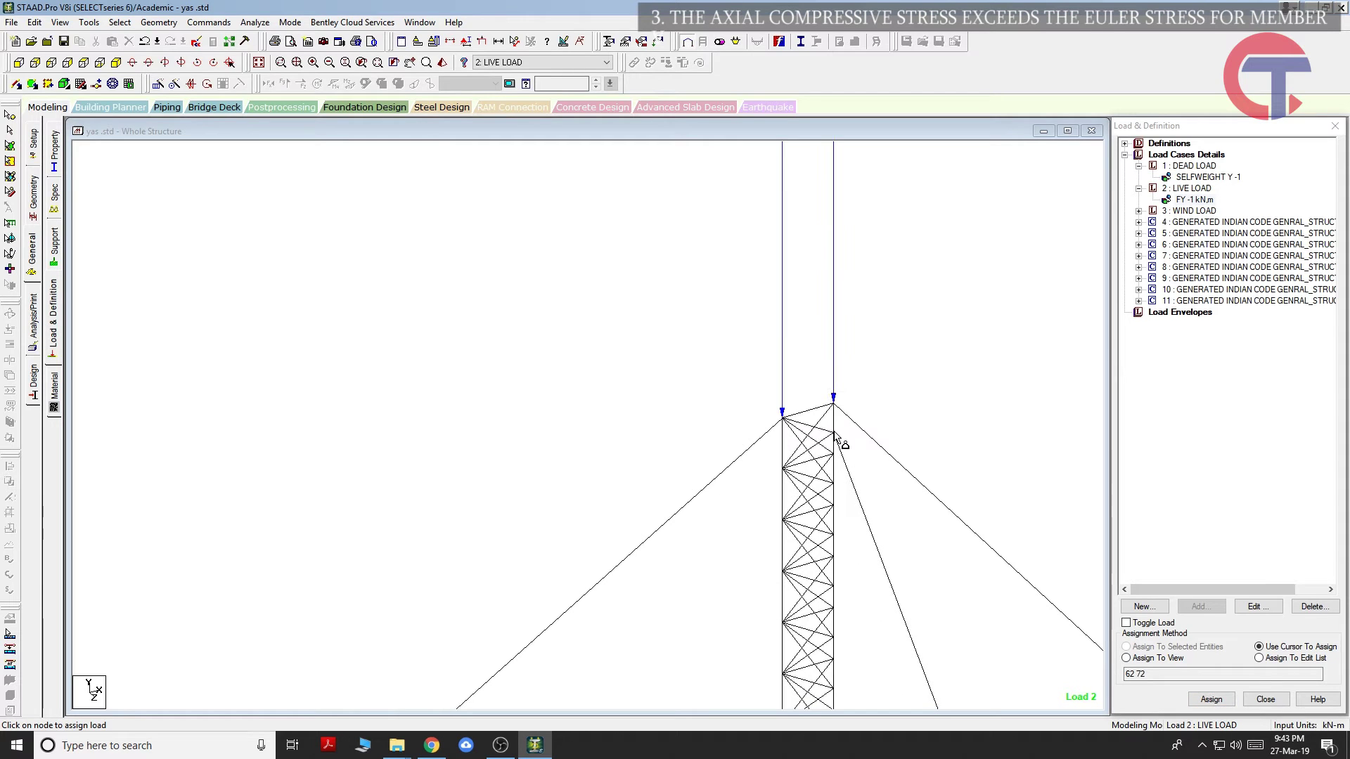
{"action": "left_click", "coordinate": [834, 432]}
{"action": "middle_click_drag", "start_coordinate": [956, 357], "coordinate": [837, 401]}
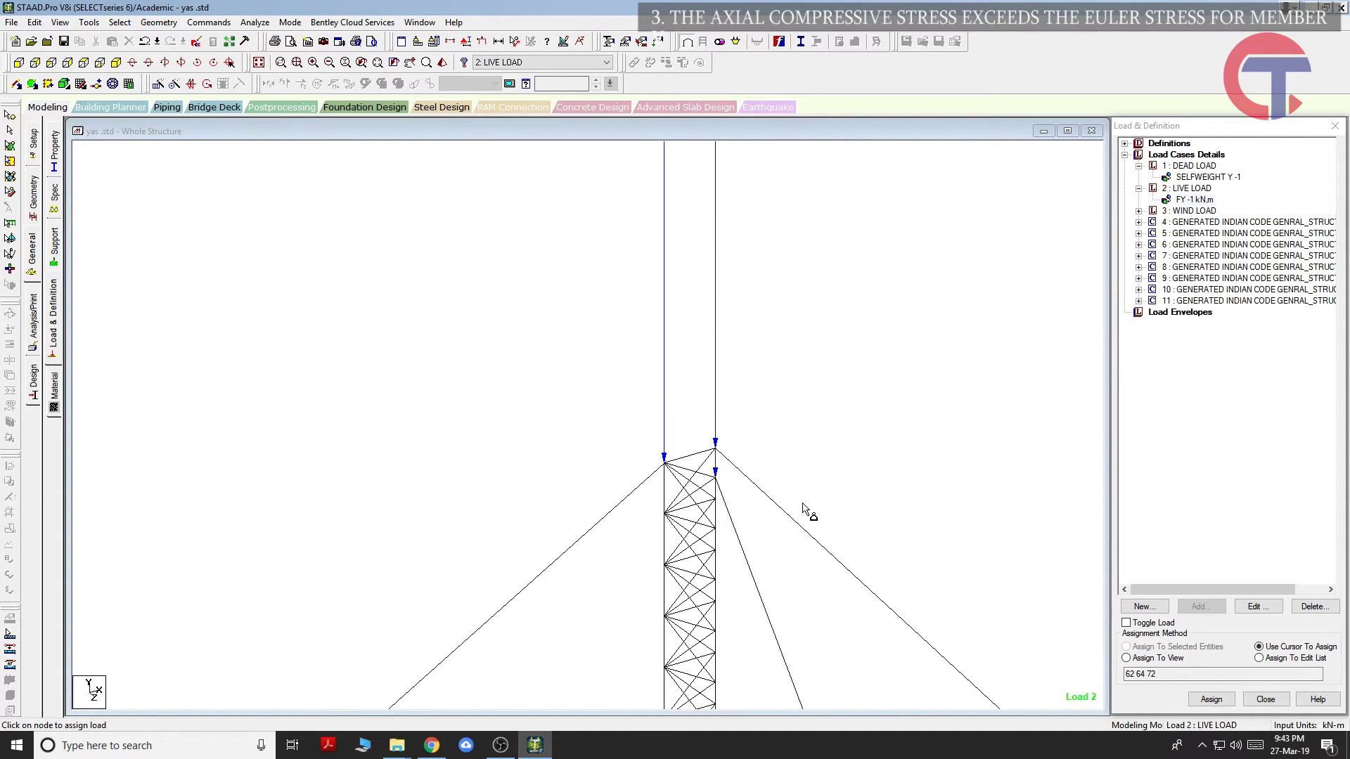
{"action": "middle_click_drag", "start_coordinate": [921, 413], "coordinate": [838, 365]}
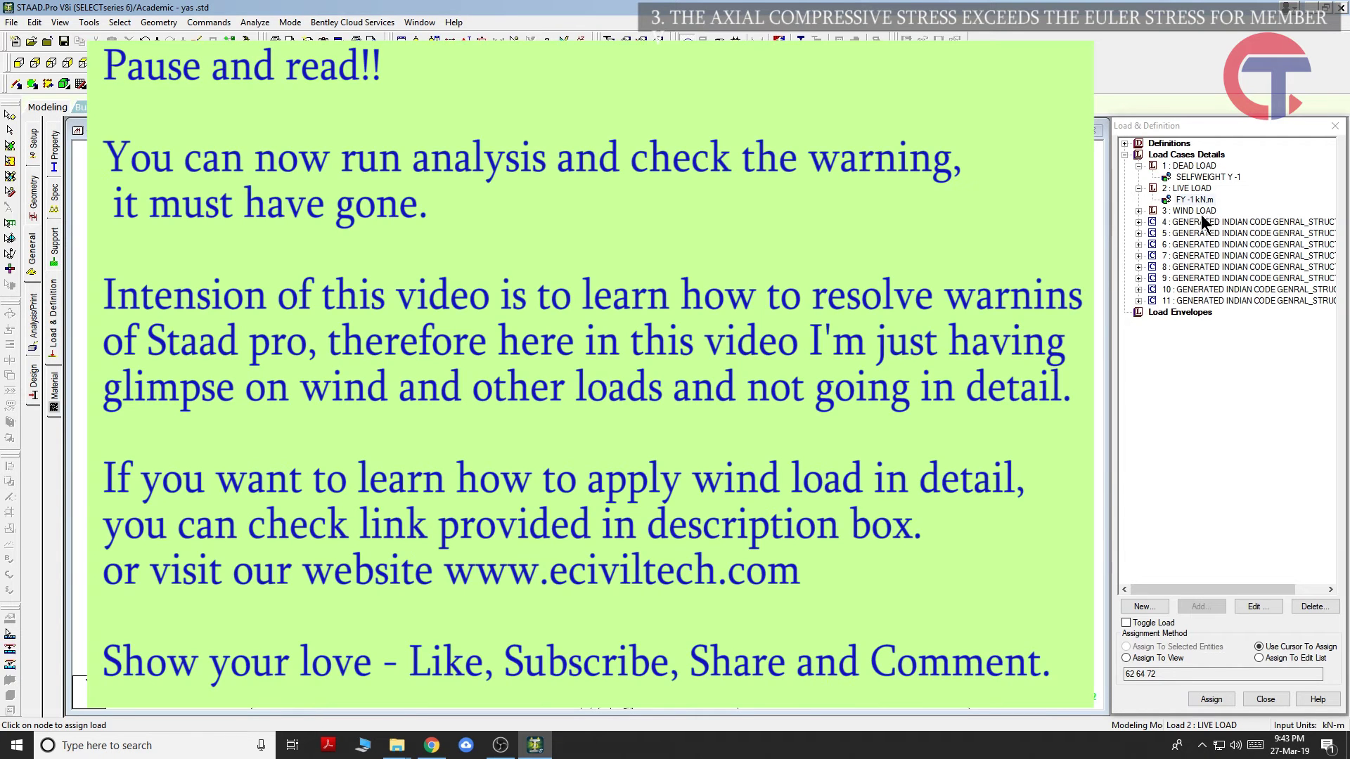
Examine the WIND LOAD case items, displaying the X-direction wind load on the structure.
{"action": "left_click", "coordinate": [1139, 211]}
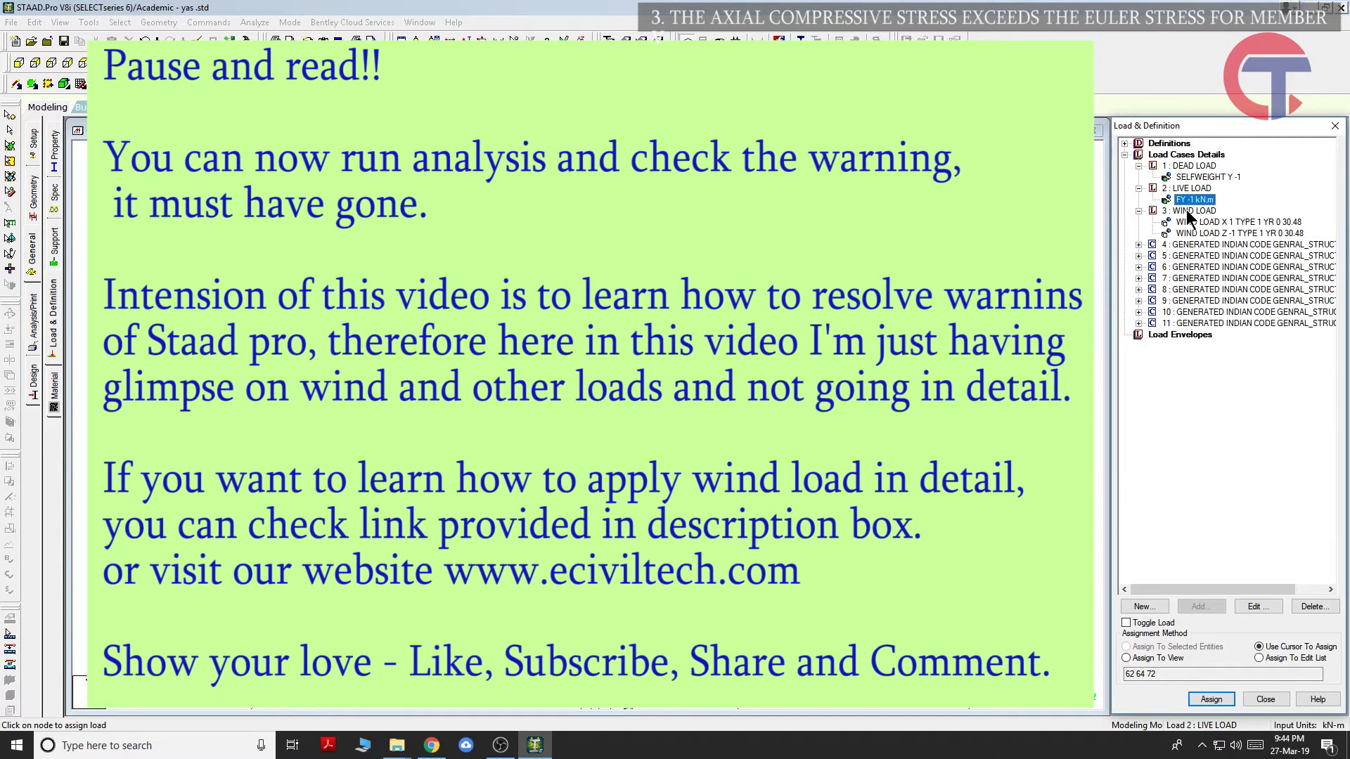
{"action": "left_click", "coordinate": [1214, 223]}
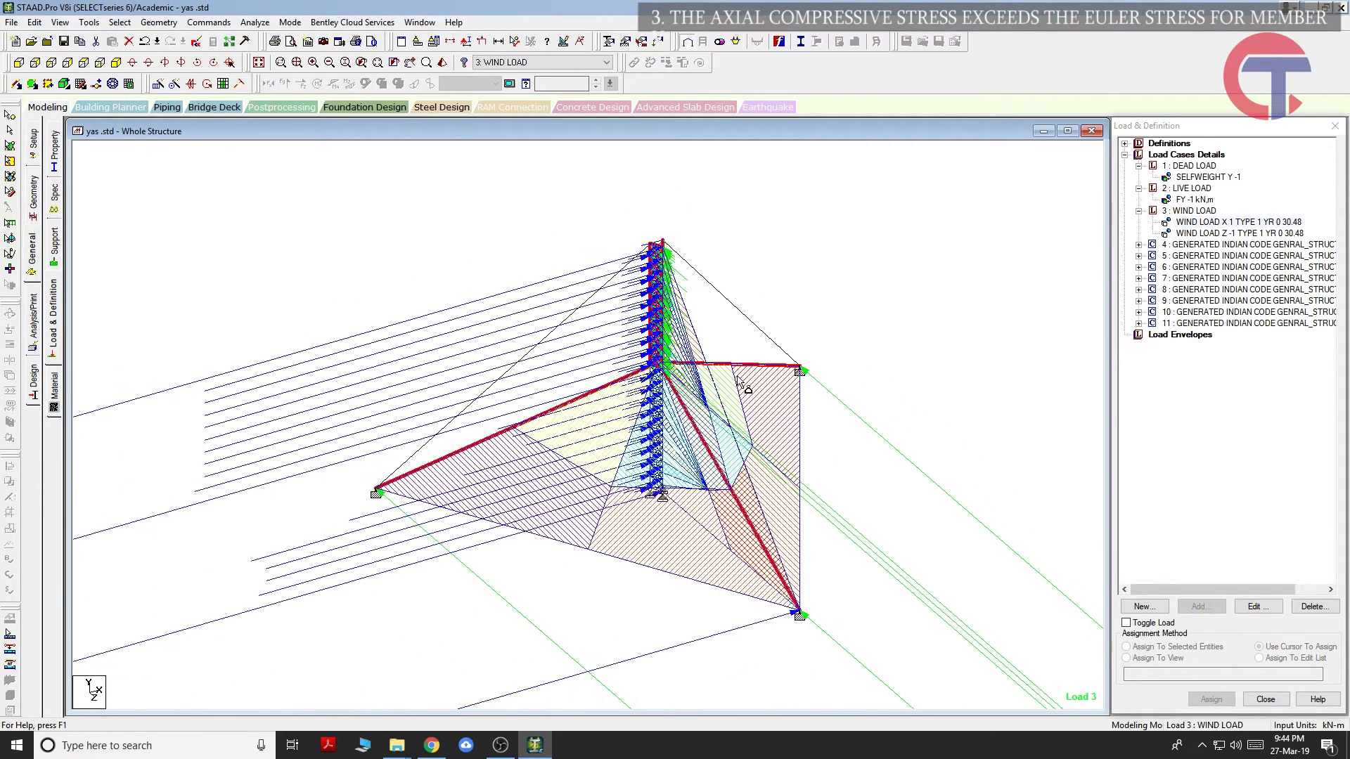
Display the Z-direction wind load of the WIND LOAD case on the structure and examine its extent.
{"action": "middle_click_drag", "start_coordinate": [737, 382], "coordinate": [708, 410]}
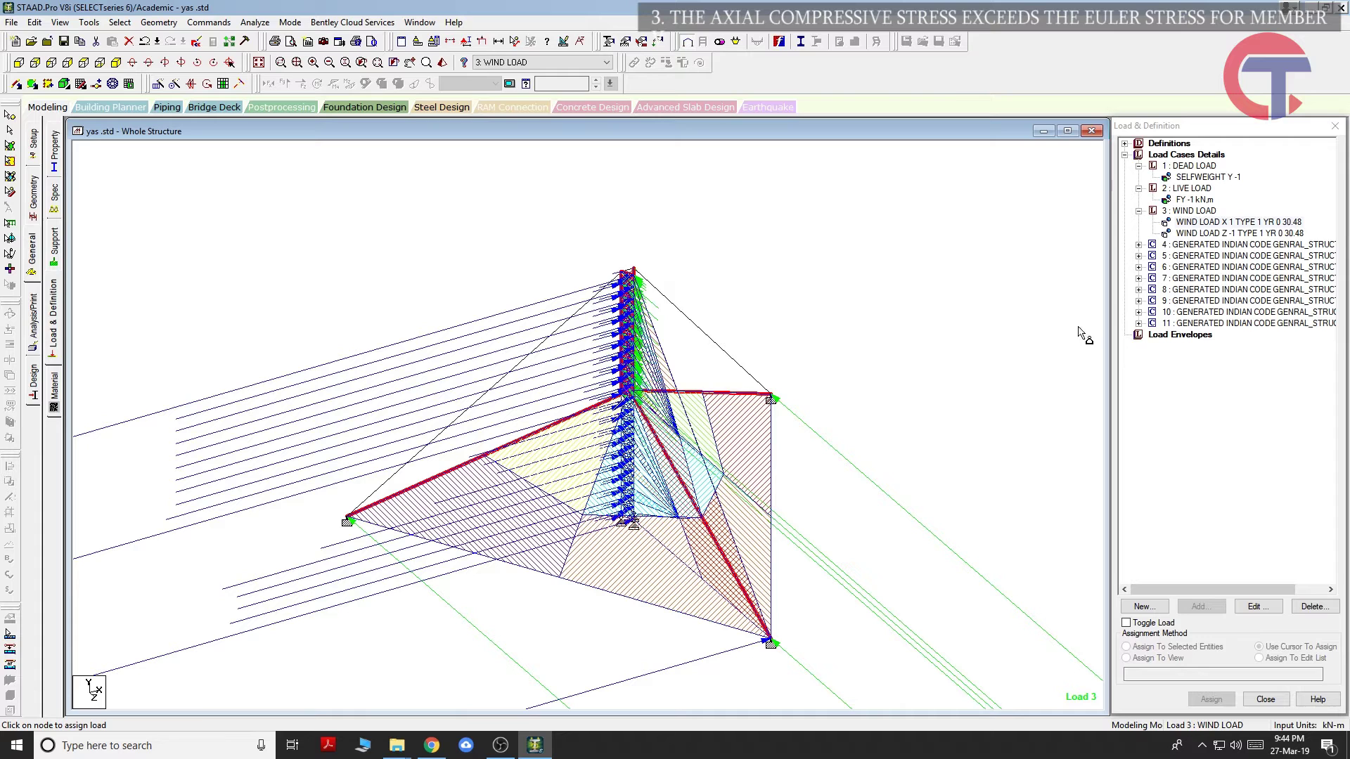
{"action": "left_click", "coordinate": [1237, 234]}
{"action": "scroll", "coordinate": [633, 364], "scroll_direction": "down", "scroll_amount": 1}
{"action": "middle_click_drag", "start_coordinate": [632, 364], "coordinate": [379, 407]}
{"action": "scroll", "coordinate": [337, 424], "scroll_direction": "down", "scroll_amount": 2}
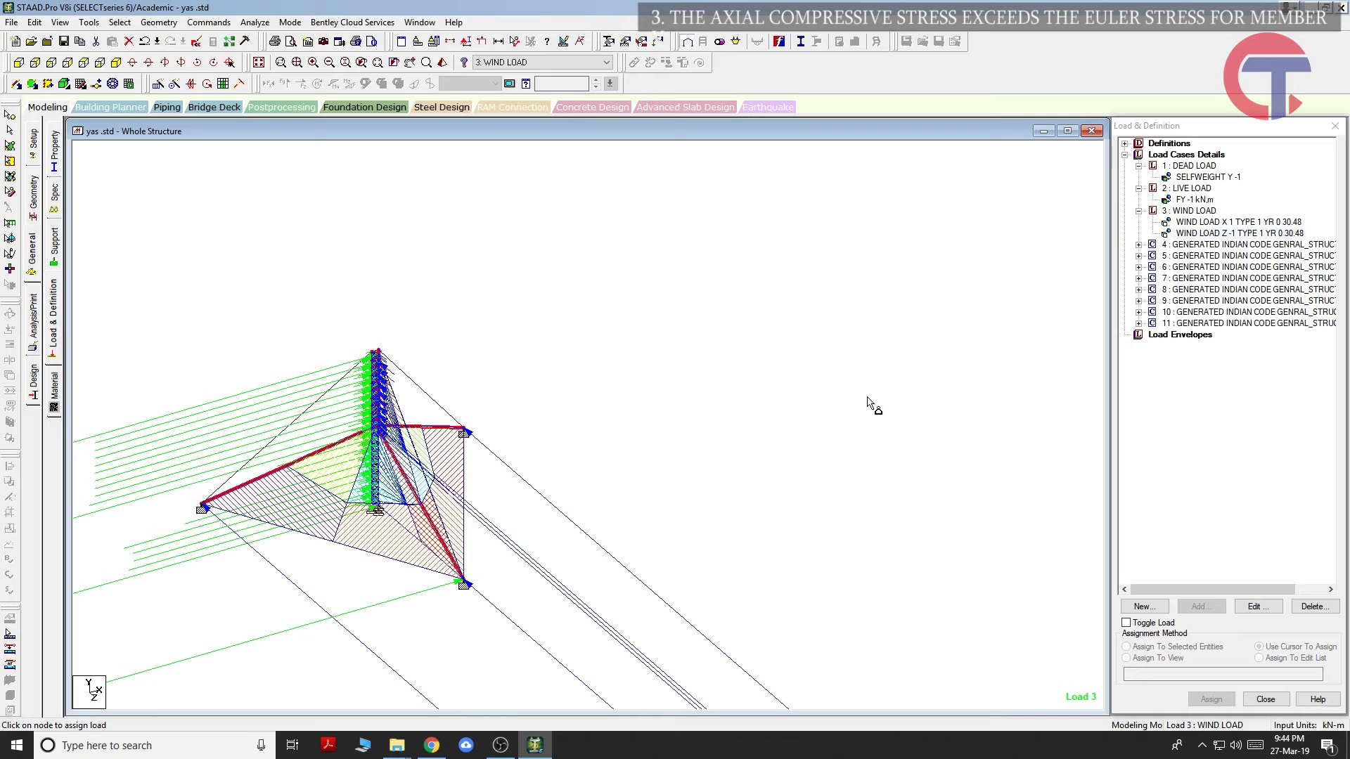
{"action": "middle_click_drag", "start_coordinate": [465, 267], "coordinate": [483, 290]}
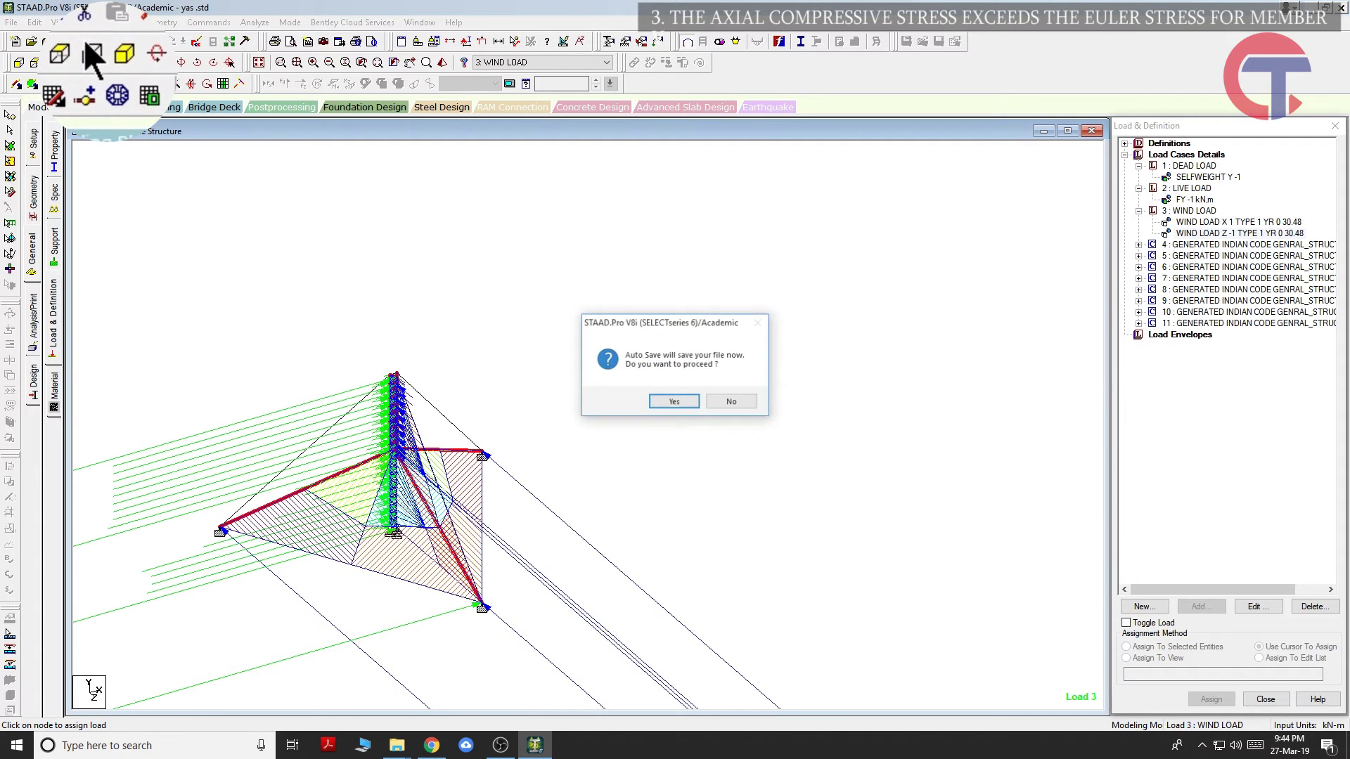
Accept the auto save of the modified structure and show the tower in plan view.
{"action": "left_click", "coordinate": [680, 403]}
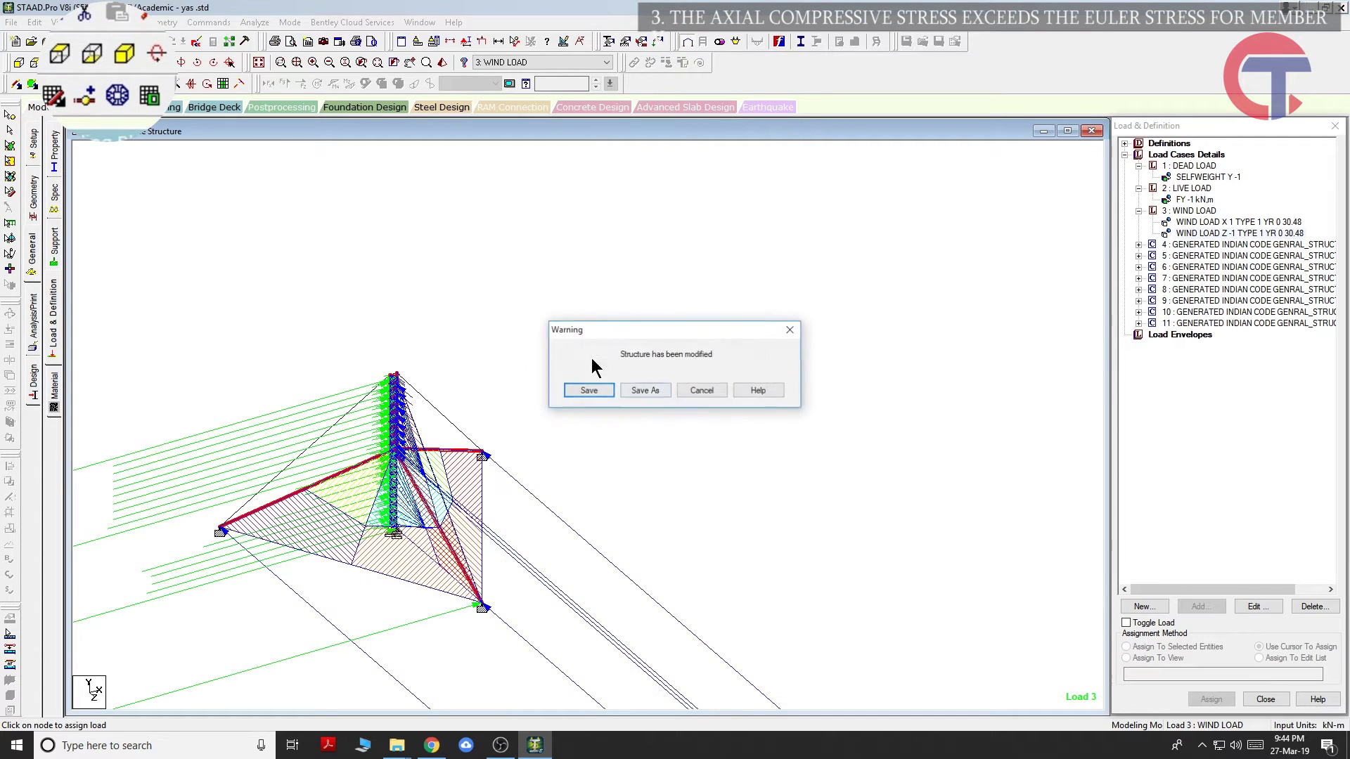
{"action": "left_click", "coordinate": [580, 389]}
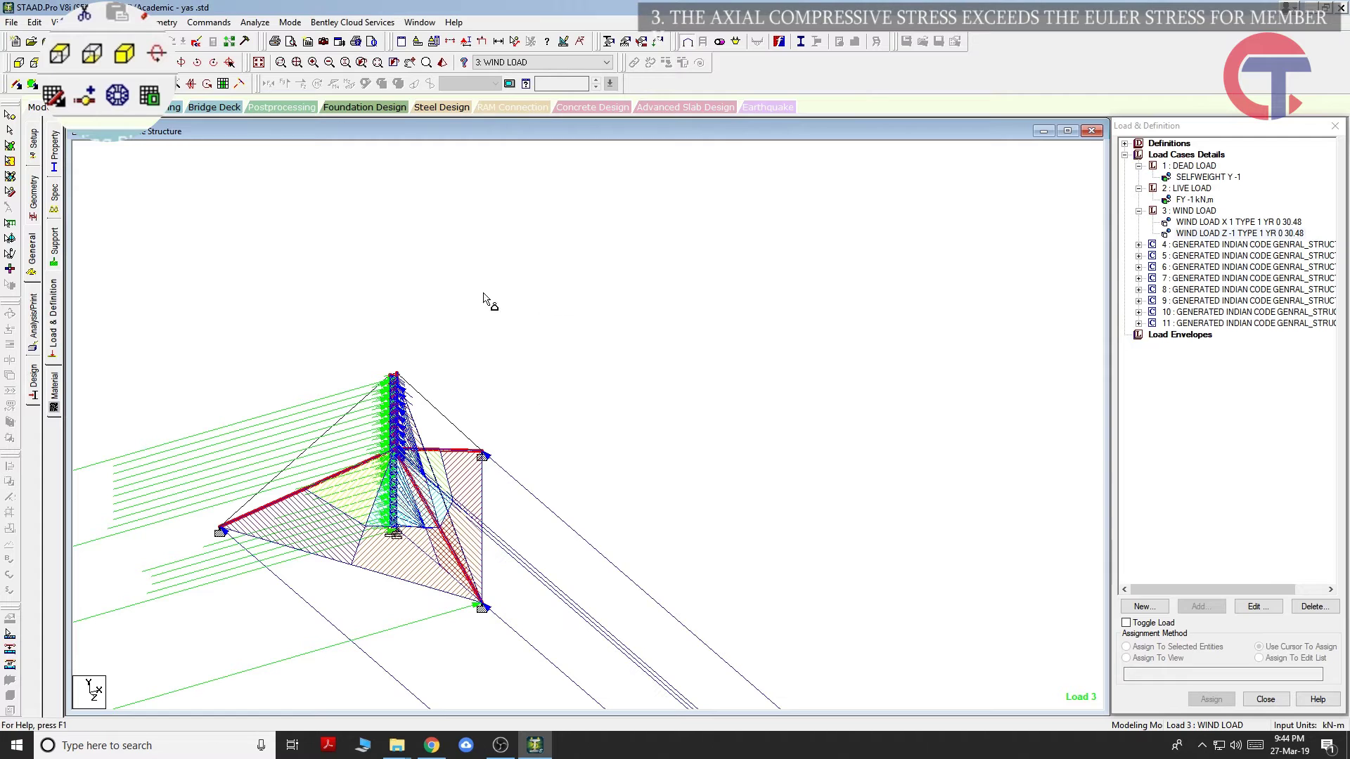
{"action": "left_click", "coordinate": [69, 56]}
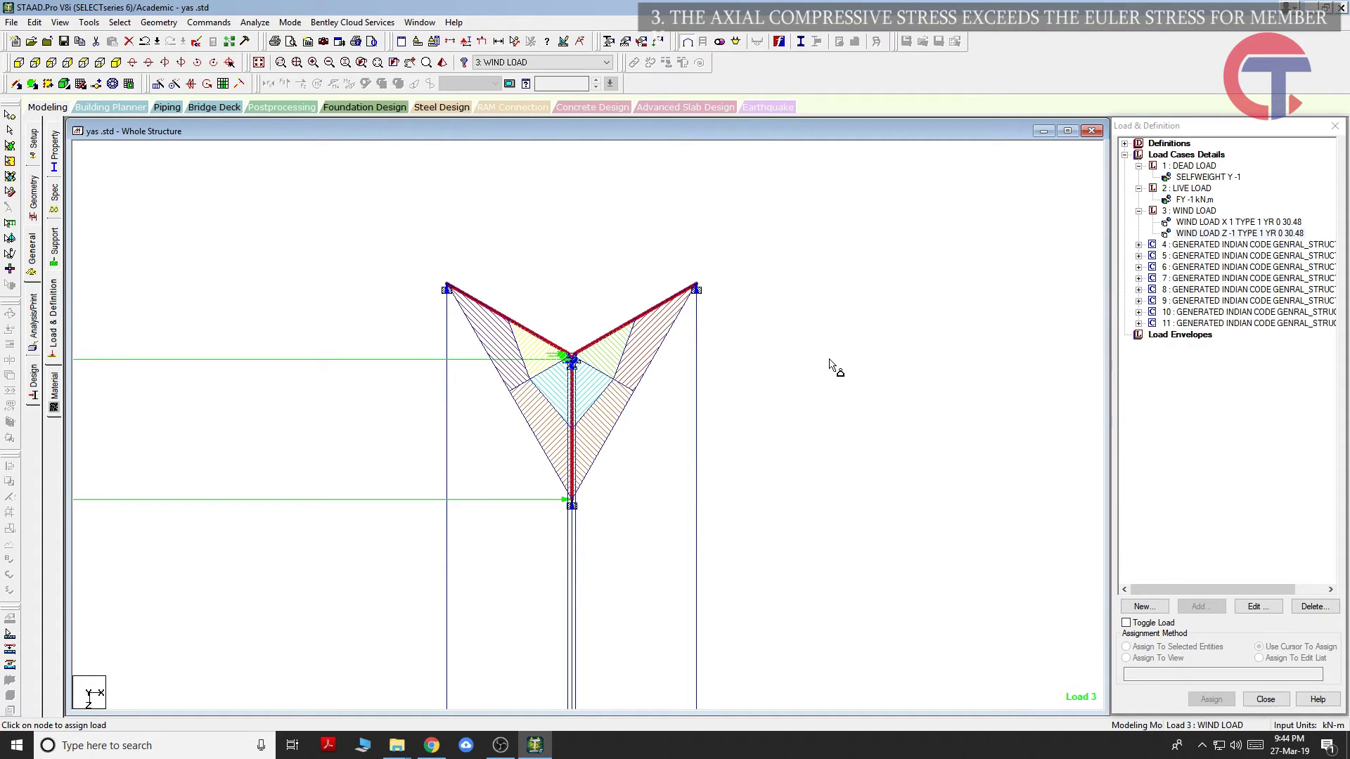
{"action": "middle_click_drag", "start_coordinate": [662, 314], "coordinate": [695, 416]}
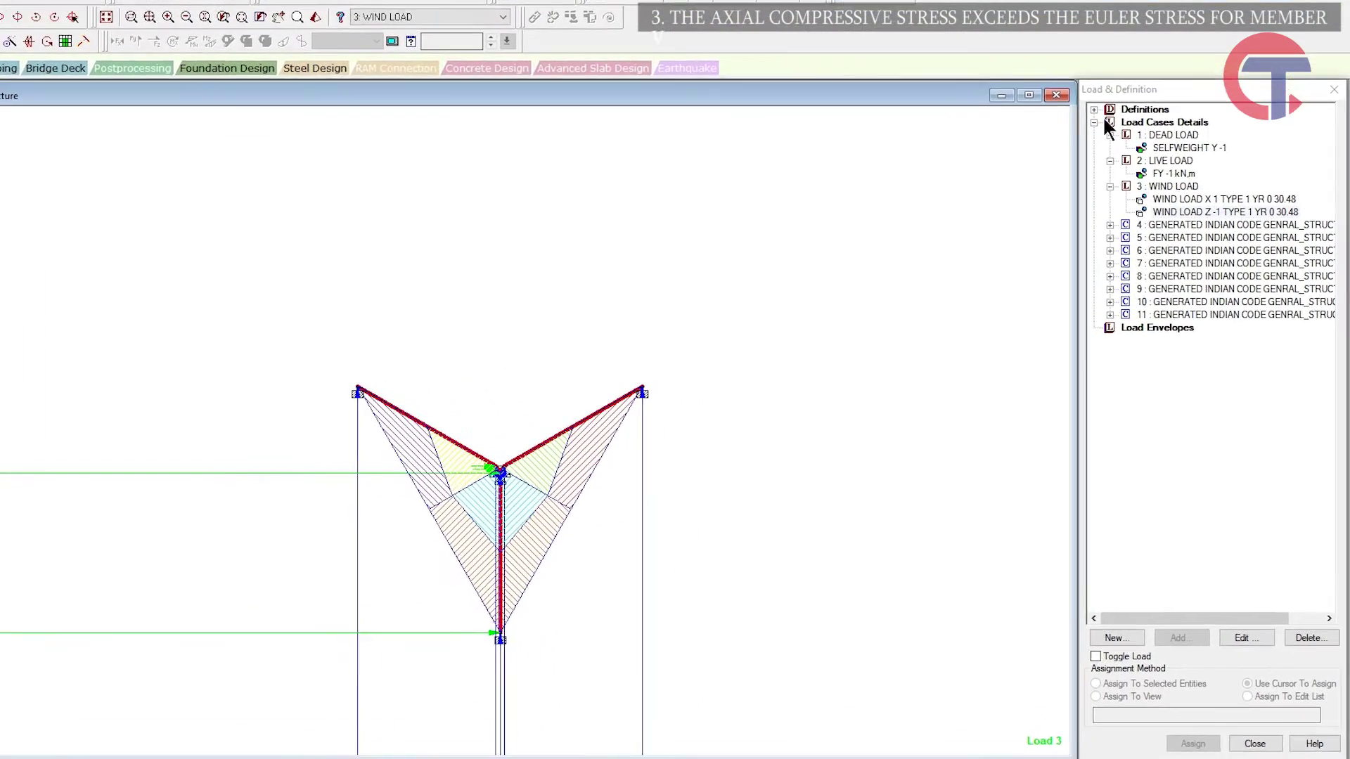
Examine the wind intensity versus height table of the TYPE 1 wind definition, and close it.
{"action": "left_click", "coordinate": [1024, 33]}
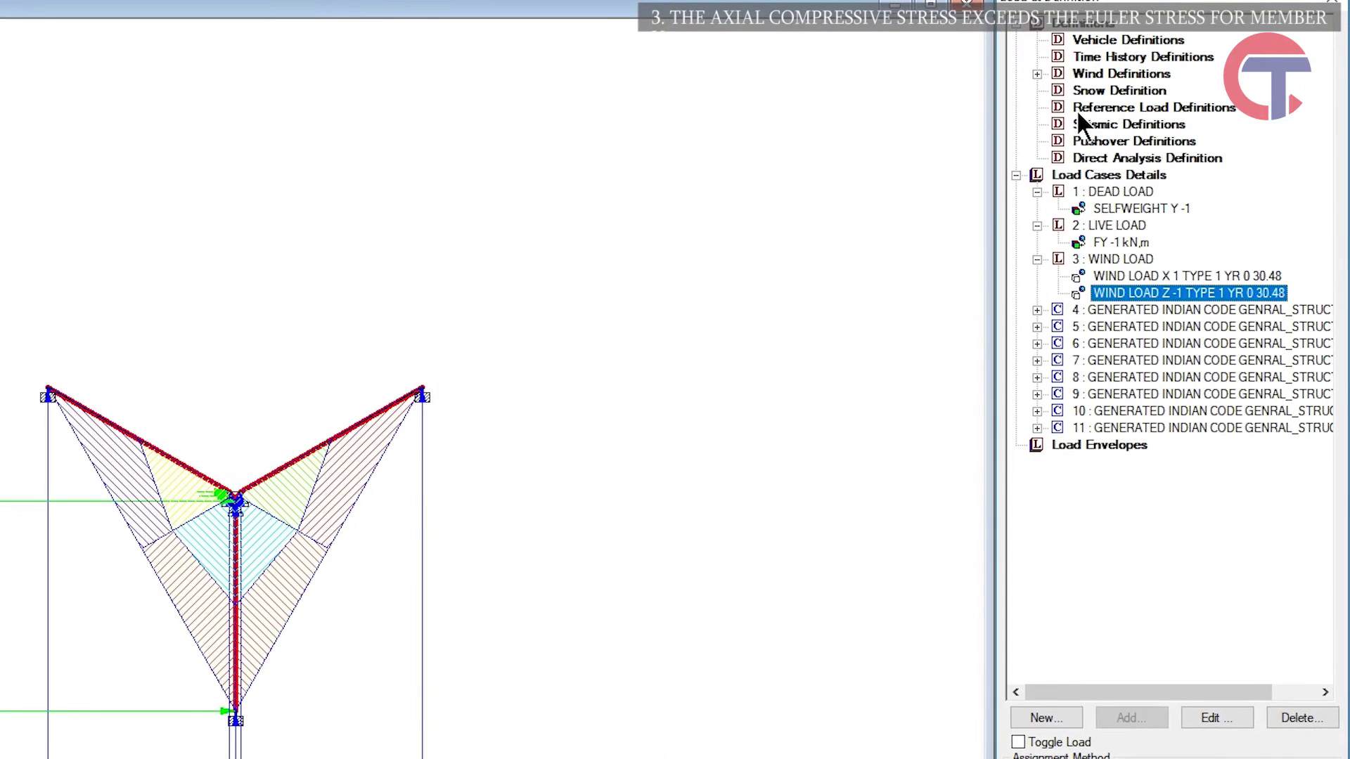
{"action": "left_click", "coordinate": [1036, 74]}
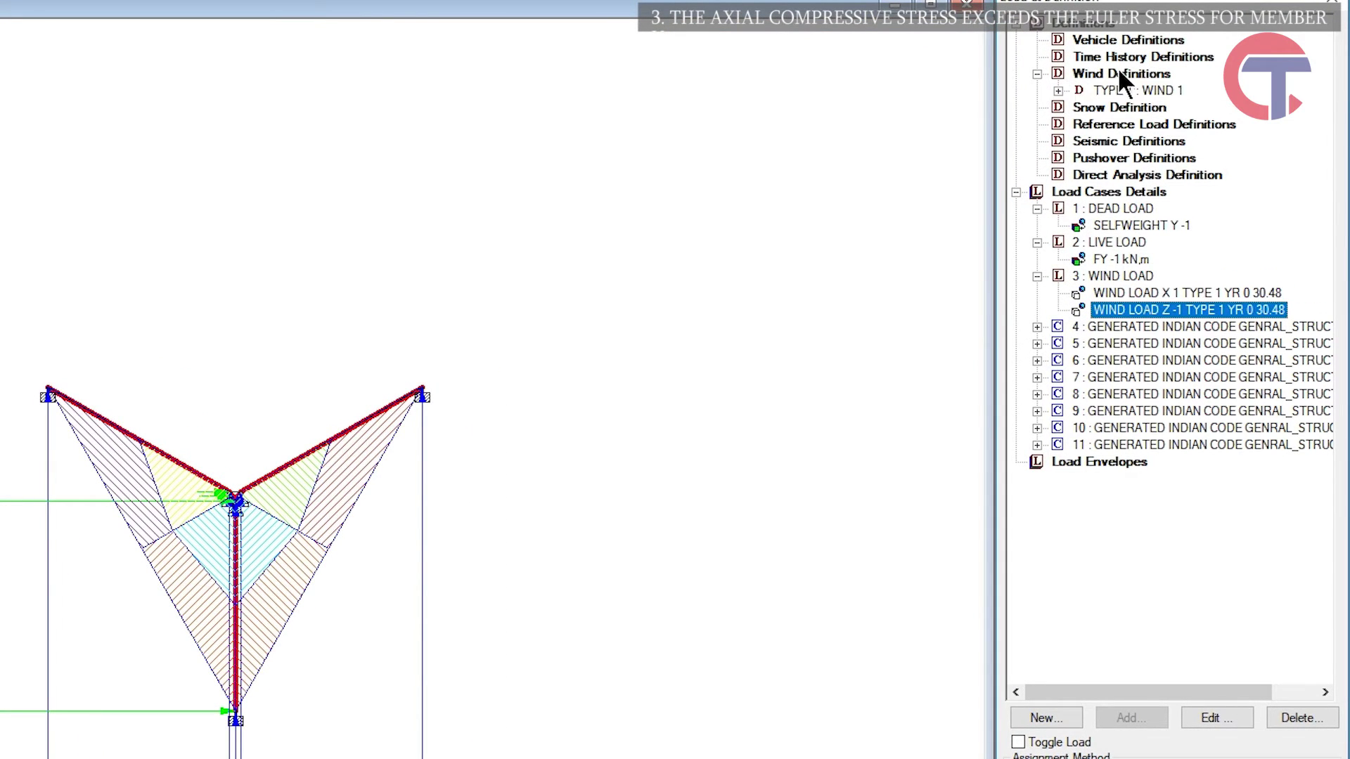
{"action": "left_click", "coordinate": [1058, 91]}
{"action": "double_click", "coordinate": [1144, 105]}
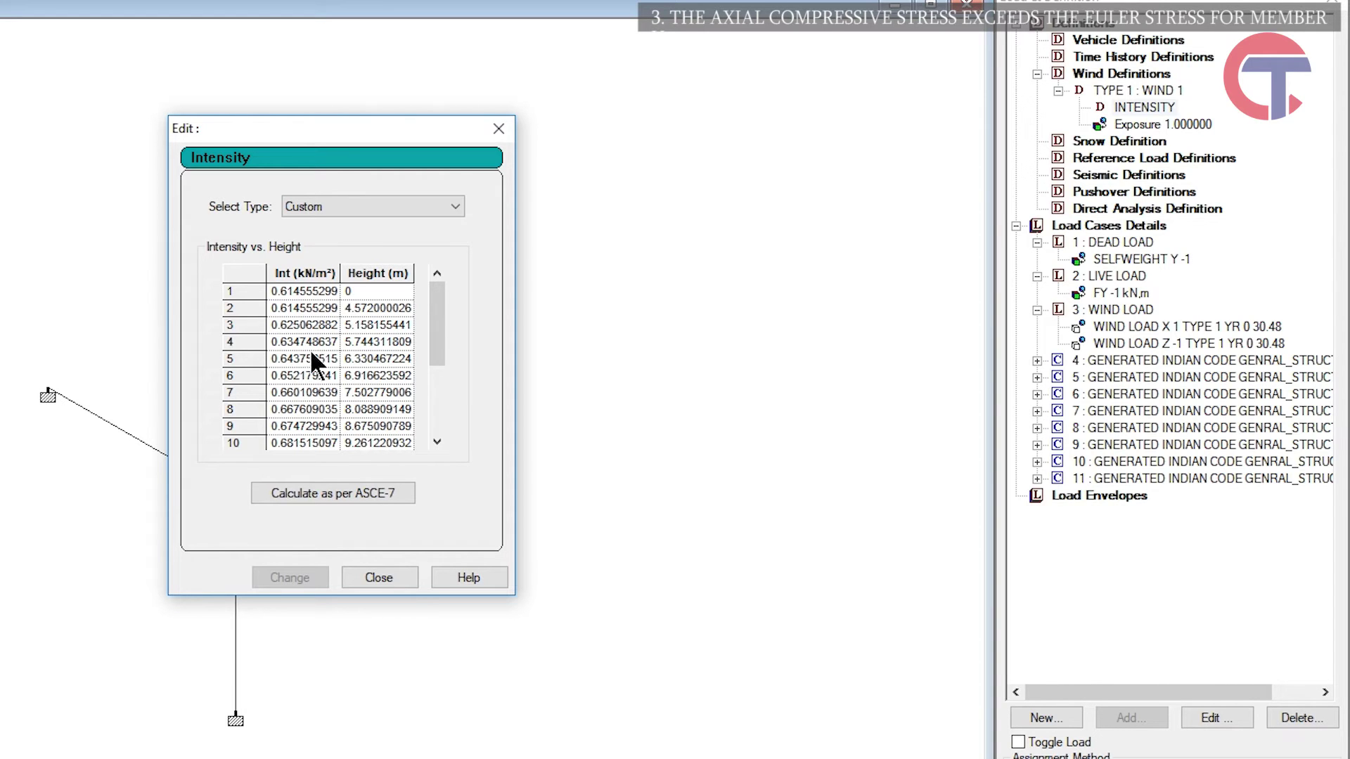
{"action": "left_click", "coordinate": [500, 131]}
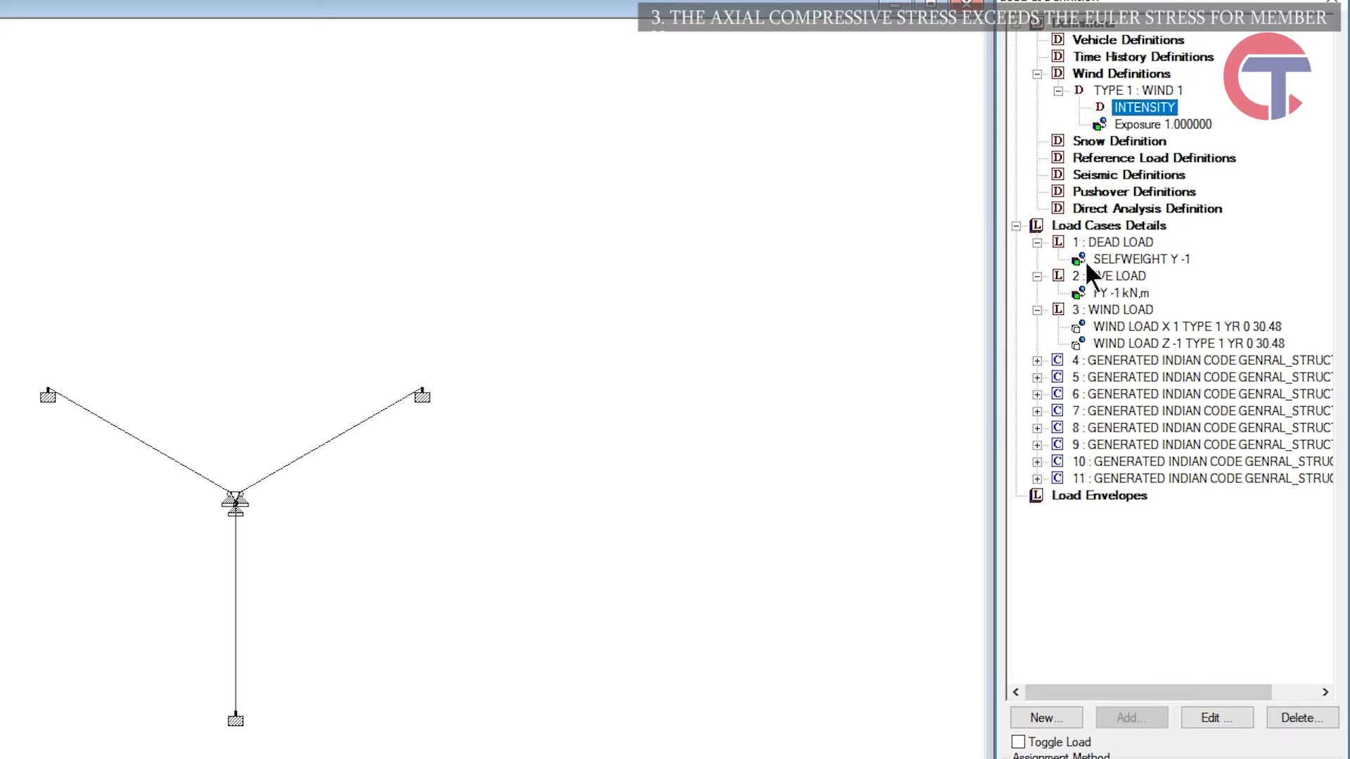
Compare the two wind load items on the structure and delete the Z-direction one with factor -1.
{"action": "left_click", "coordinate": [1127, 327]}
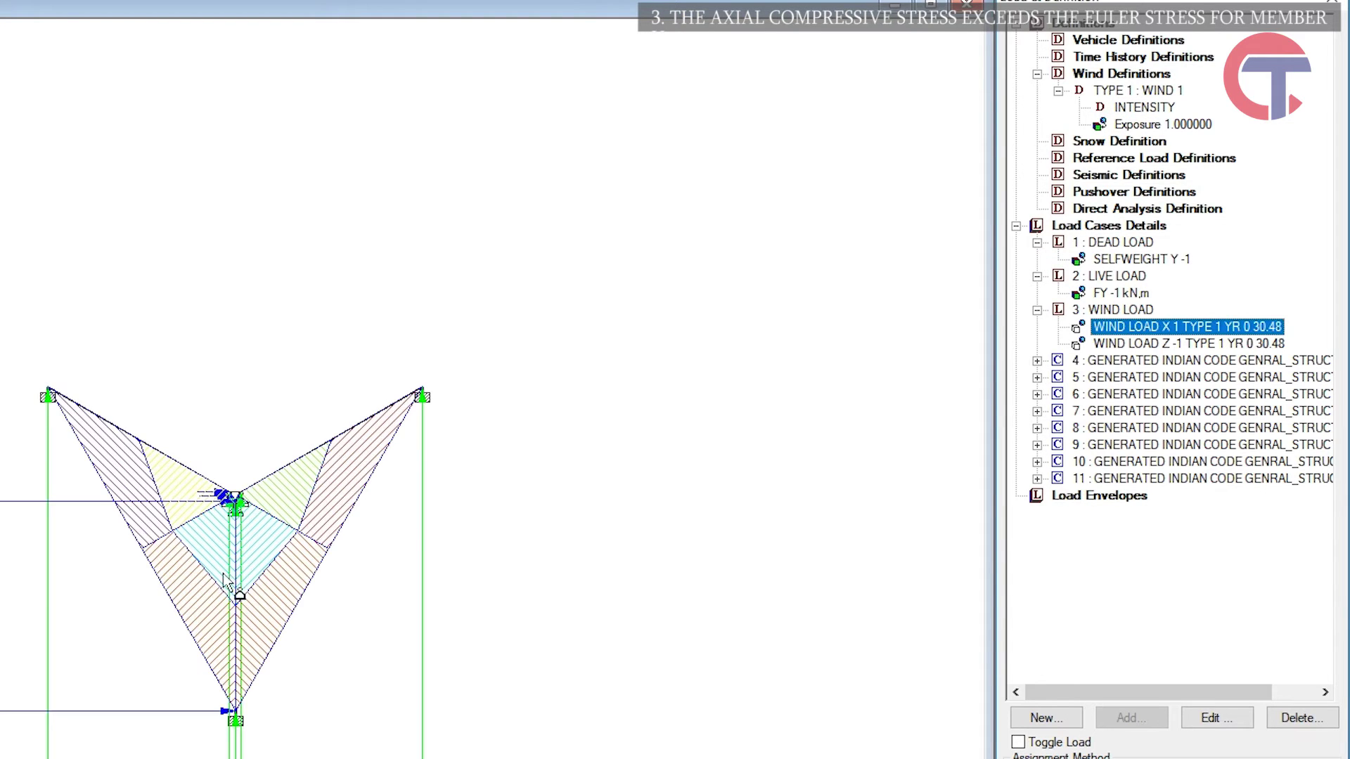
{"action": "left_click", "coordinate": [1100, 344]}
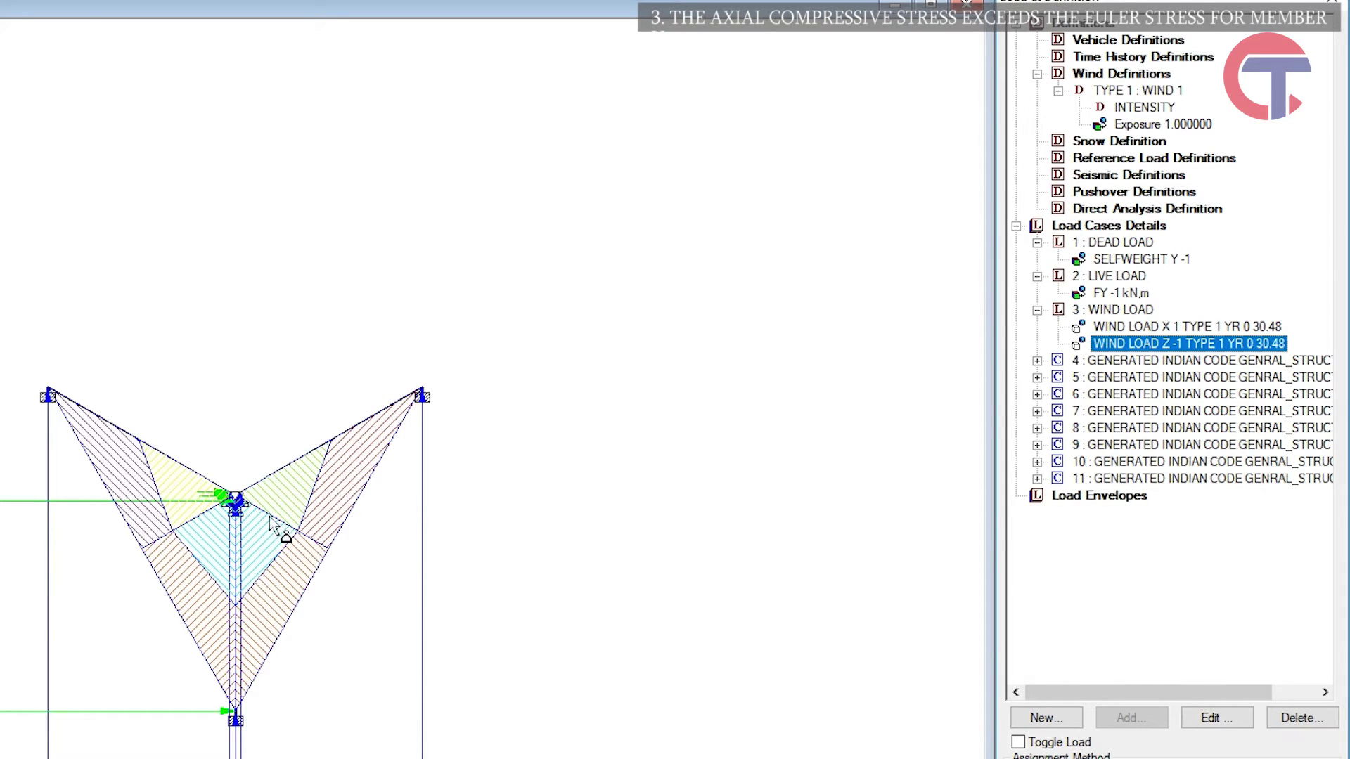
{"action": "middle_click_drag", "start_coordinate": [276, 521], "coordinate": [379, 452]}
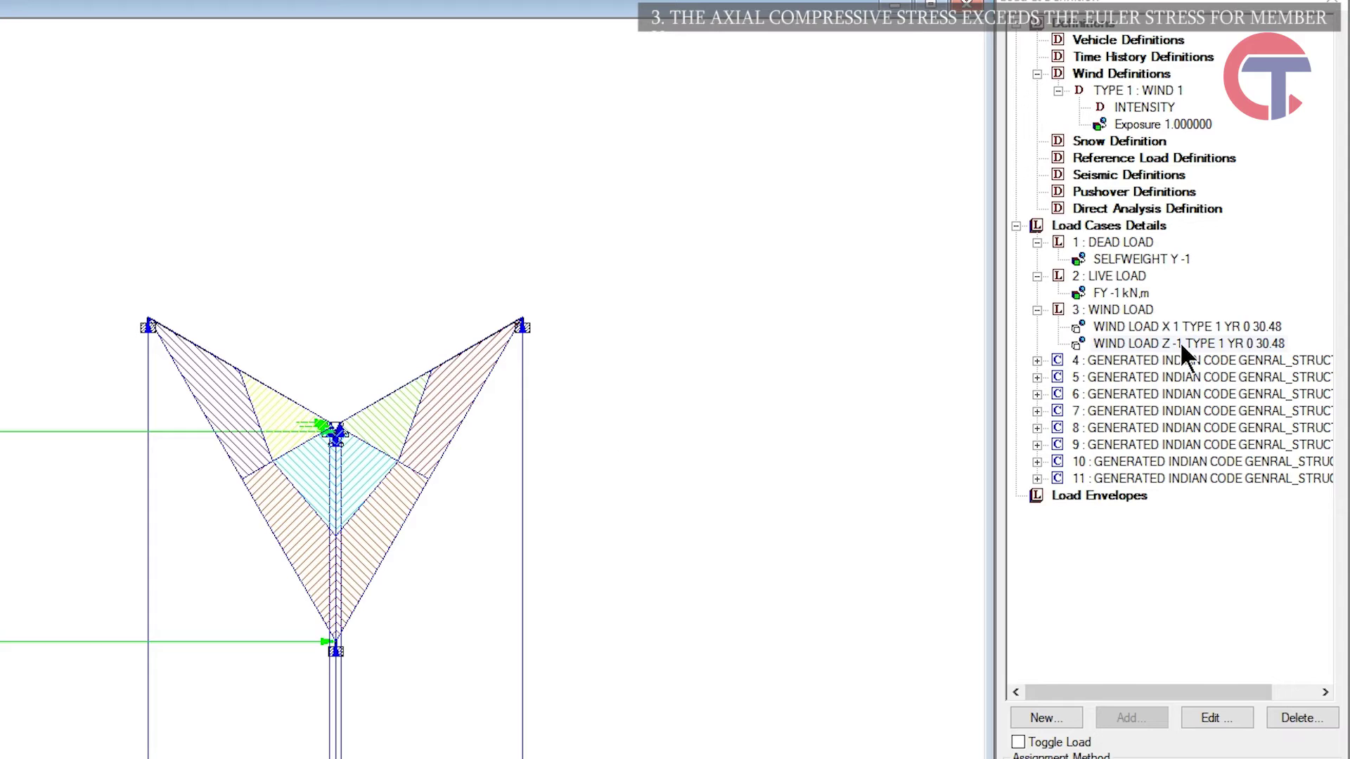
{"action": "left_click", "coordinate": [1199, 326]}
{"action": "left_click", "coordinate": [1203, 341]}
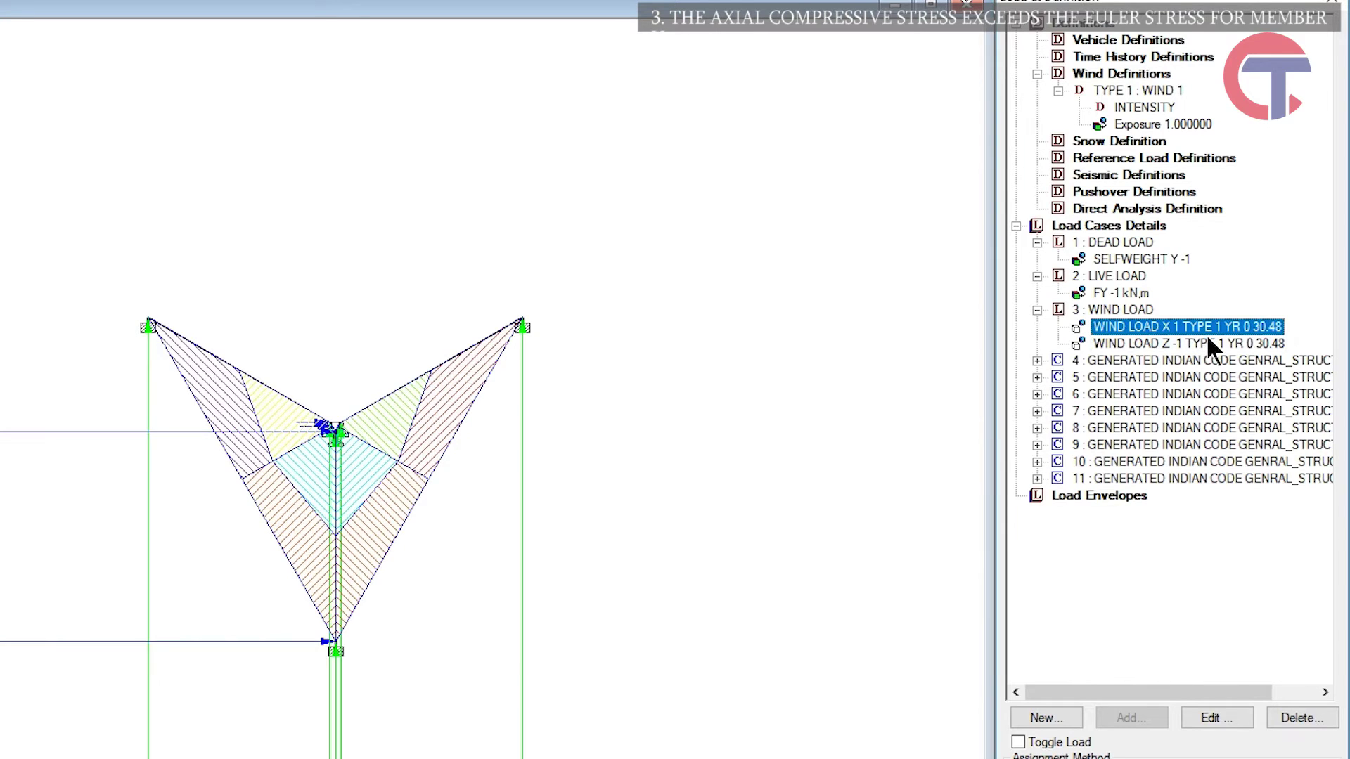
{"action": "key", "text": "Delete"}
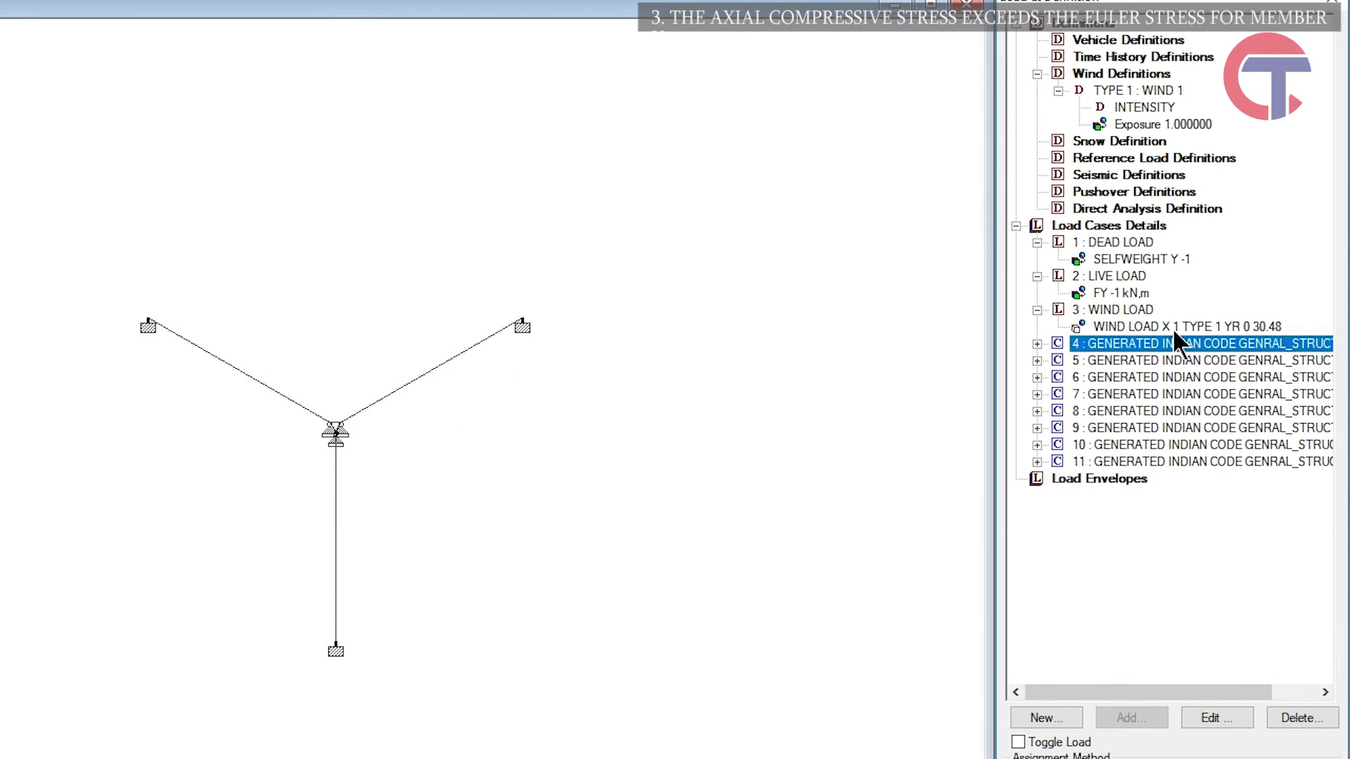
Change the remaining wind load's exposed surface to Z (Windward Face) and inspect the load on the tower.
{"action": "left_click", "coordinate": [1173, 328]}
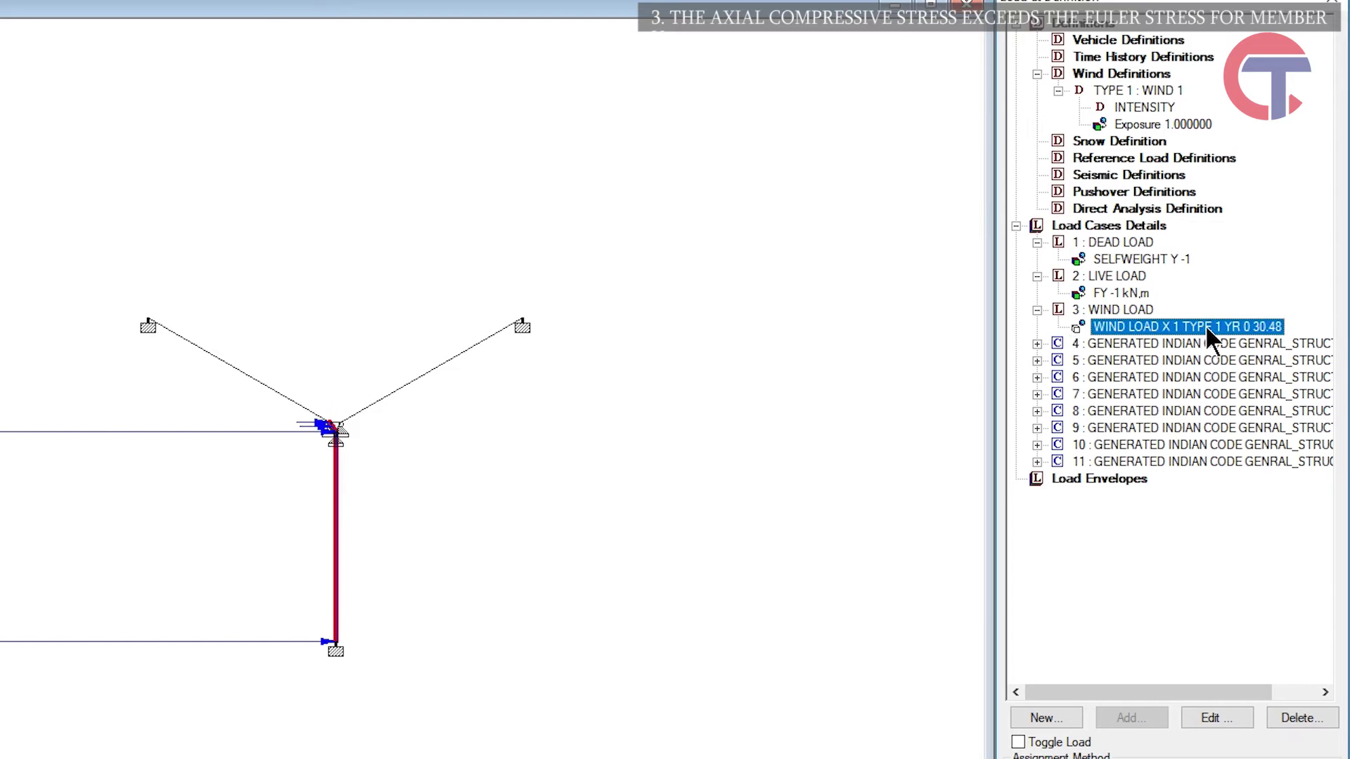
{"action": "double_click", "coordinate": [1205, 325]}
{"action": "left_click_drag", "start_coordinate": [369, 119], "coordinate": [770, 41]}
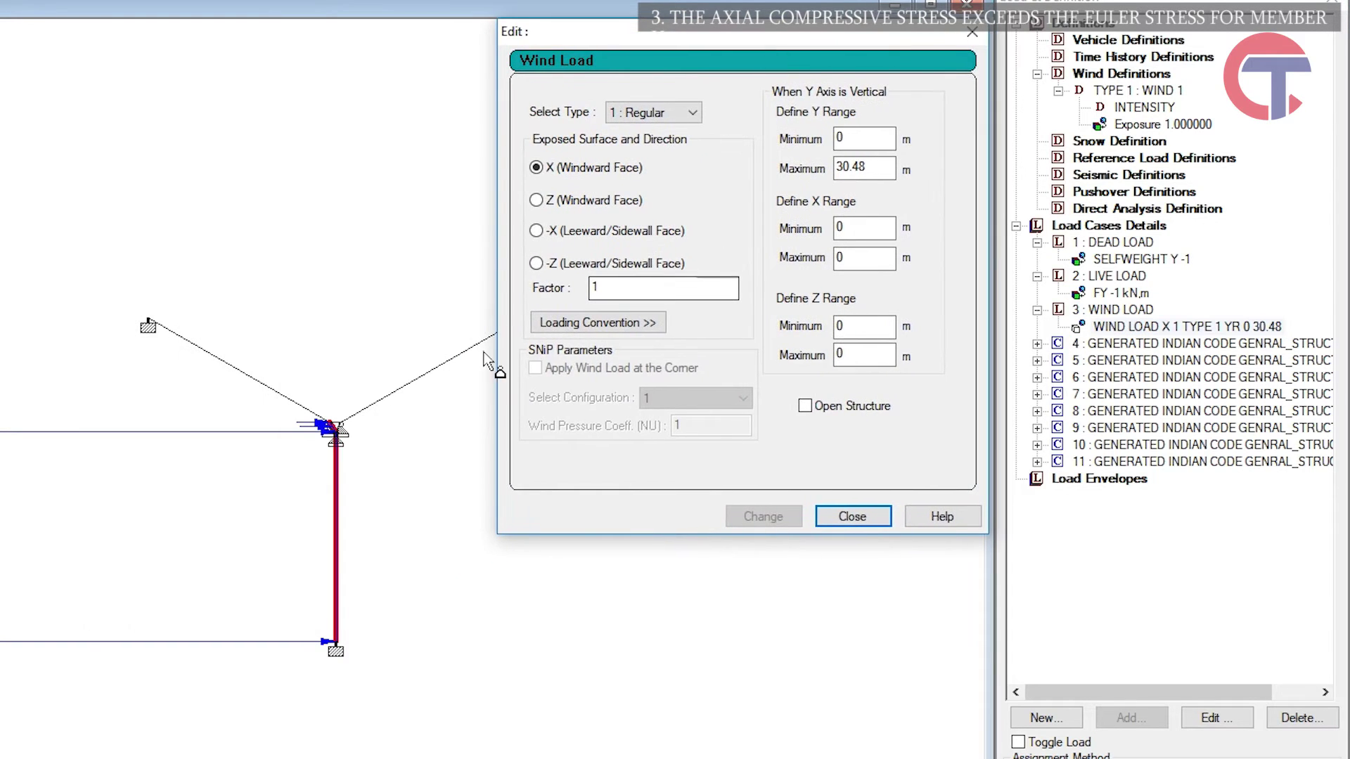
{"action": "left_click", "coordinate": [555, 194]}
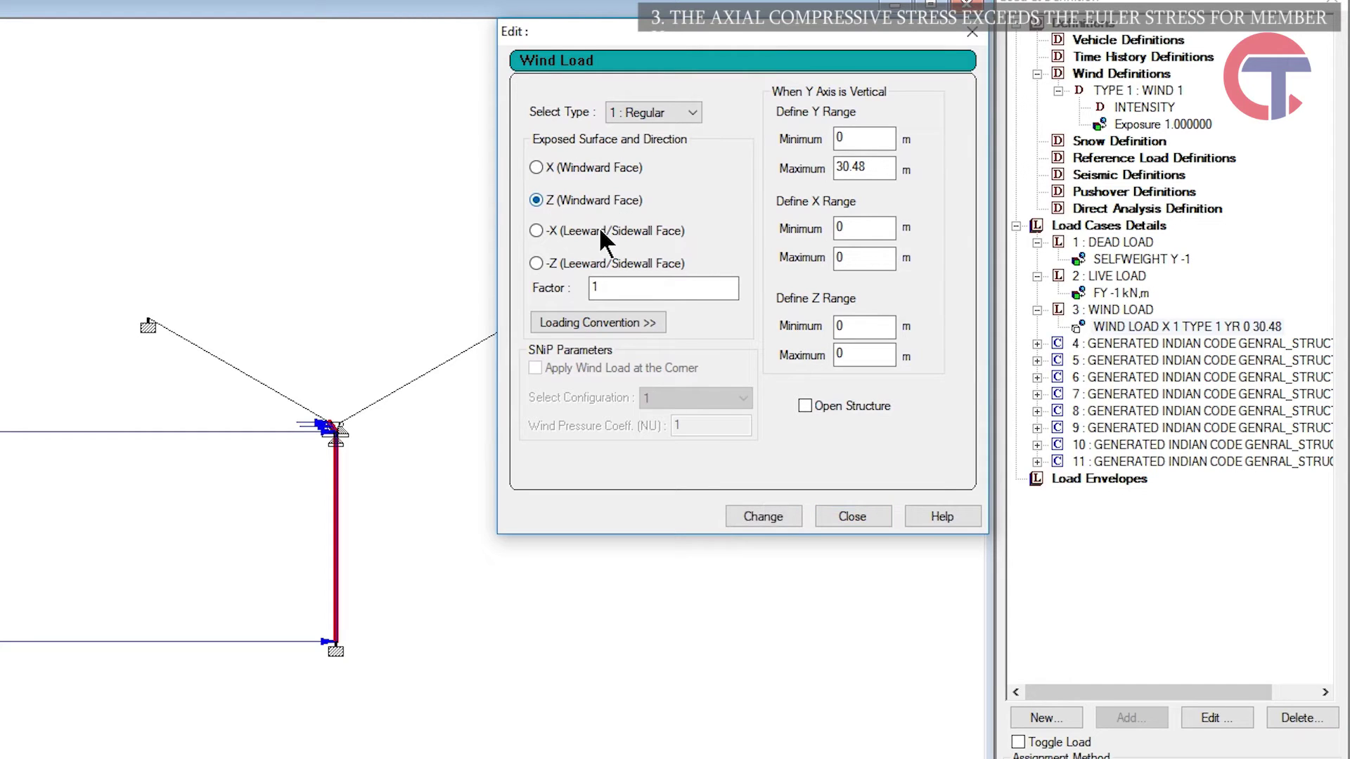
{"action": "left_click", "coordinate": [768, 516]}
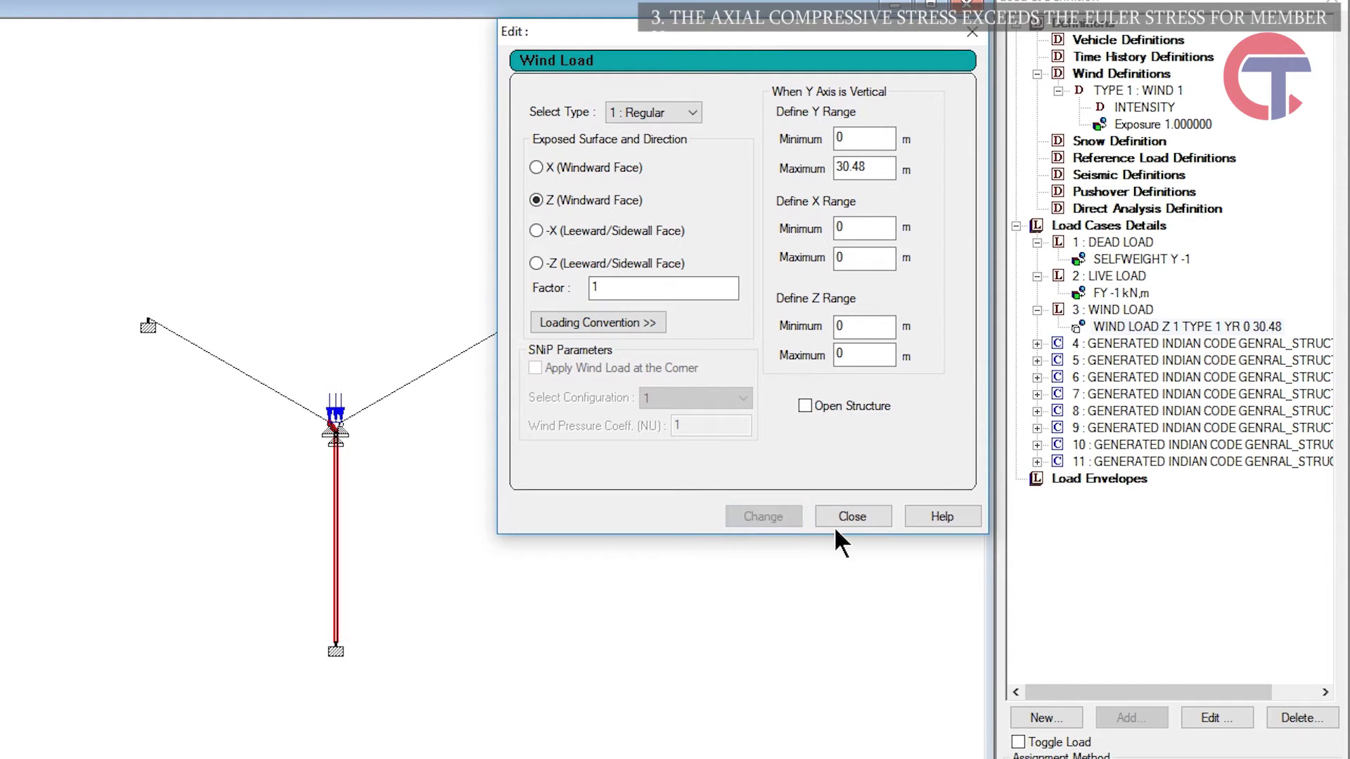
{"action": "scroll", "coordinate": [366, 490], "scroll_direction": "up", "scroll_amount": 5}
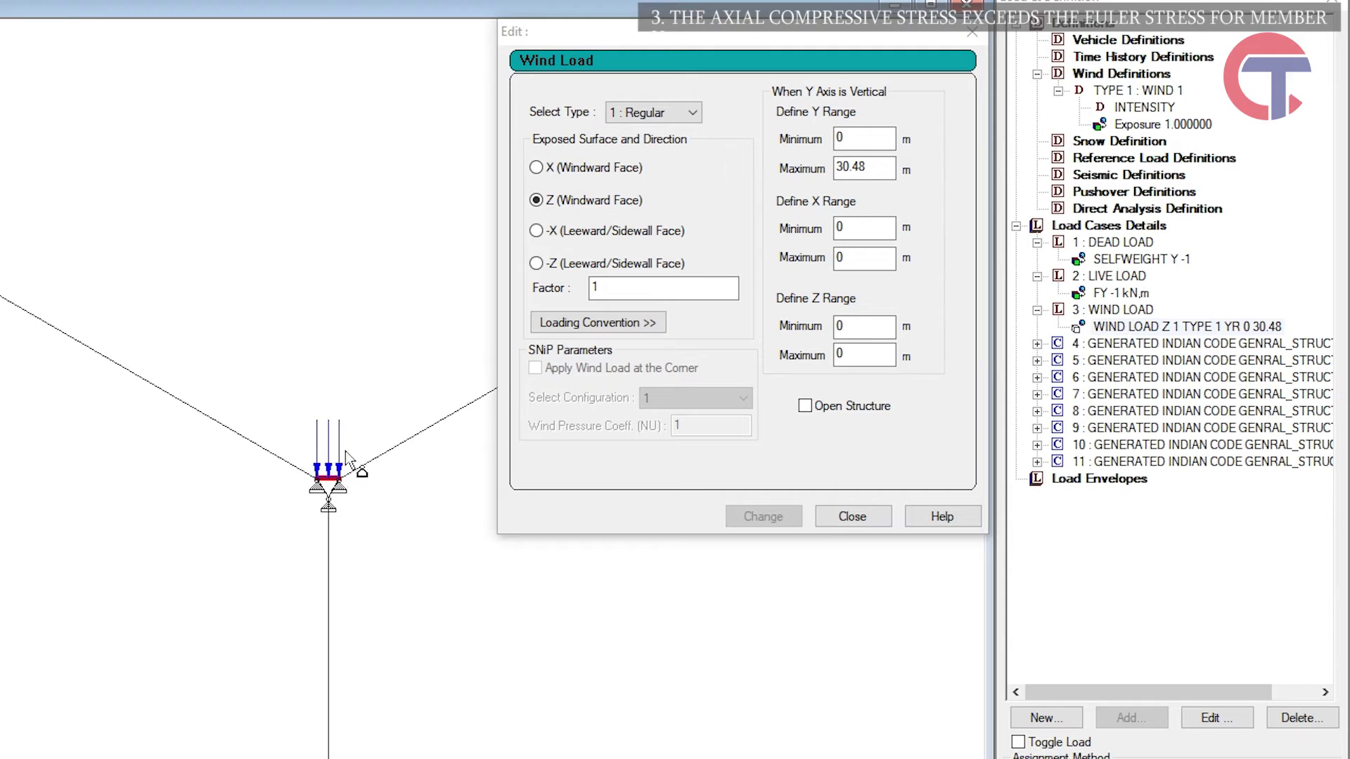
{"action": "middle_click_drag", "start_coordinate": [226, 615], "coordinate": [57, 589]}
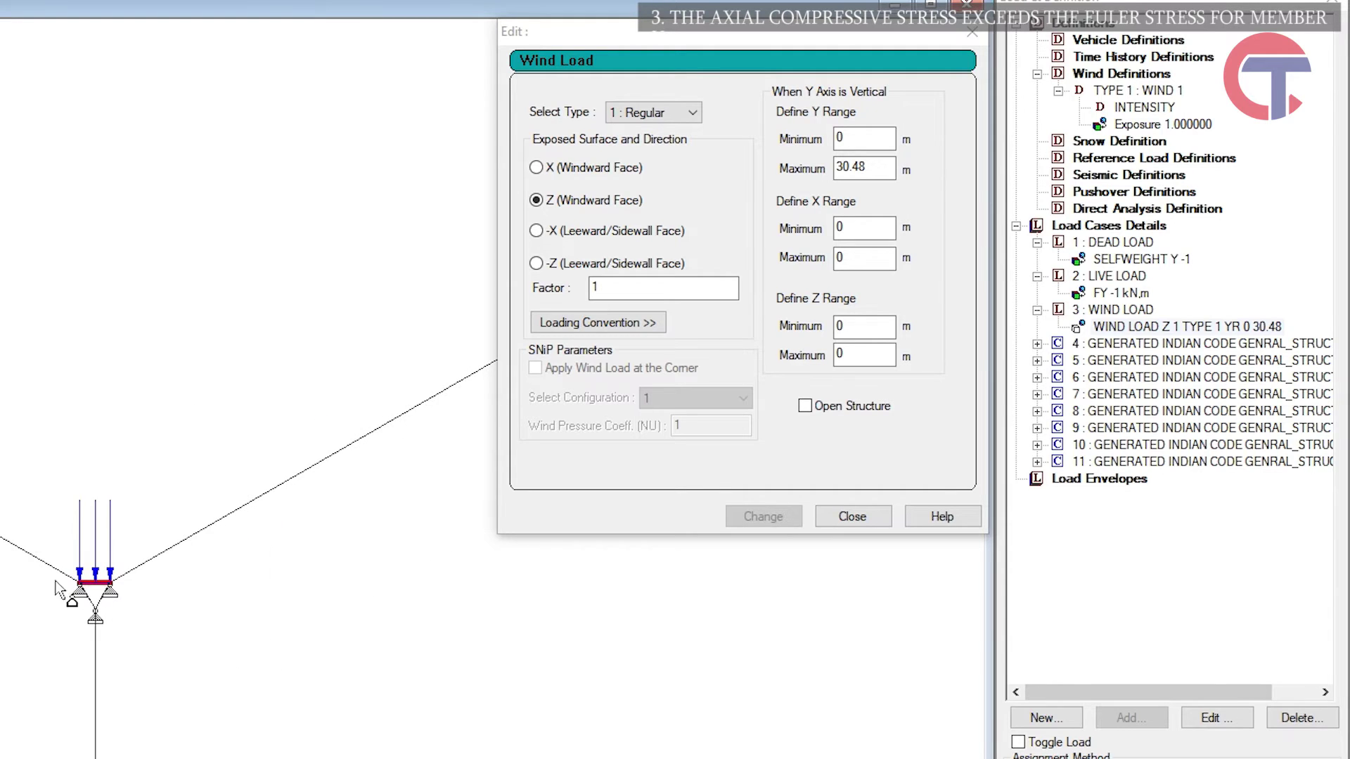
{"action": "middle_click_drag", "start_coordinate": [114, 521], "coordinate": [193, 454]}
{"action": "scroll", "coordinate": [437, 444], "scroll_direction": "down", "scroll_amount": 2}
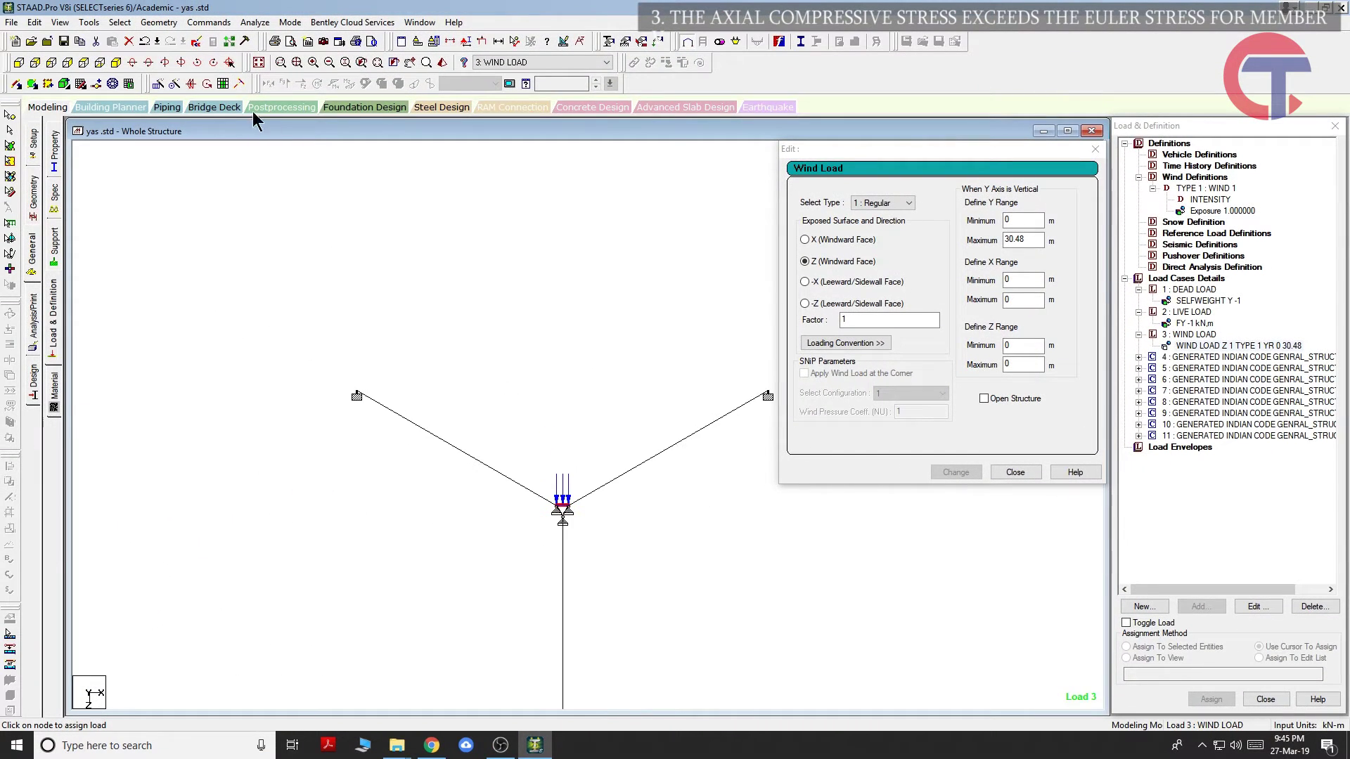
Switch to the isometric view and look up the coordinates of the outer guy support node on the negative X side.
{"action": "left_click", "coordinate": [116, 63]}
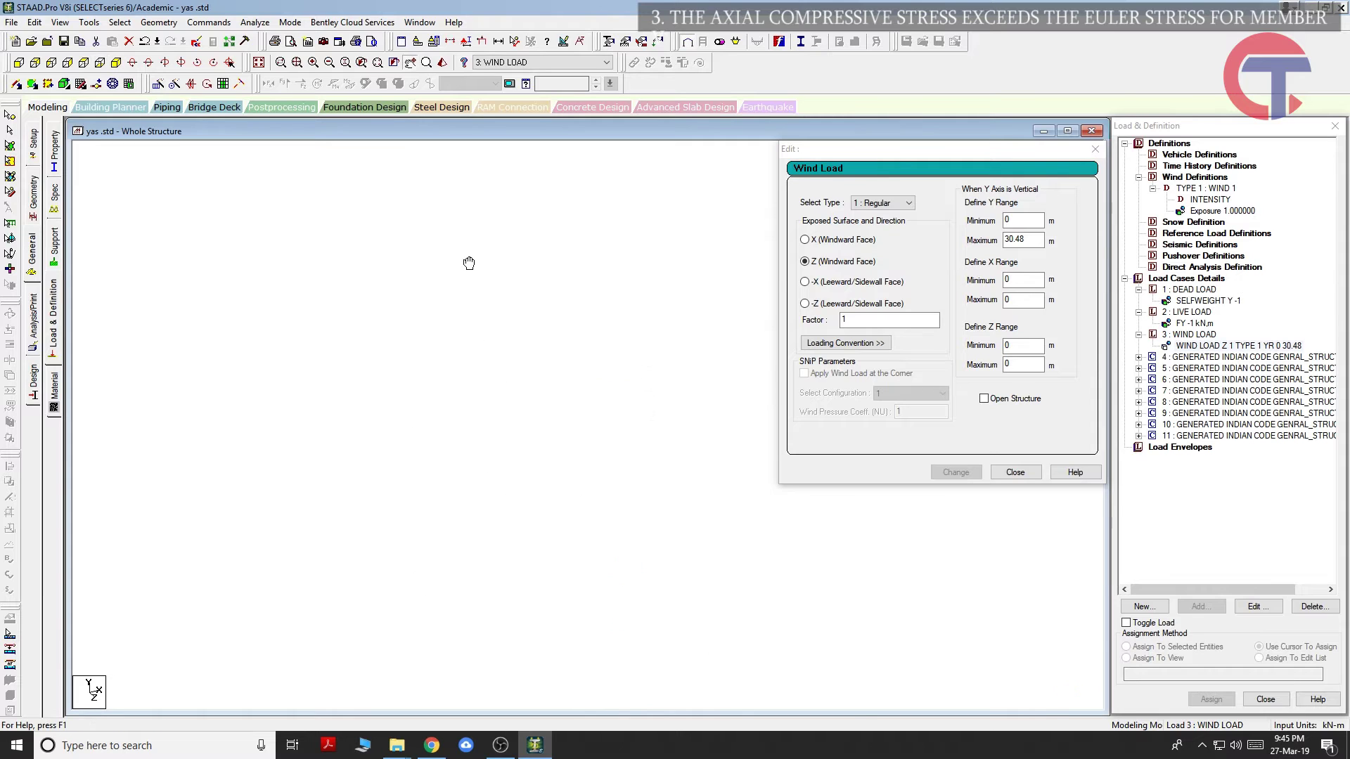
{"action": "left_click", "coordinate": [10, 115]}
{"action": "left_click", "coordinate": [197, 598]}
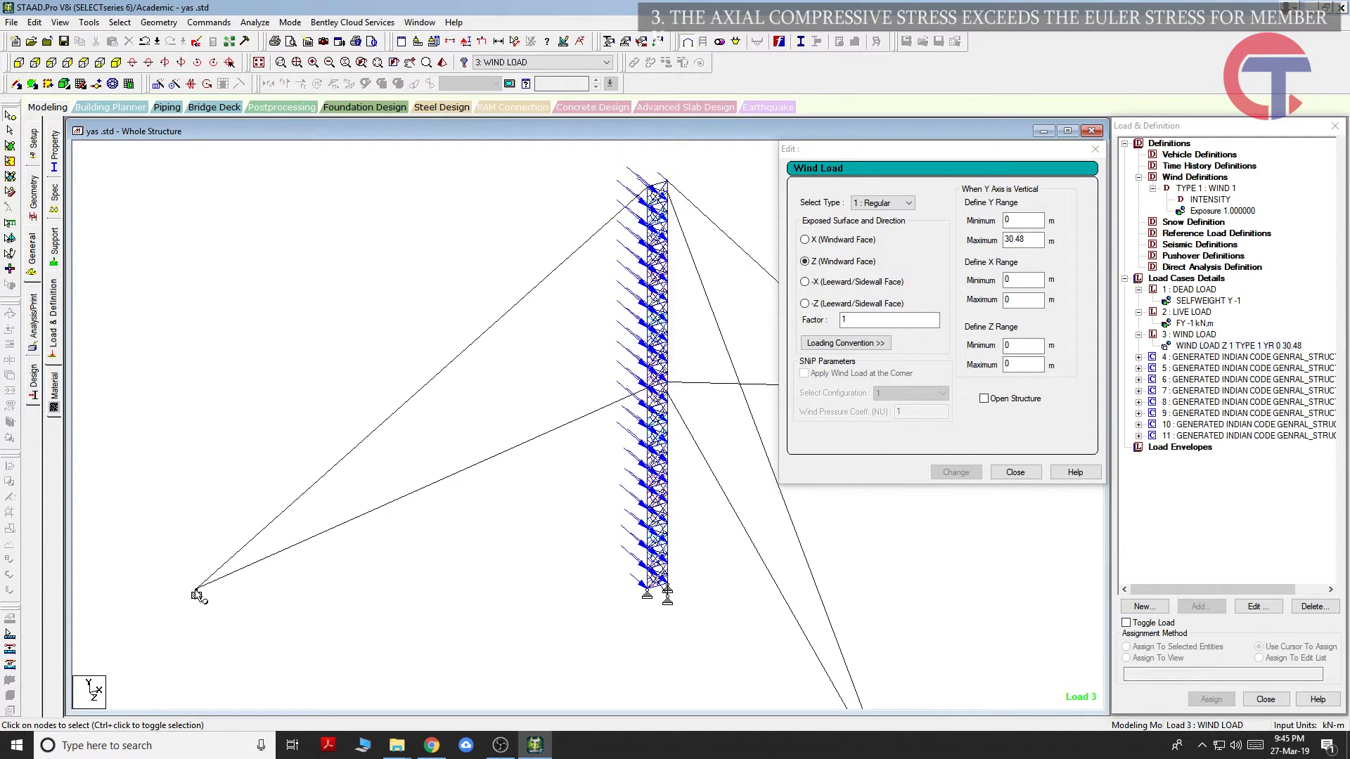
{"action": "double_click", "coordinate": [197, 596]}
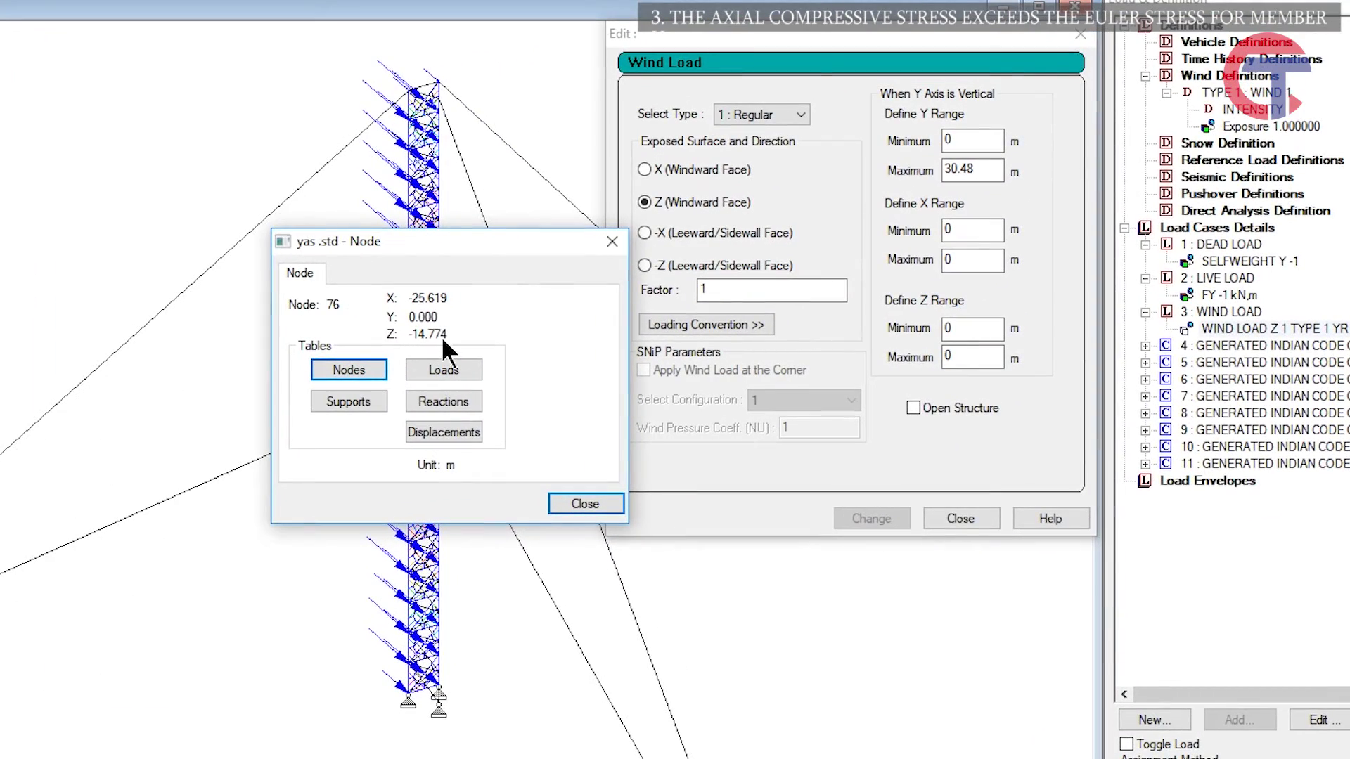
{"action": "left_click", "coordinate": [604, 243]}
Inspect the wind load at the tower in plan view and recheck the coordinates of the same guy support node.
{"action": "middle_click_drag", "start_coordinate": [373, 703], "coordinate": [271, 584]}
{"action": "scroll", "coordinate": [258, 600], "scroll_direction": "up", "scroll_amount": 3}
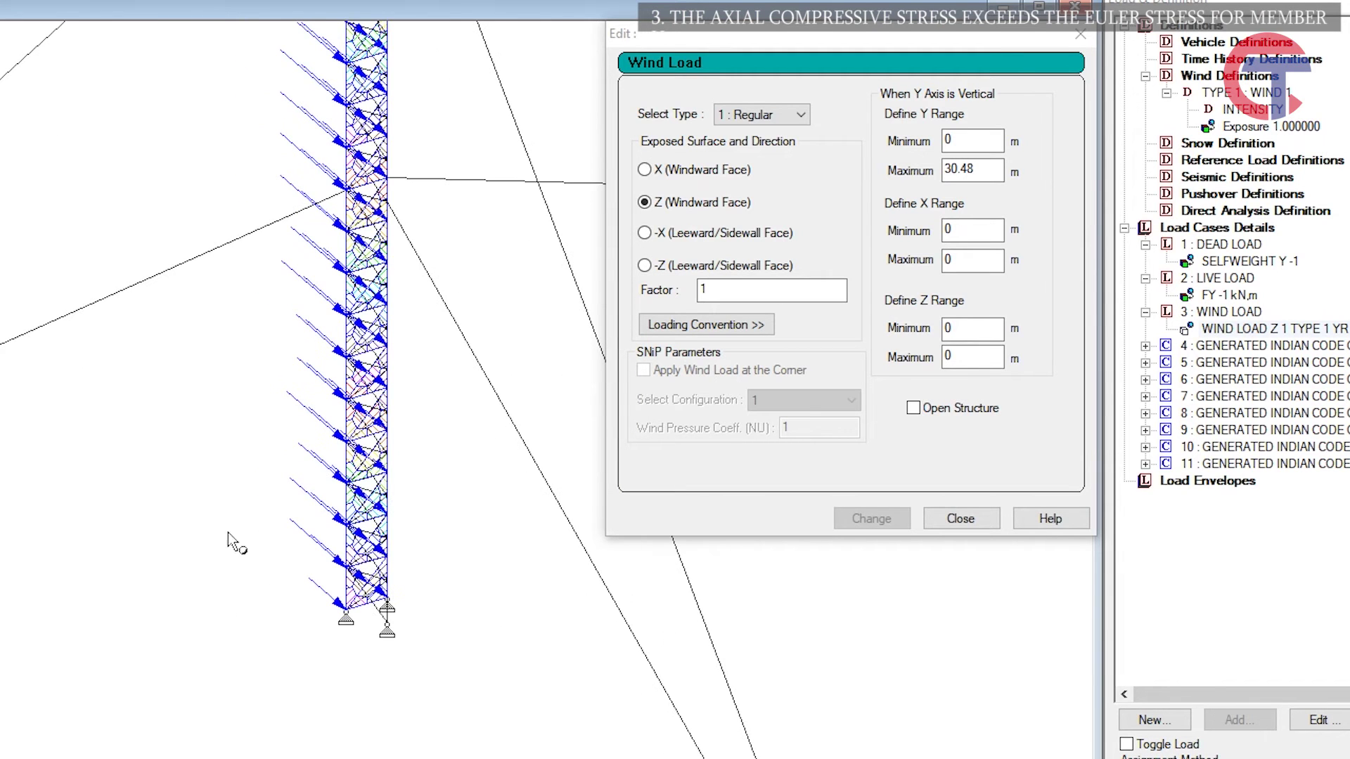
{"action": "middle_click_drag", "start_coordinate": [133, 306], "coordinate": [362, 537]}
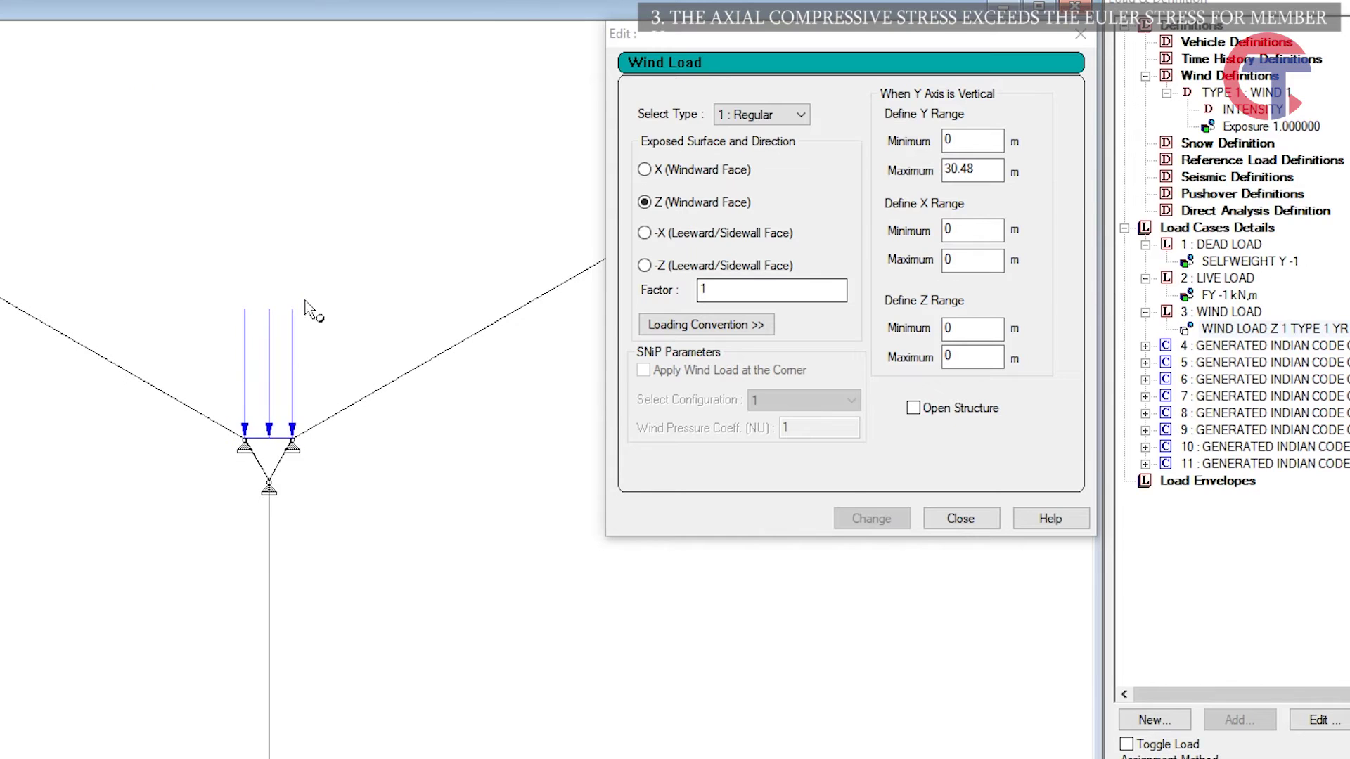
{"action": "middle_click_drag", "start_coordinate": [416, 449], "coordinate": [644, 626]}
{"action": "scroll", "coordinate": [497, 745], "scroll_direction": "down", "scroll_amount": 2}
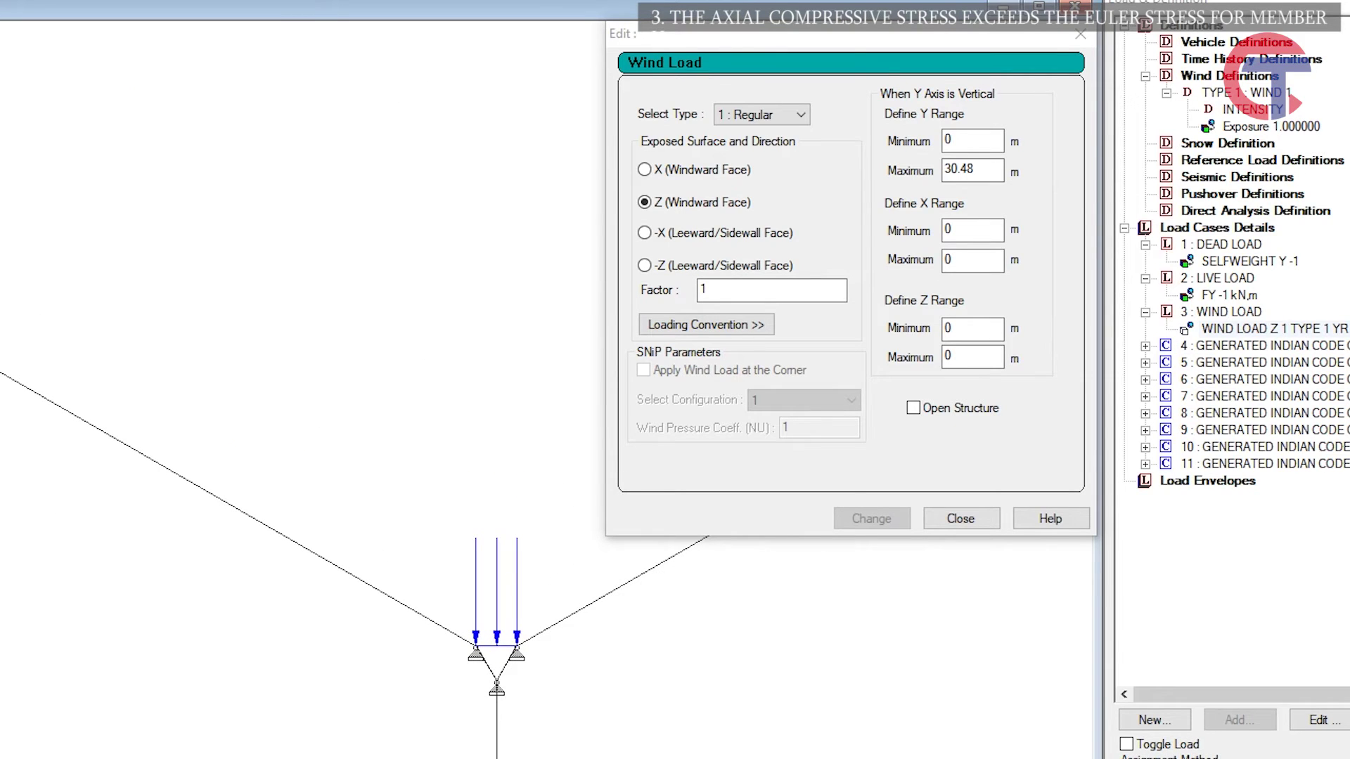
{"action": "double_click", "coordinate": [1, 373]}
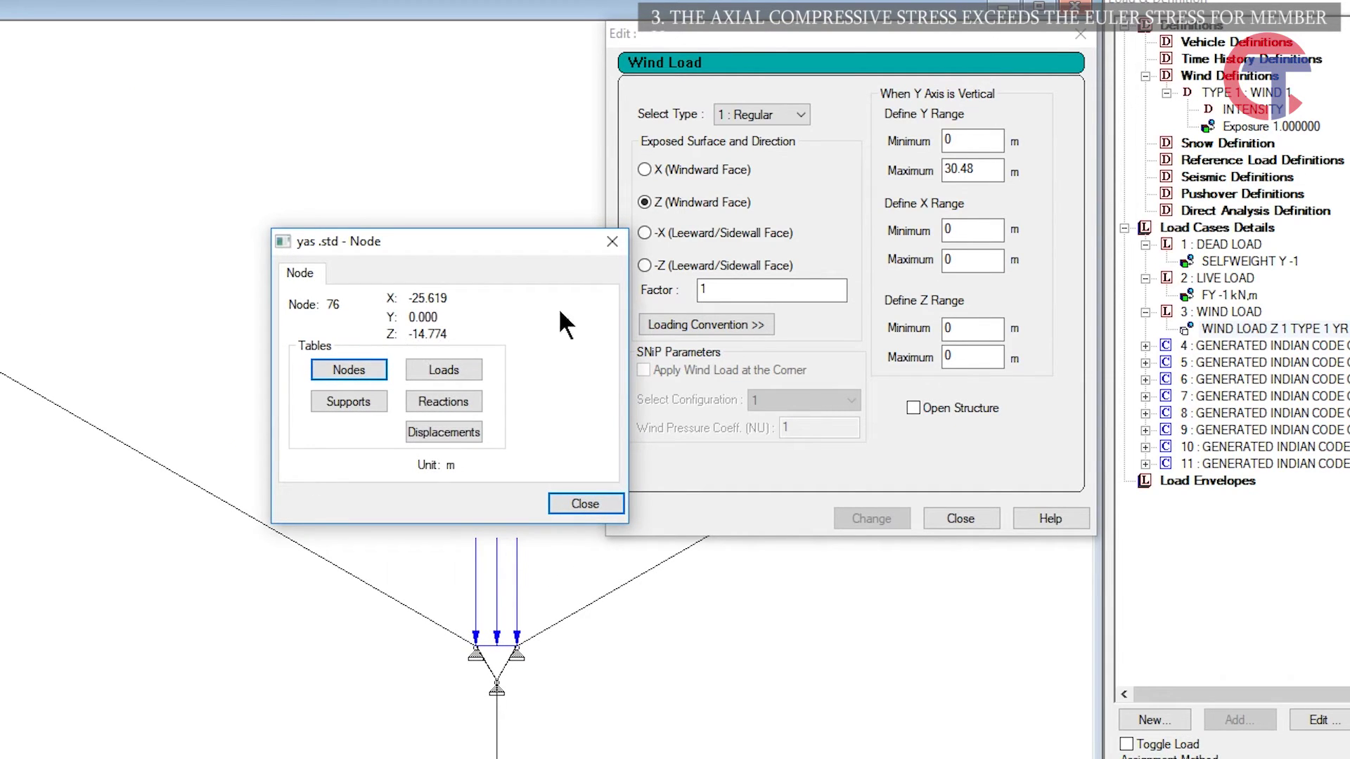
{"action": "left_click", "coordinate": [609, 244]}
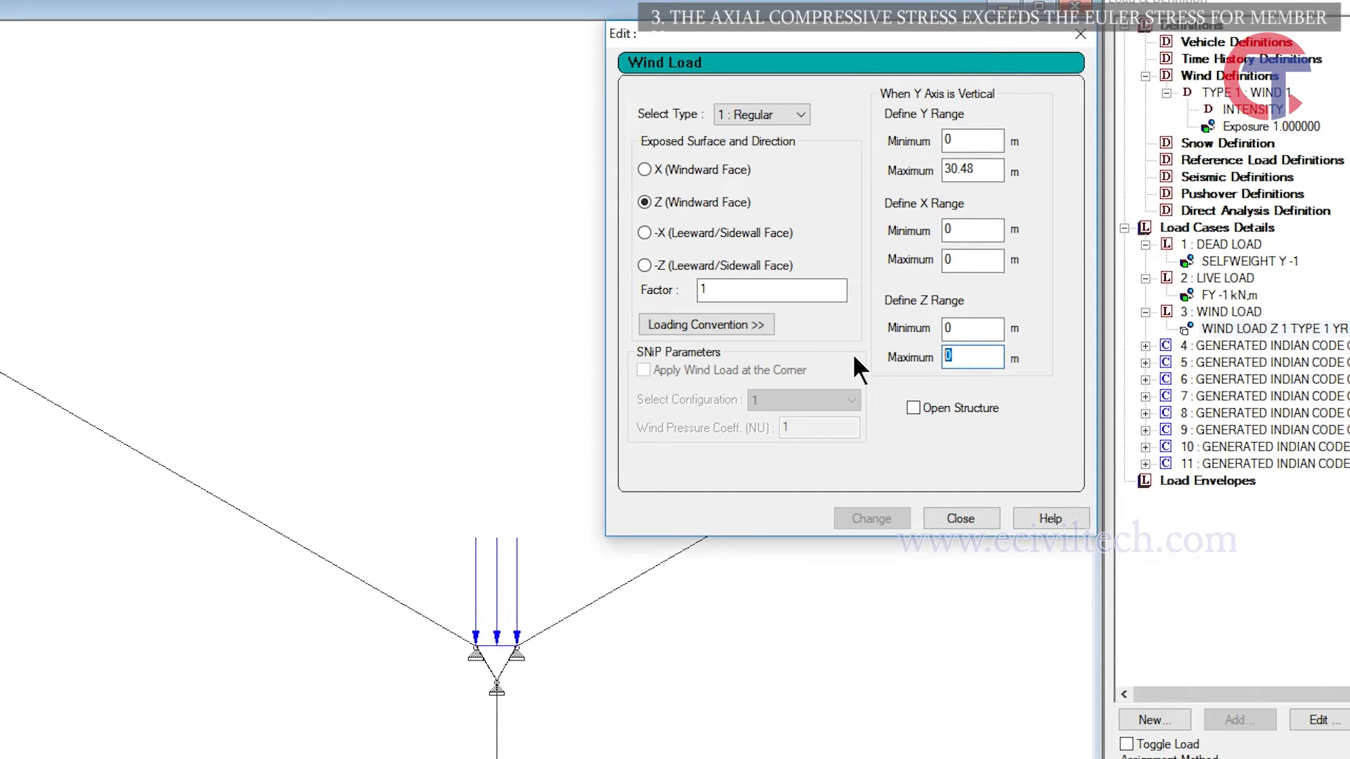
Set the wind load's maximum Z range to -15 m, apply the change and check the load on the tower.
{"action": "type", "text": "-15"}
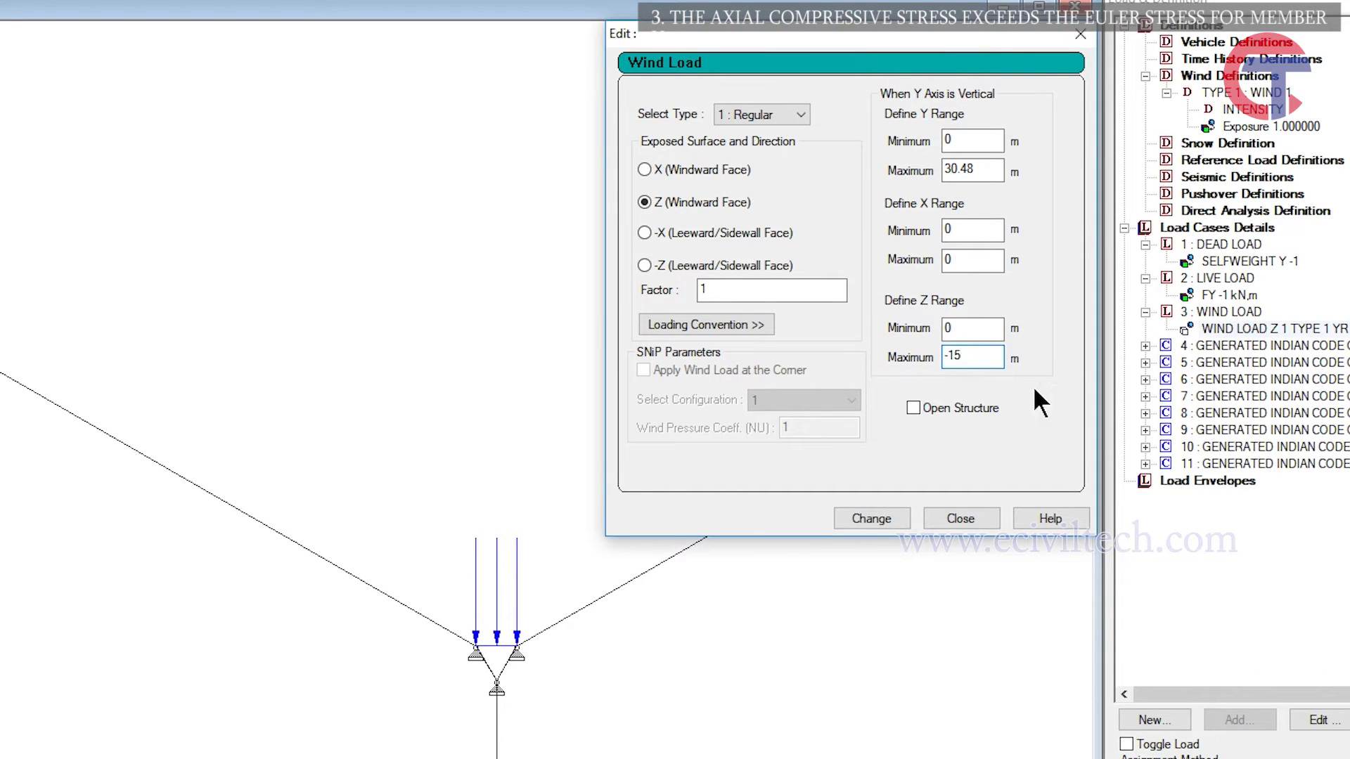
{"action": "left_click", "coordinate": [875, 524]}
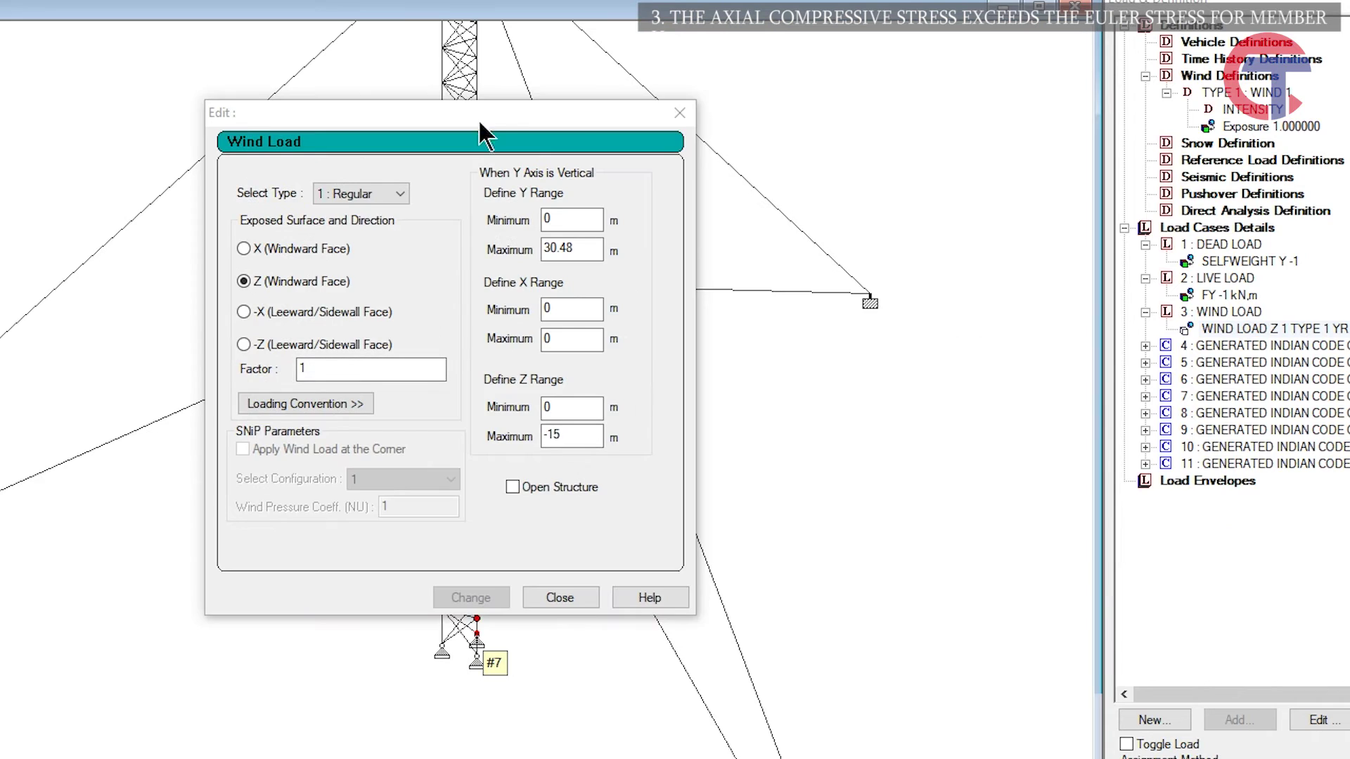
{"action": "left_click_drag", "start_coordinate": [495, 114], "coordinate": [774, 97]}
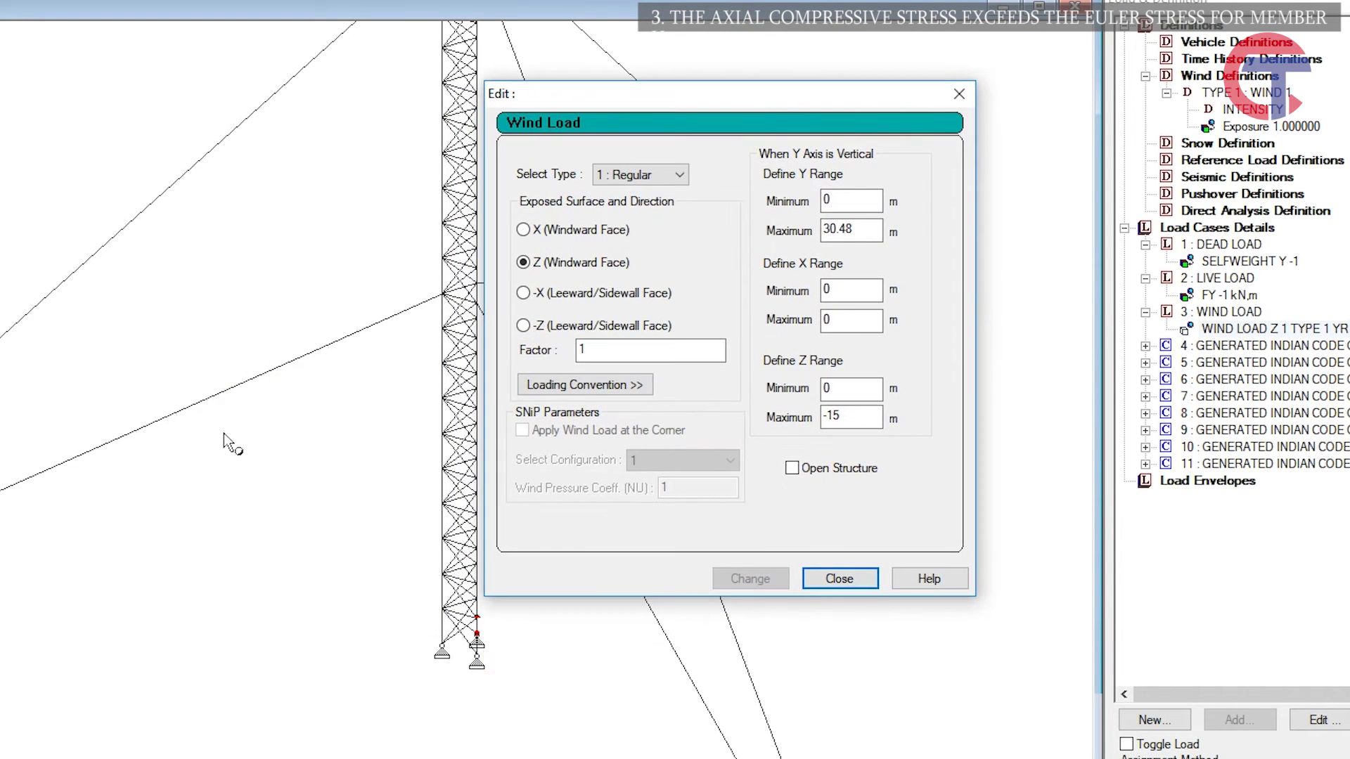
{"action": "middle_click_drag", "start_coordinate": [225, 436], "coordinate": [241, 538]}
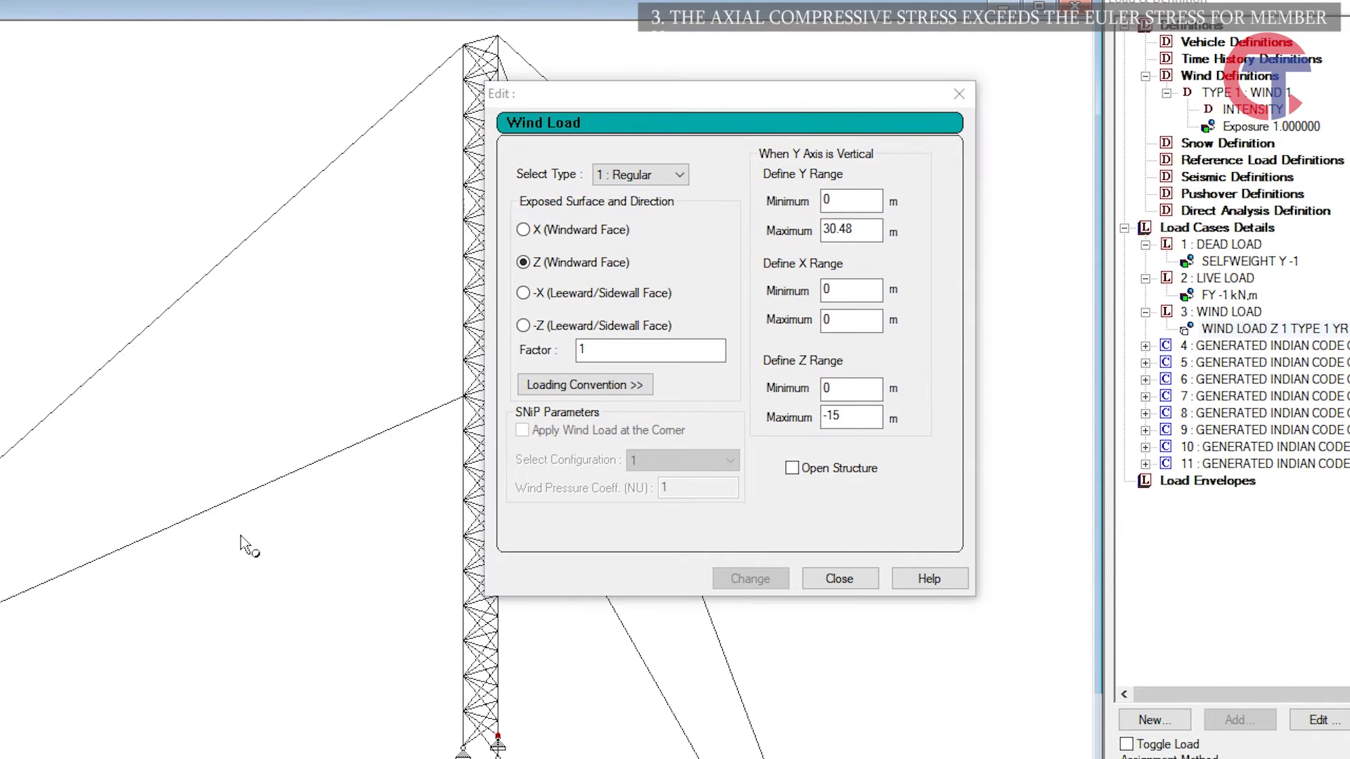
Mark the wind load as acting on an open structure and apply a Z range from -15 m to 0 m.
{"action": "left_click", "coordinate": [844, 471]}
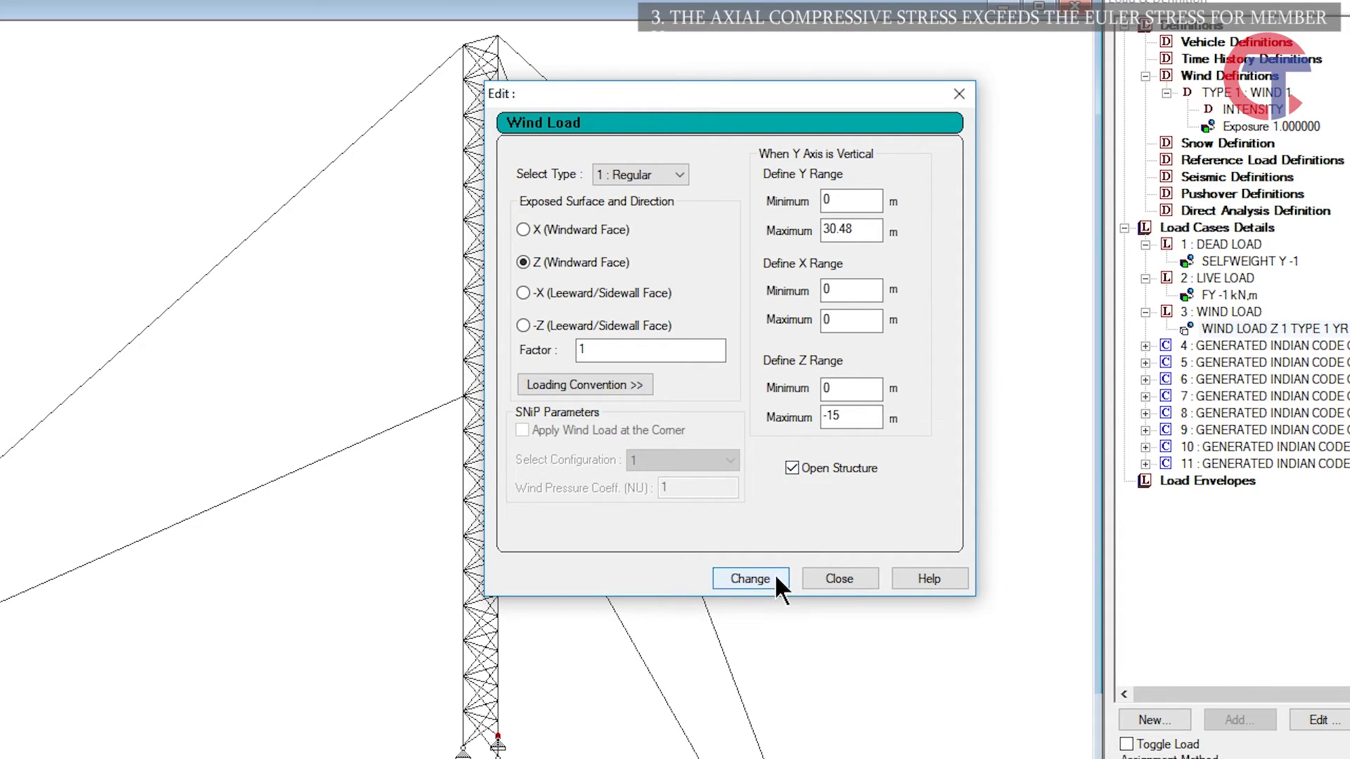
{"action": "left_click", "coordinate": [750, 578]}
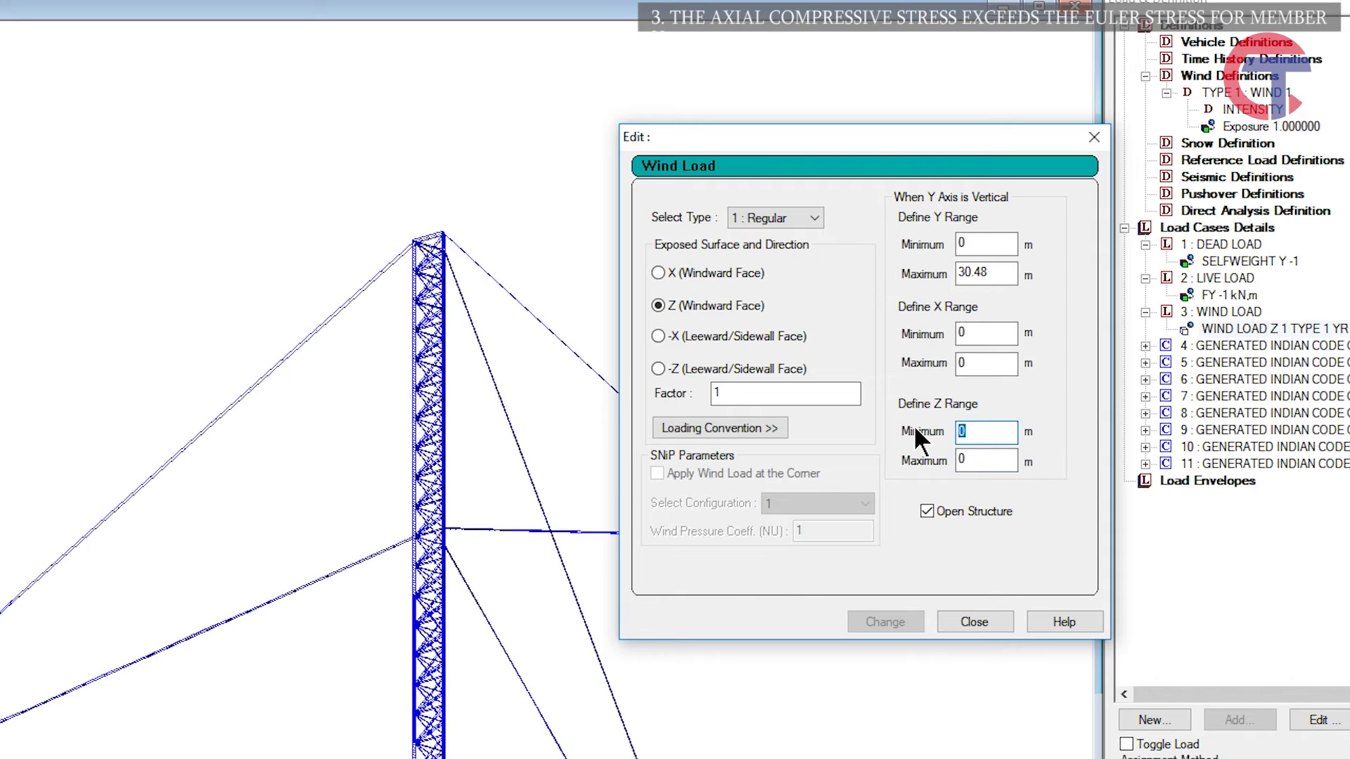
{"action": "type", "text": "-15"}
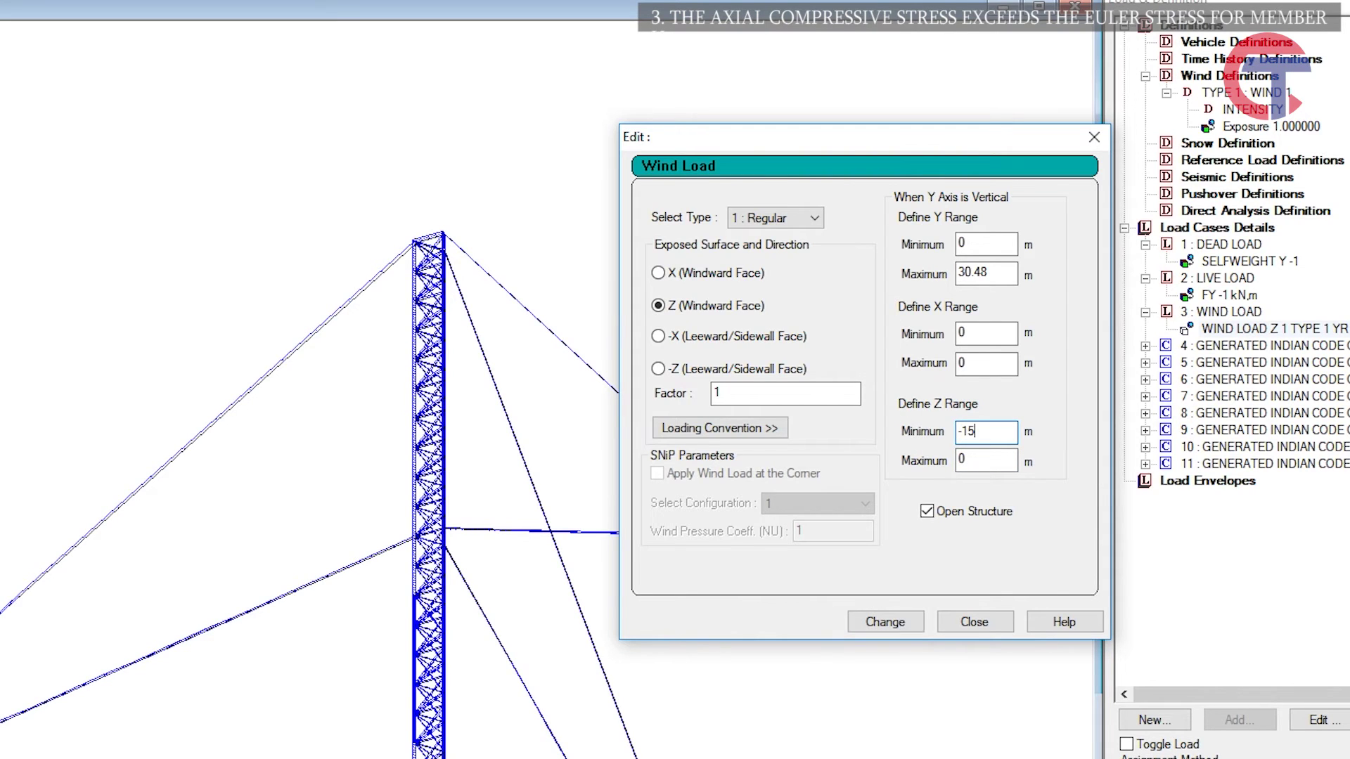
{"action": "left_click", "coordinate": [890, 622]}
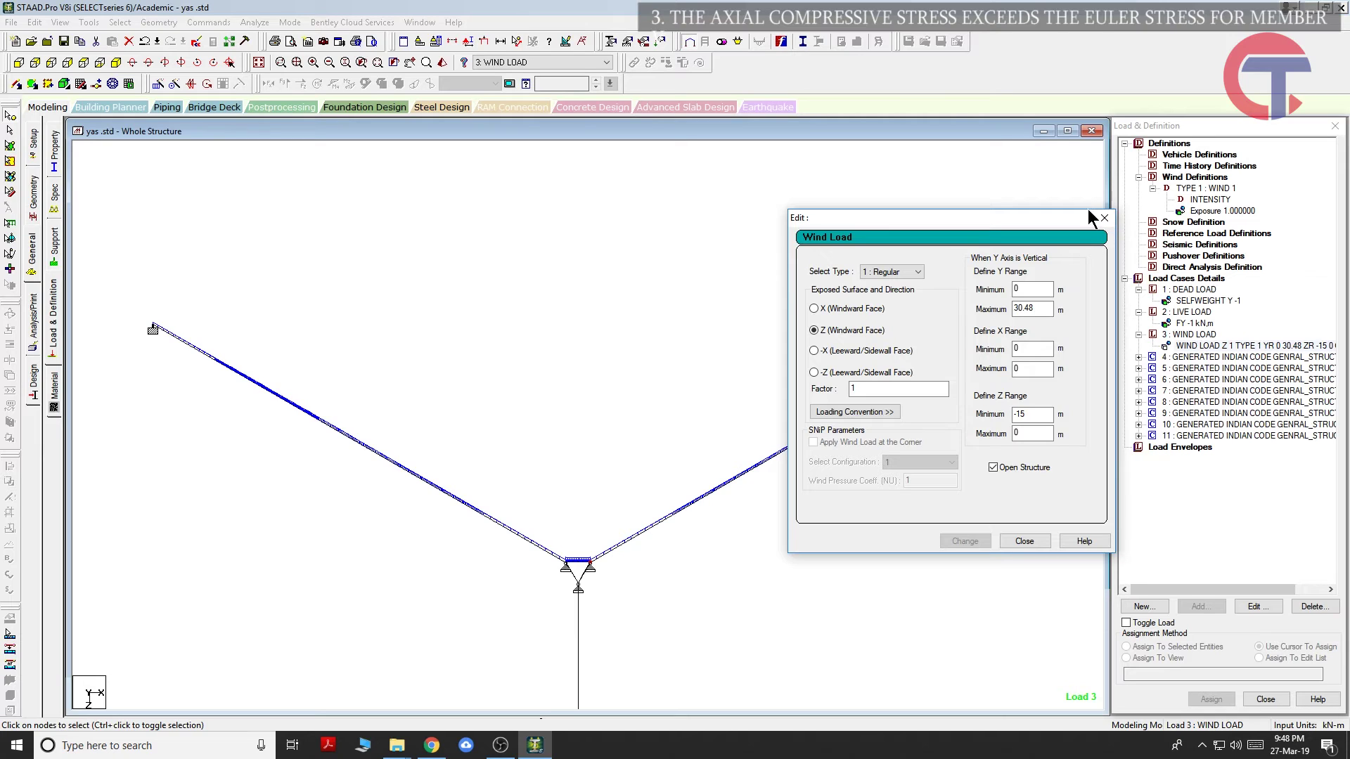
{"action": "left_click", "coordinate": [1023, 541]}
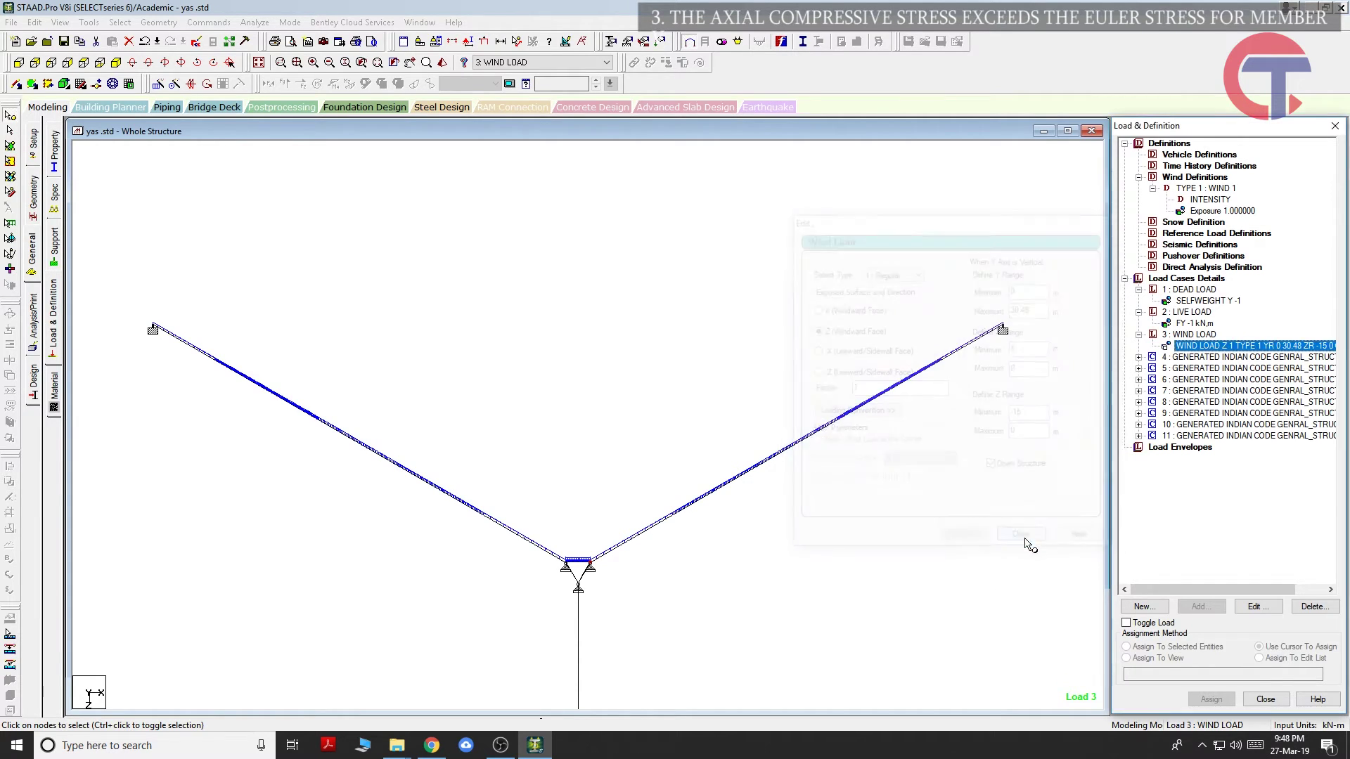
Return to the isometric view, save the modified structure and run the analysis, staying in modeling mode.
{"action": "left_click", "coordinate": [116, 63]}
{"action": "left_click", "coordinate": [255, 22]}
{"action": "left_click", "coordinate": [281, 35]}
{"action": "left_click", "coordinate": [588, 389]}
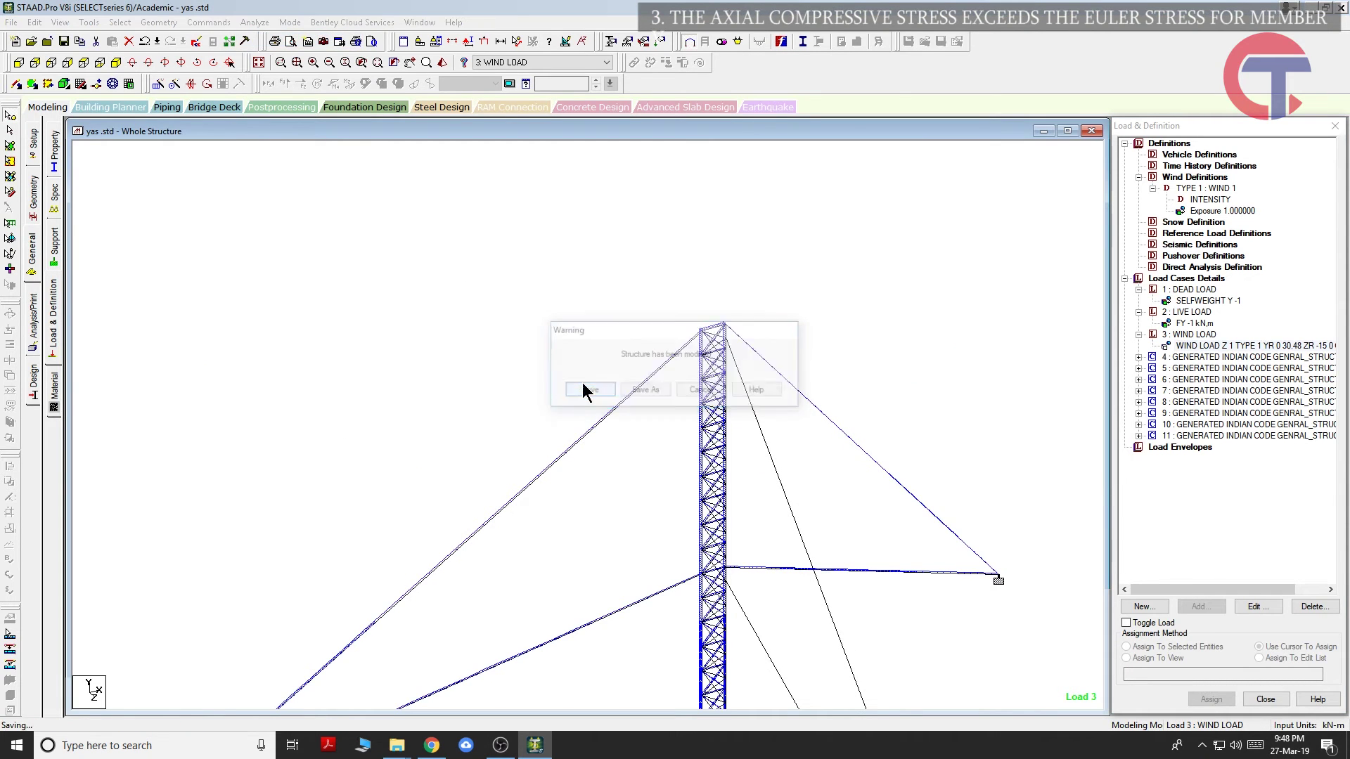
{"action": "left_click", "coordinate": [713, 427]}
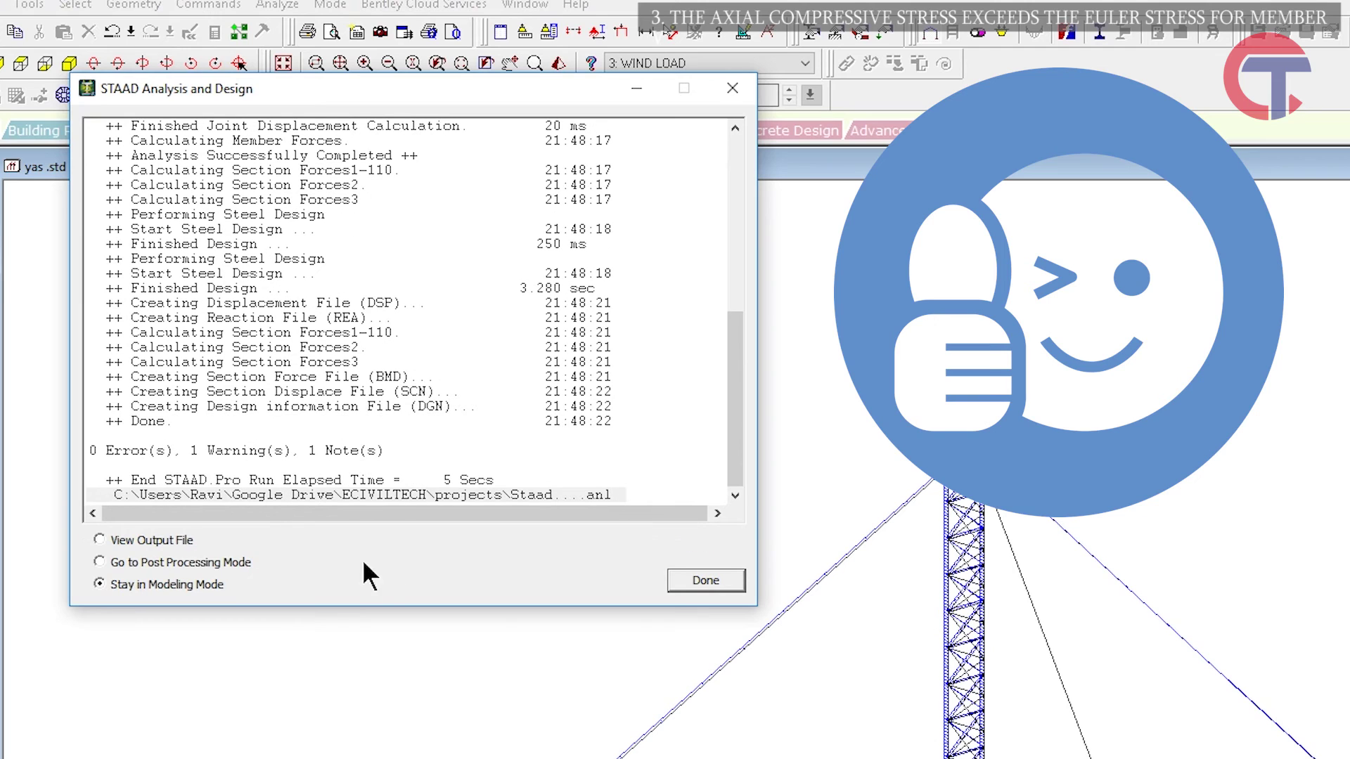
{"action": "left_click", "coordinate": [703, 580]}
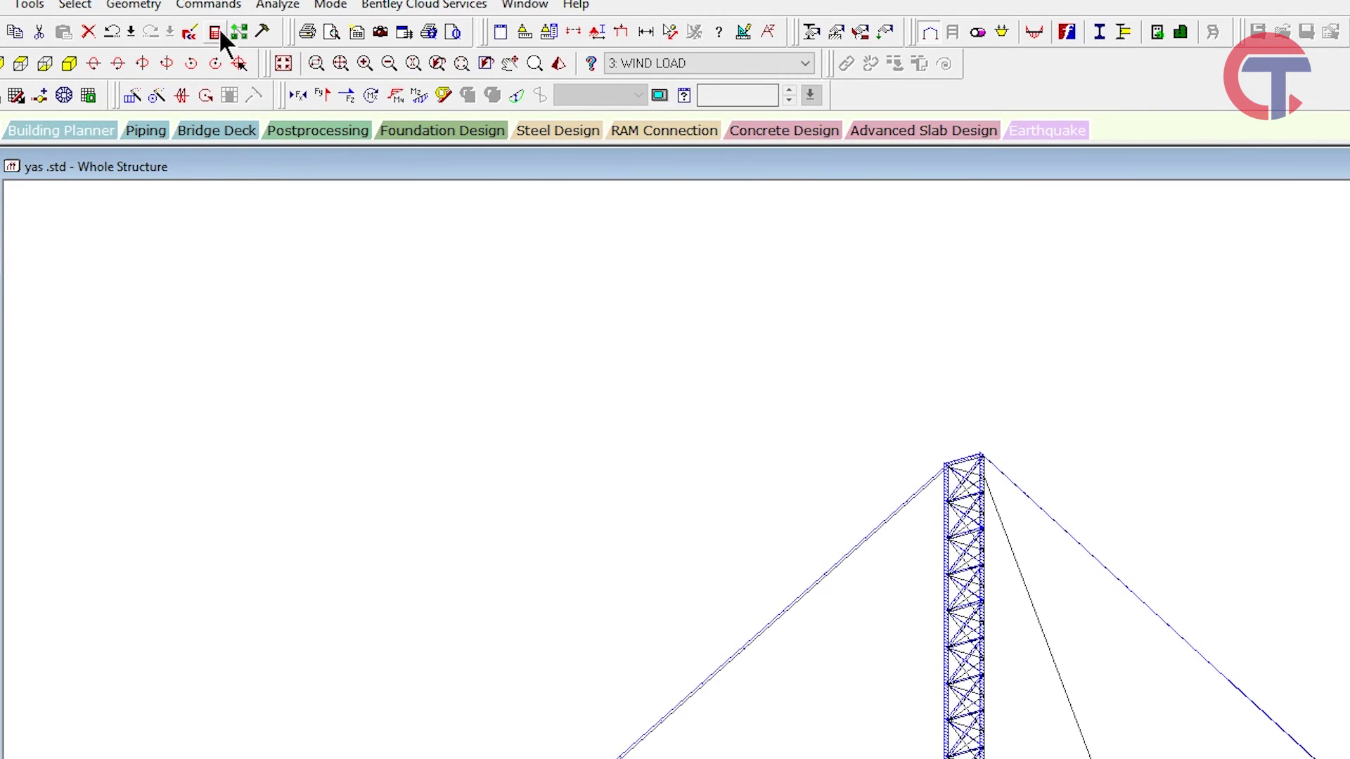
Open the analysis output and read the warning about changed member sizes in full.
{"action": "left_click", "coordinate": [232, 32]}
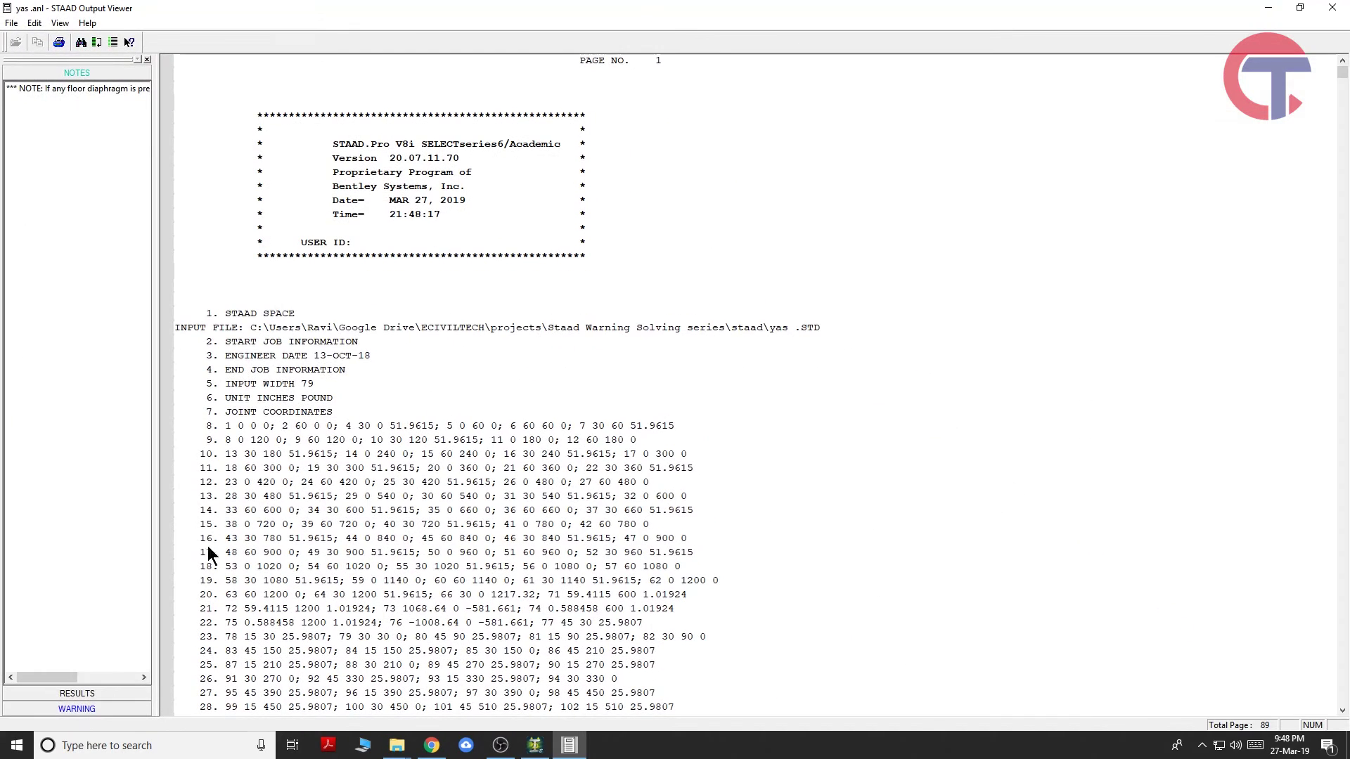
{"action": "left_click", "coordinate": [103, 713]}
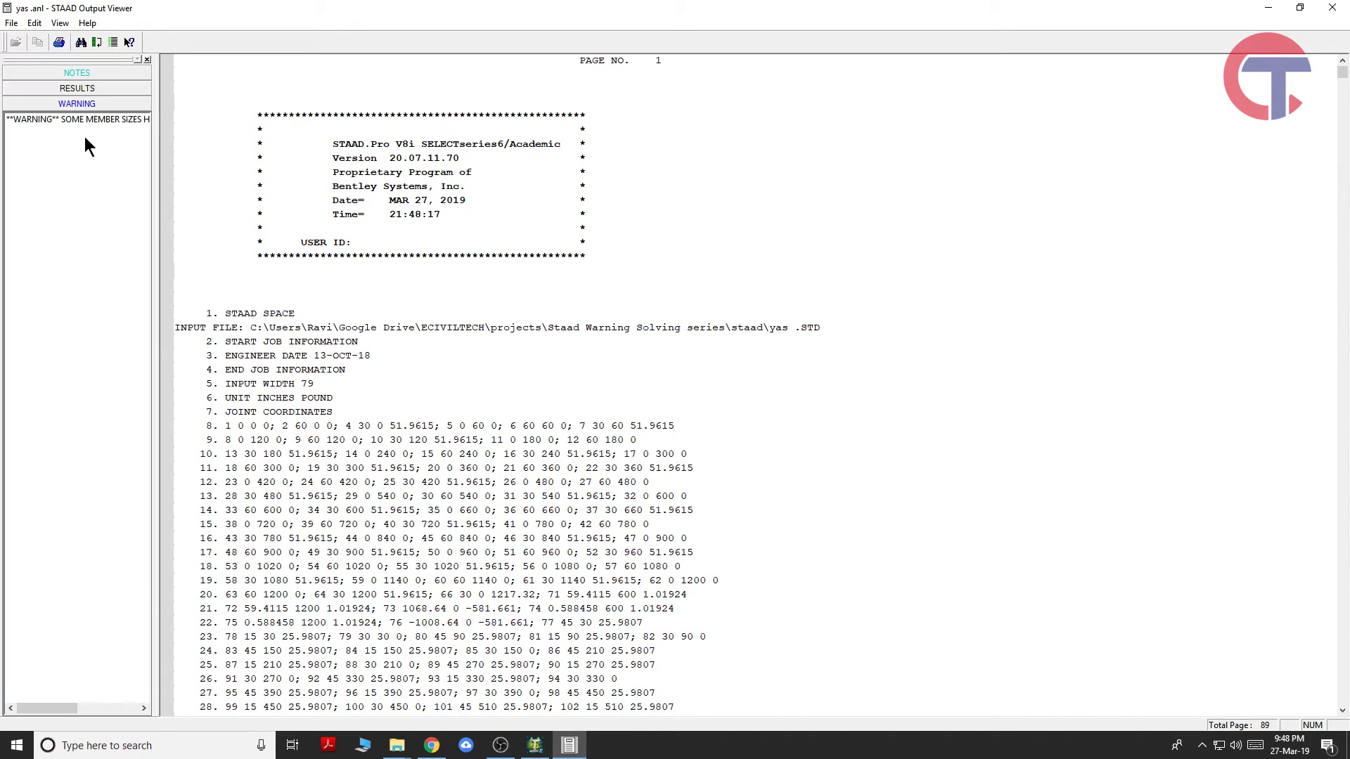
{"action": "left_click", "coordinate": [85, 118]}
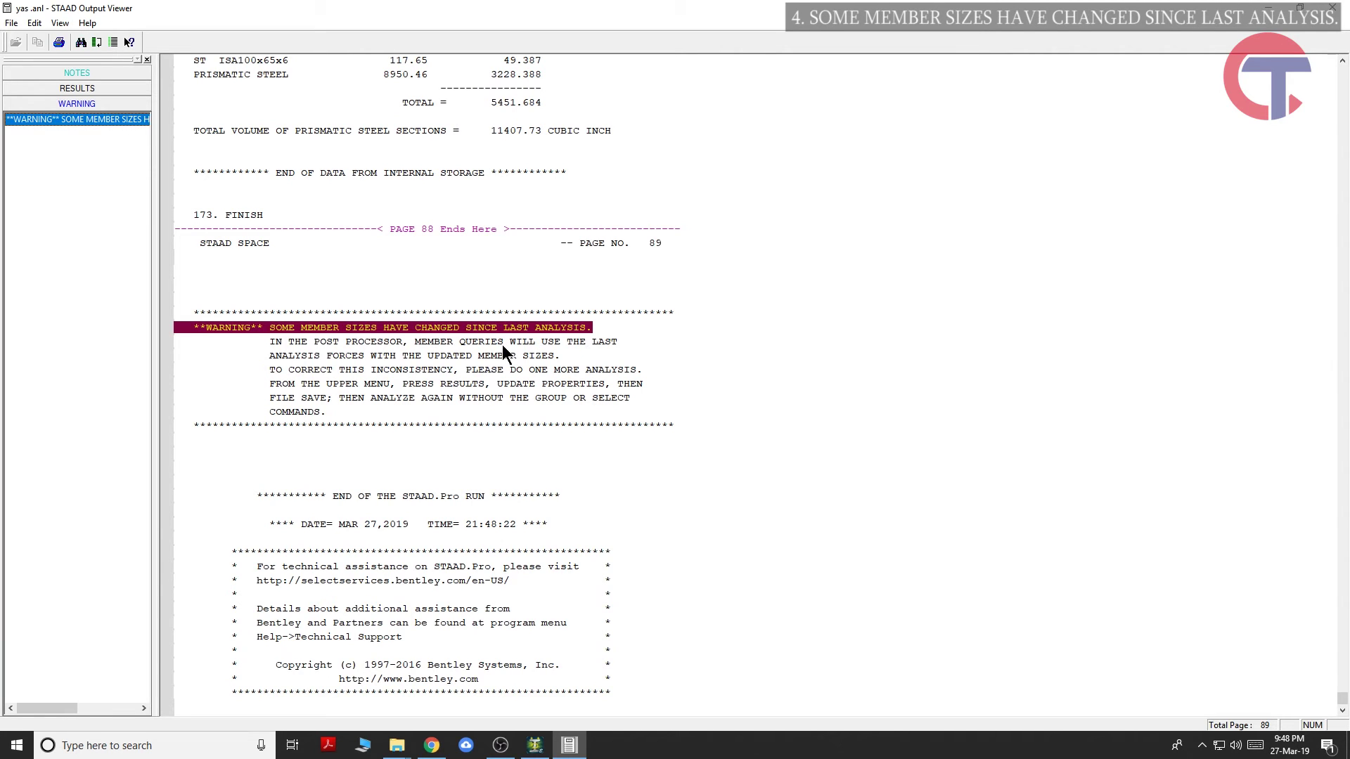
{"action": "left_click", "coordinate": [1333, 8]}
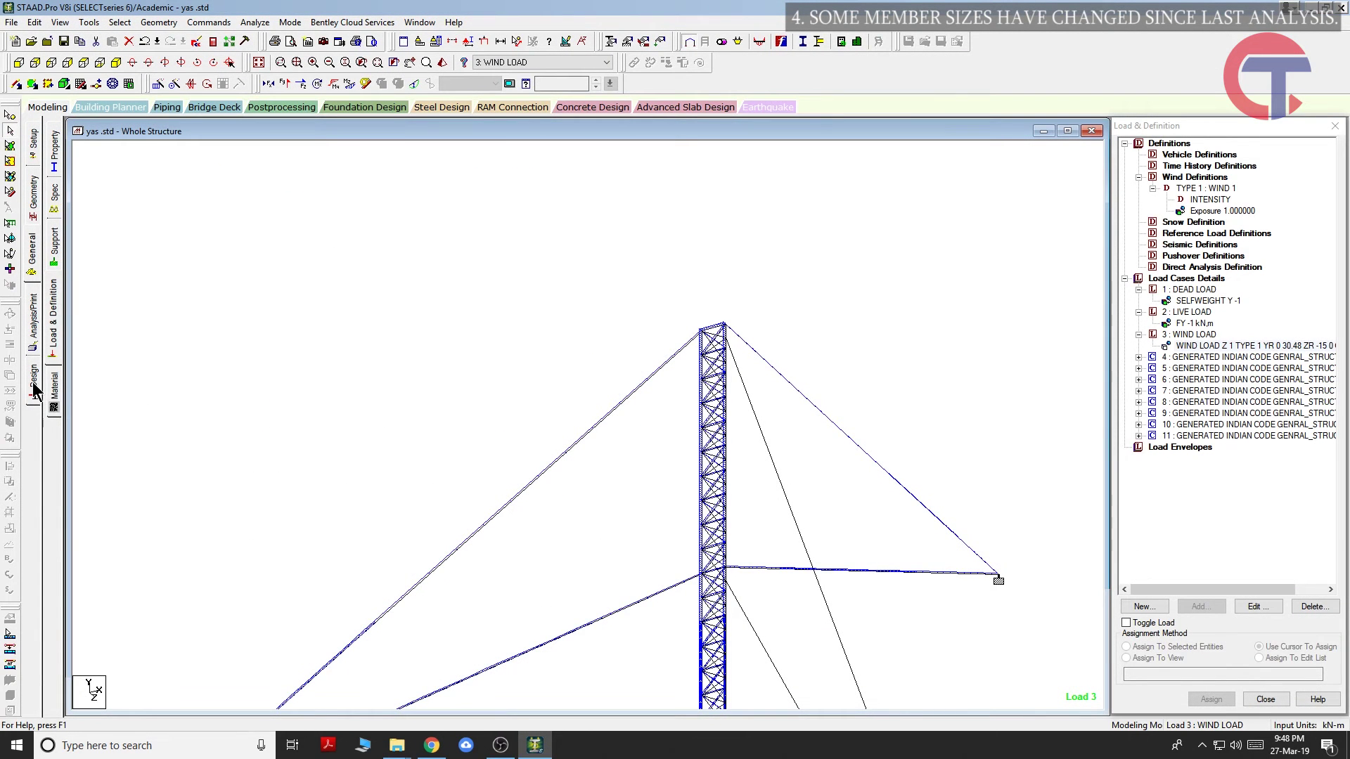
Delete Parameter 3, Steel Take Off and the Select command from the steel design commands.
{"action": "left_click", "coordinate": [33, 383]}
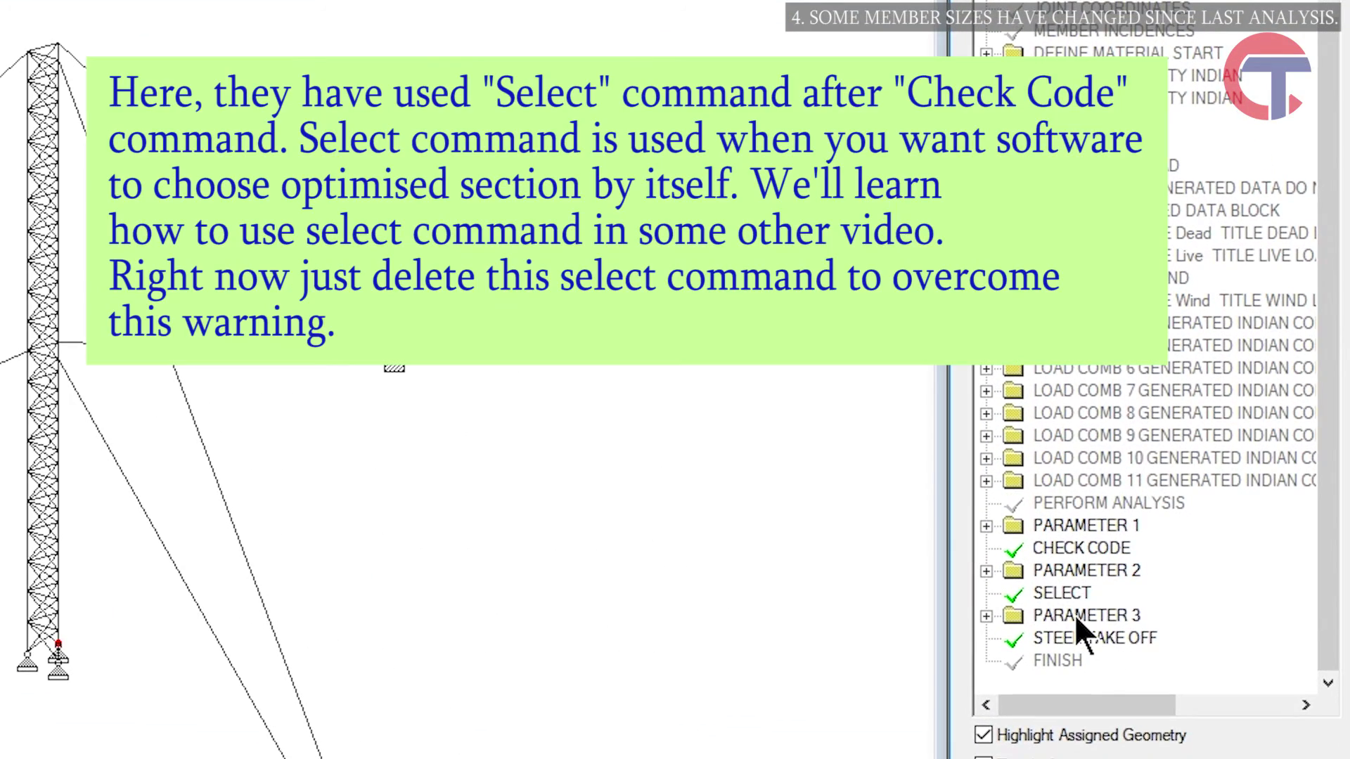
{"action": "left_click", "coordinate": [1074, 614]}
{"action": "key", "text": "Delete"}
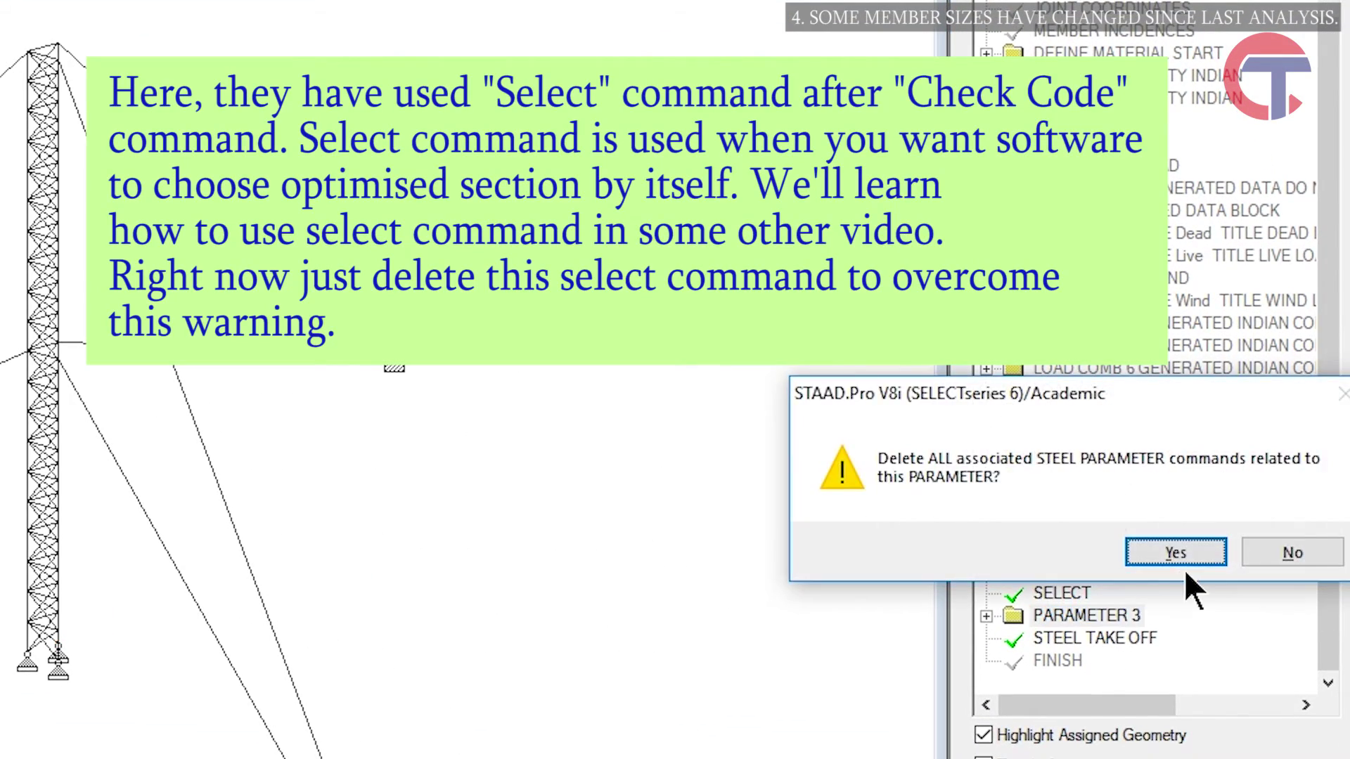
{"action": "left_click", "coordinate": [1124, 554]}
{"action": "key", "text": "Delete"}
{"action": "left_click", "coordinate": [1157, 550]}
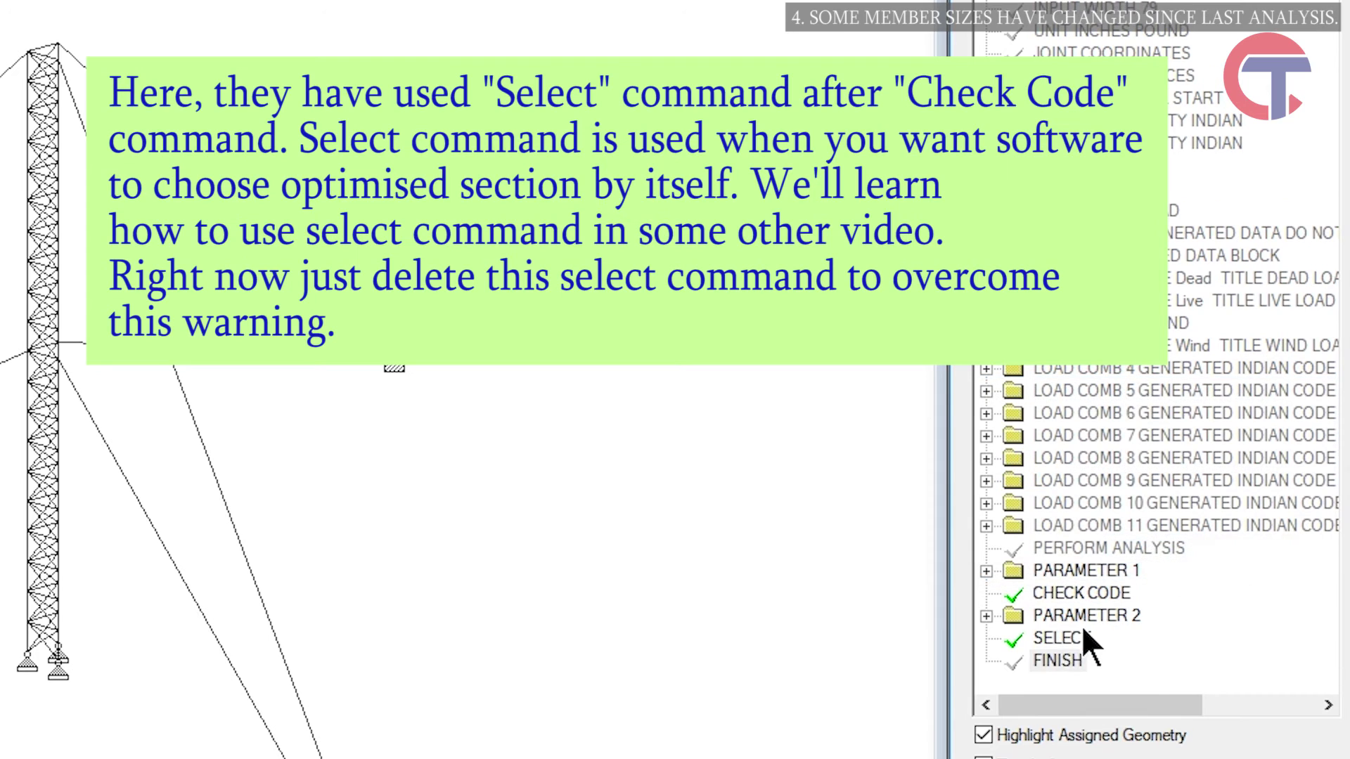
{"action": "left_click", "coordinate": [1069, 638]}
{"action": "key", "text": "Delete"}
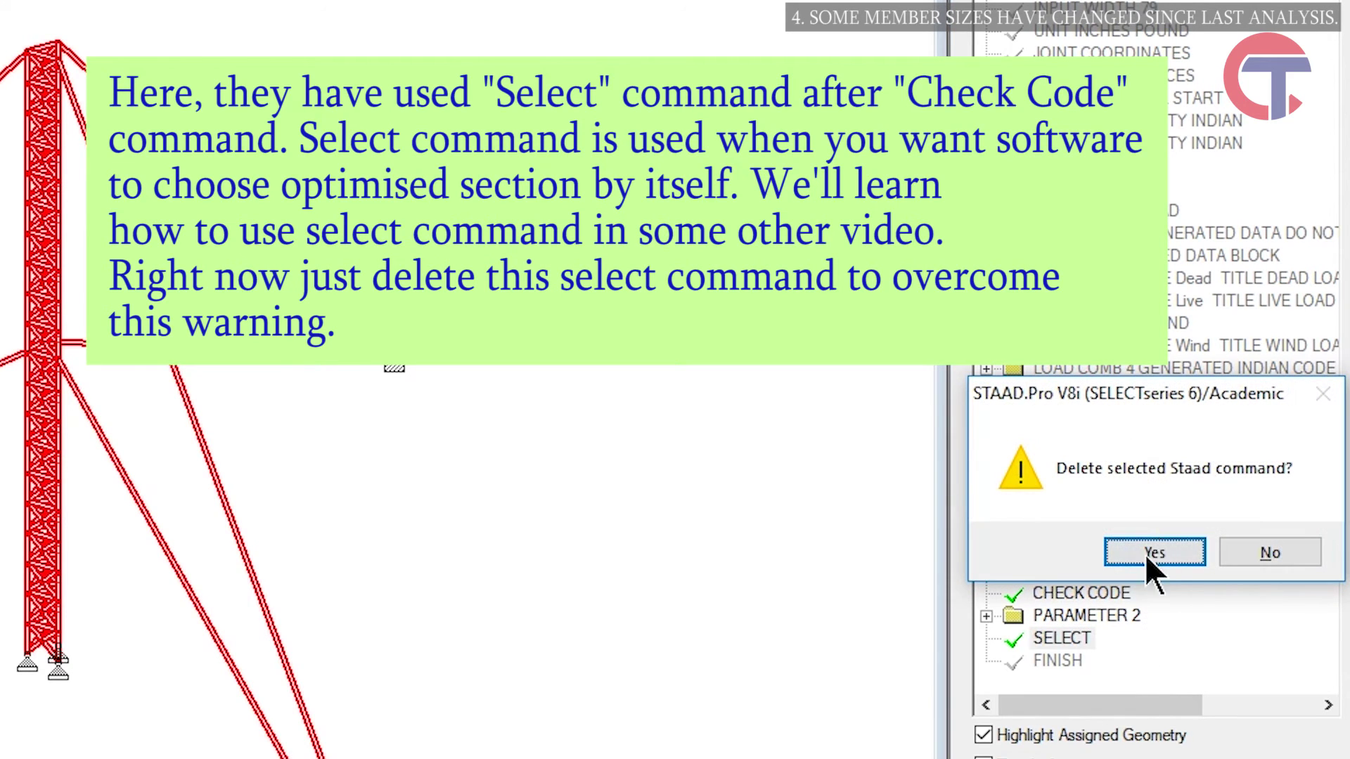
{"action": "left_click", "coordinate": [1158, 549]}
Delete the remaining Parameter 2, Check Code and Parameter 1 entries from the steel design commands.
{"action": "left_click", "coordinate": [1101, 596]}
{"action": "key", "text": "Delete"}
{"action": "left_click", "coordinate": [1172, 562]}
{"action": "left_click", "coordinate": [1083, 594]}
{"action": "key", "text": "Delete"}
{"action": "left_click", "coordinate": [1158, 554]}
{"action": "left_click", "coordinate": [1077, 573]}
{"action": "key", "text": "Delete"}
{"action": "left_click", "coordinate": [1146, 562]}
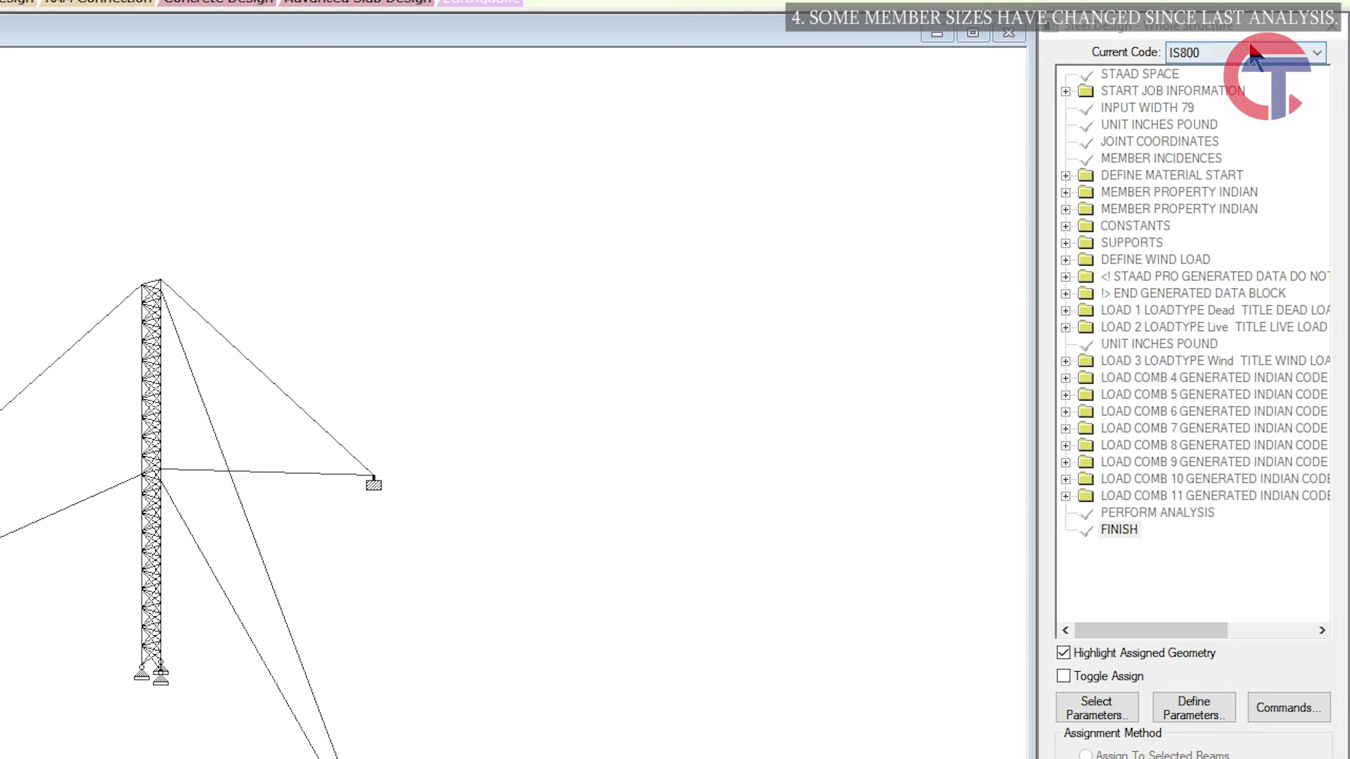
Add an FYLD design parameter with a steel yield strength of 250000 kN/m2 under the IS800 code.
{"action": "left_click", "coordinate": [1204, 714]}
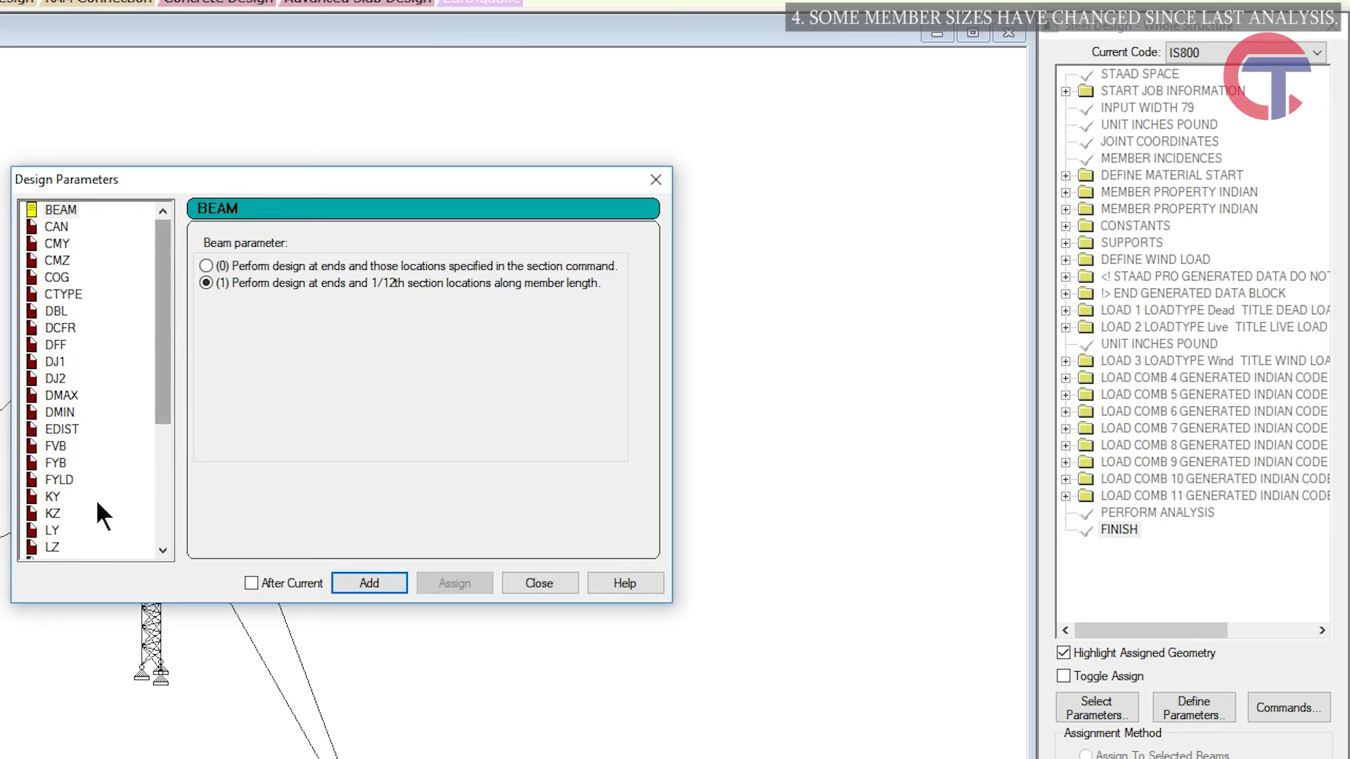
{"action": "left_click", "coordinate": [56, 463]}
{"action": "left_click", "coordinate": [59, 479]}
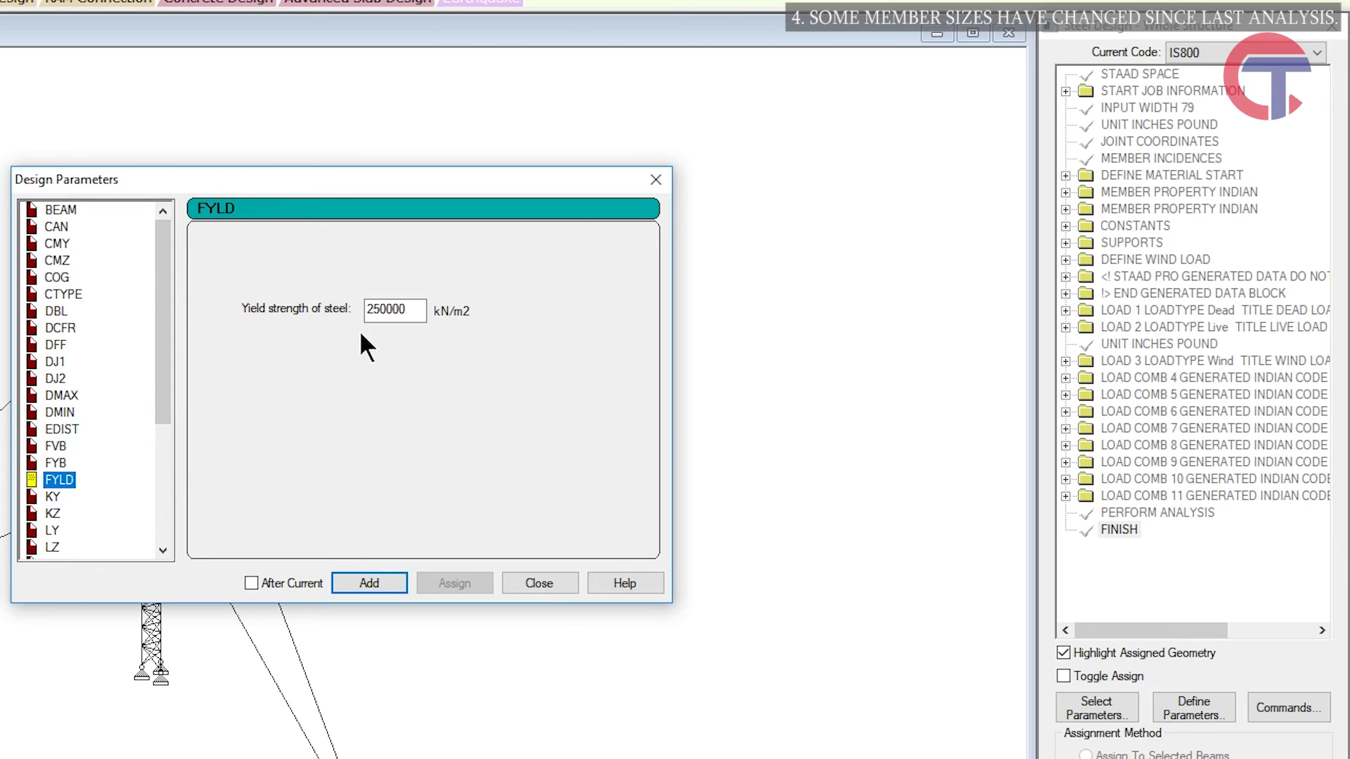
{"action": "left_click", "coordinate": [385, 309]}
{"action": "left_click", "coordinate": [388, 583]}
{"action": "left_click", "coordinate": [539, 583]}
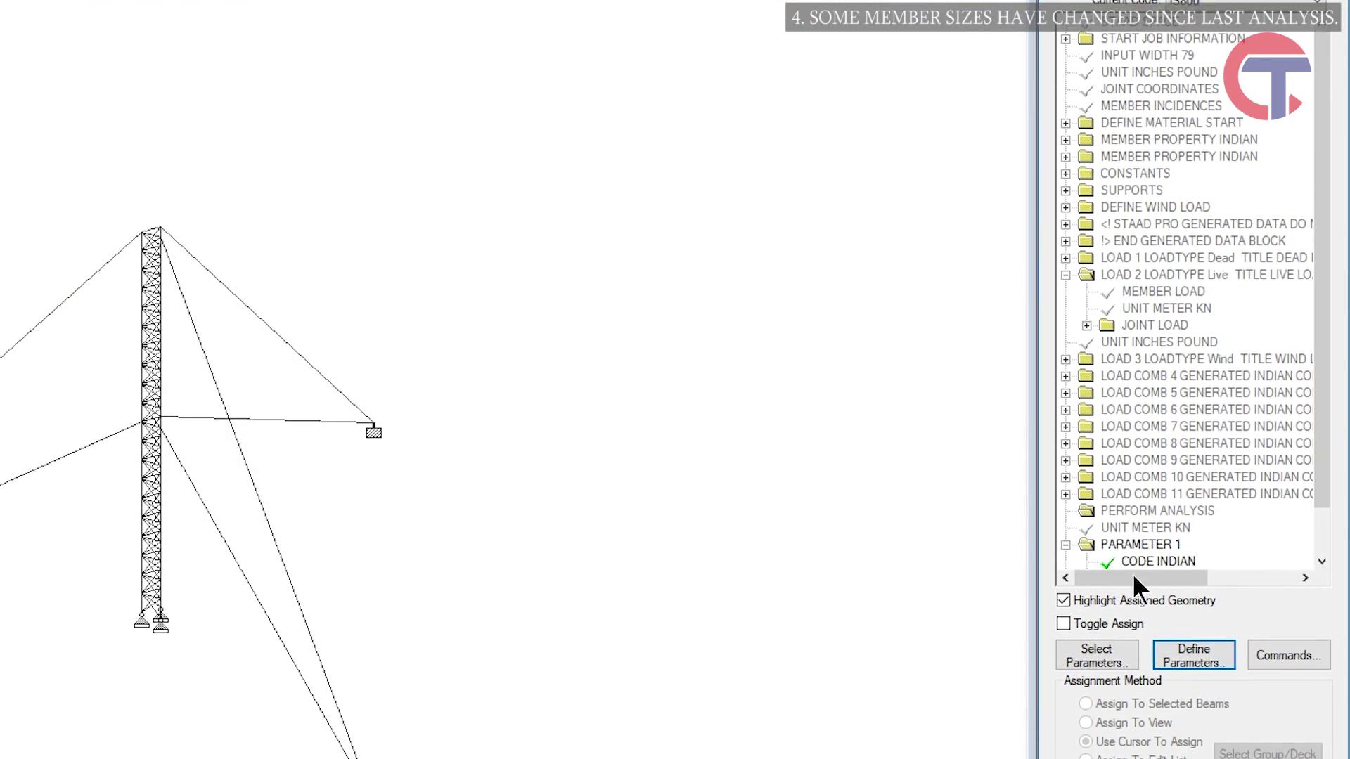
Assign the FYLD 250000 parameter to all members in the view.
{"action": "left_click", "coordinate": [1166, 427]}
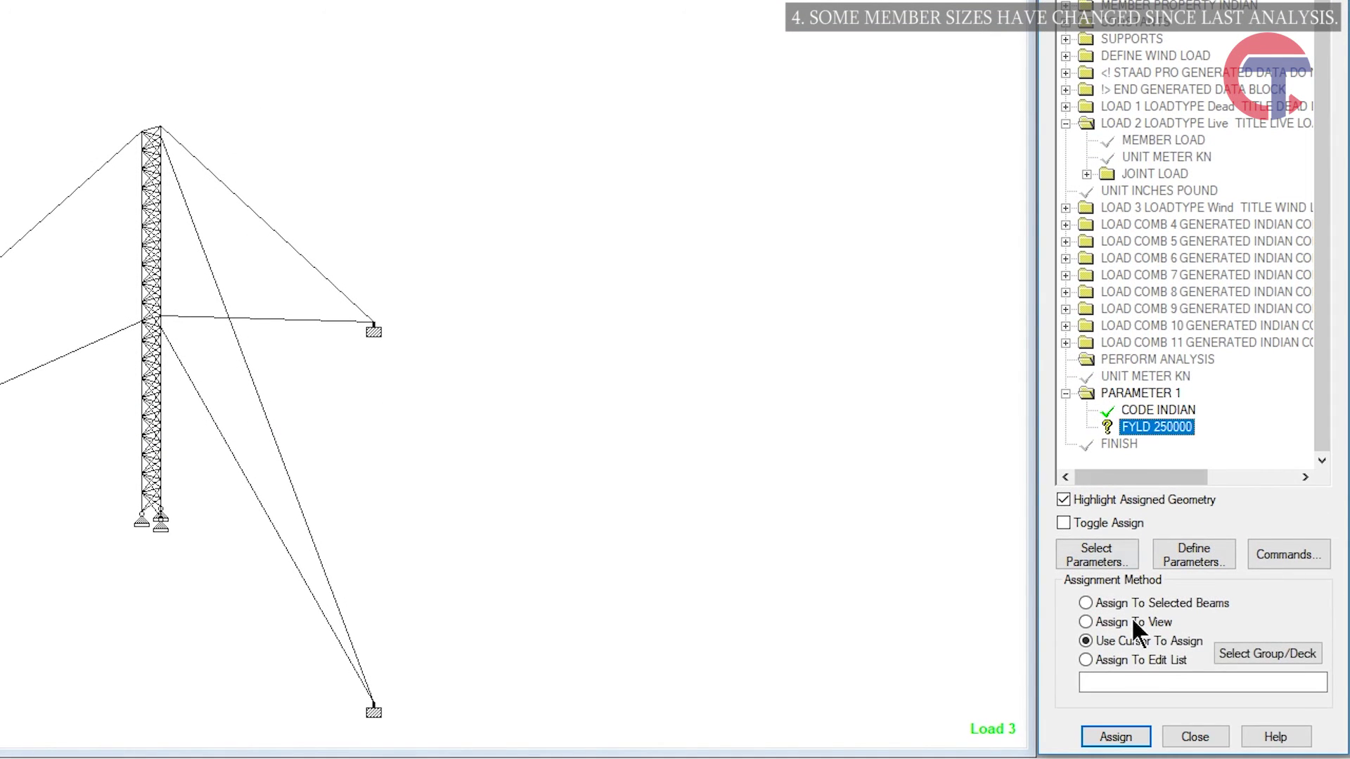
{"action": "left_click", "coordinate": [1159, 622]}
{"action": "left_click", "coordinate": [1115, 731]}
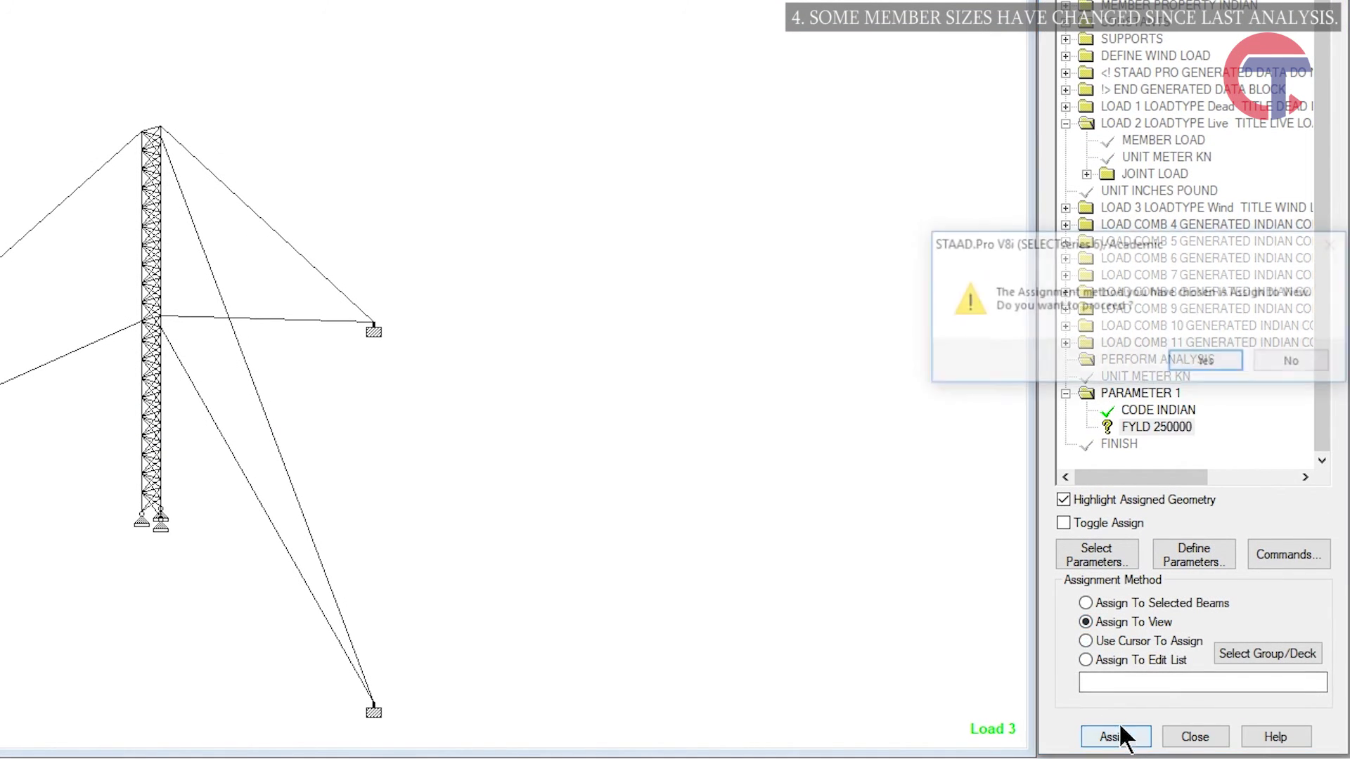
{"action": "left_click", "coordinate": [1232, 358]}
Add a Check Code design command after Parameter 1.
{"action": "left_click", "coordinate": [1140, 394]}
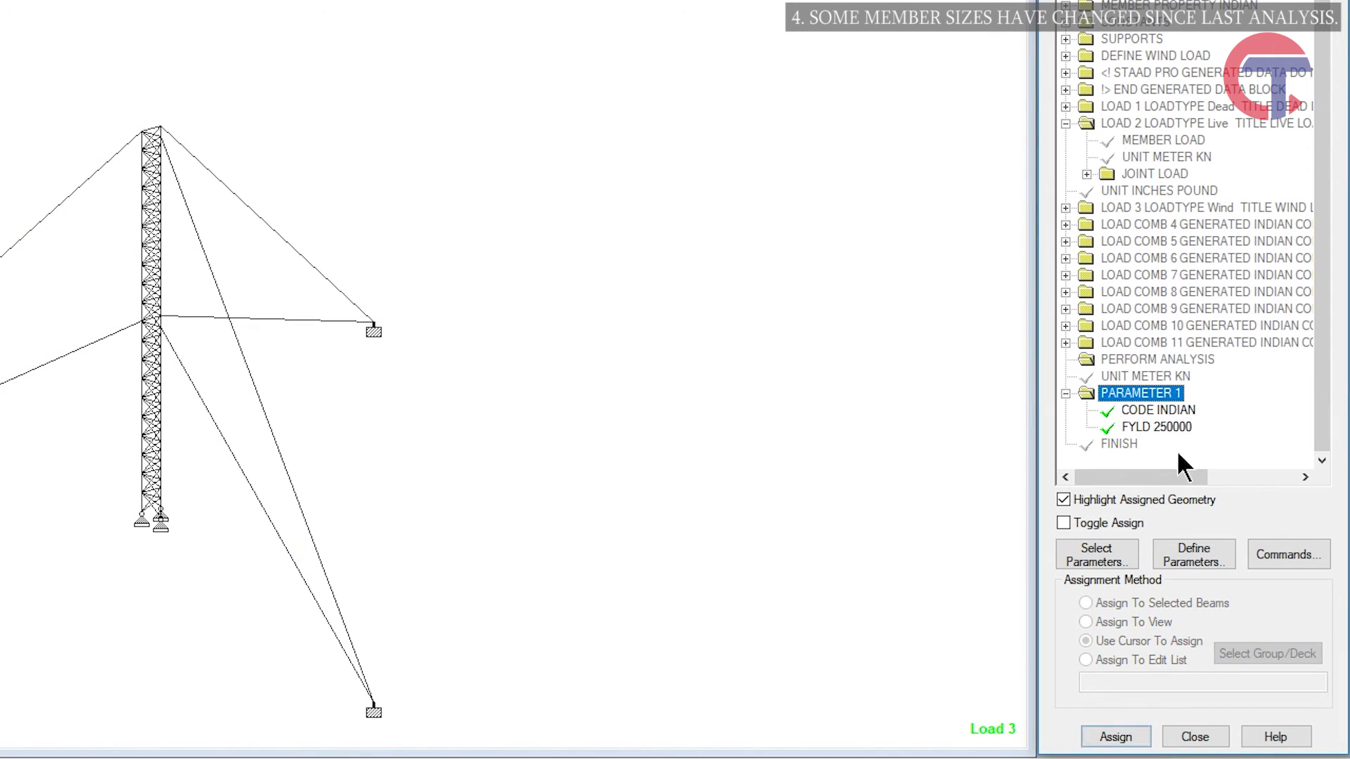
{"action": "left_click", "coordinate": [1273, 562]}
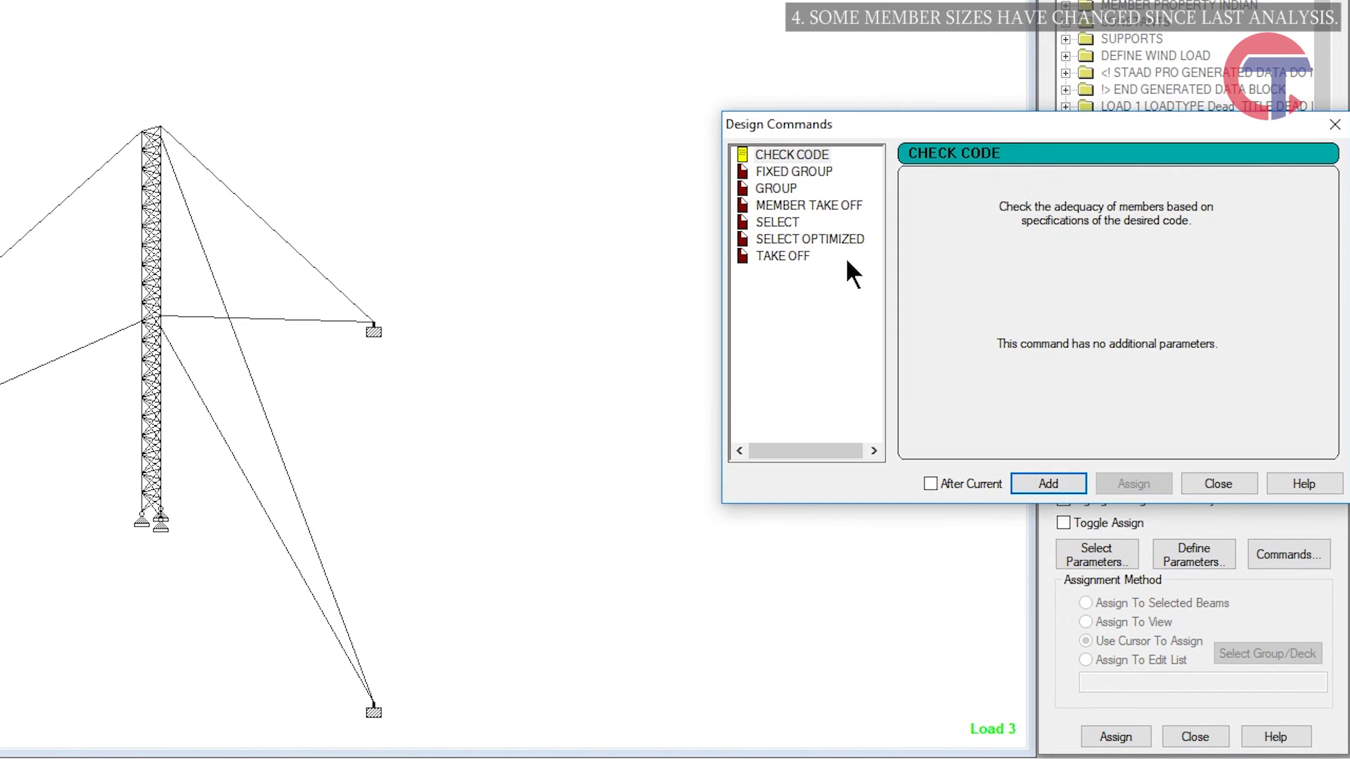
{"action": "left_click", "coordinate": [1048, 484]}
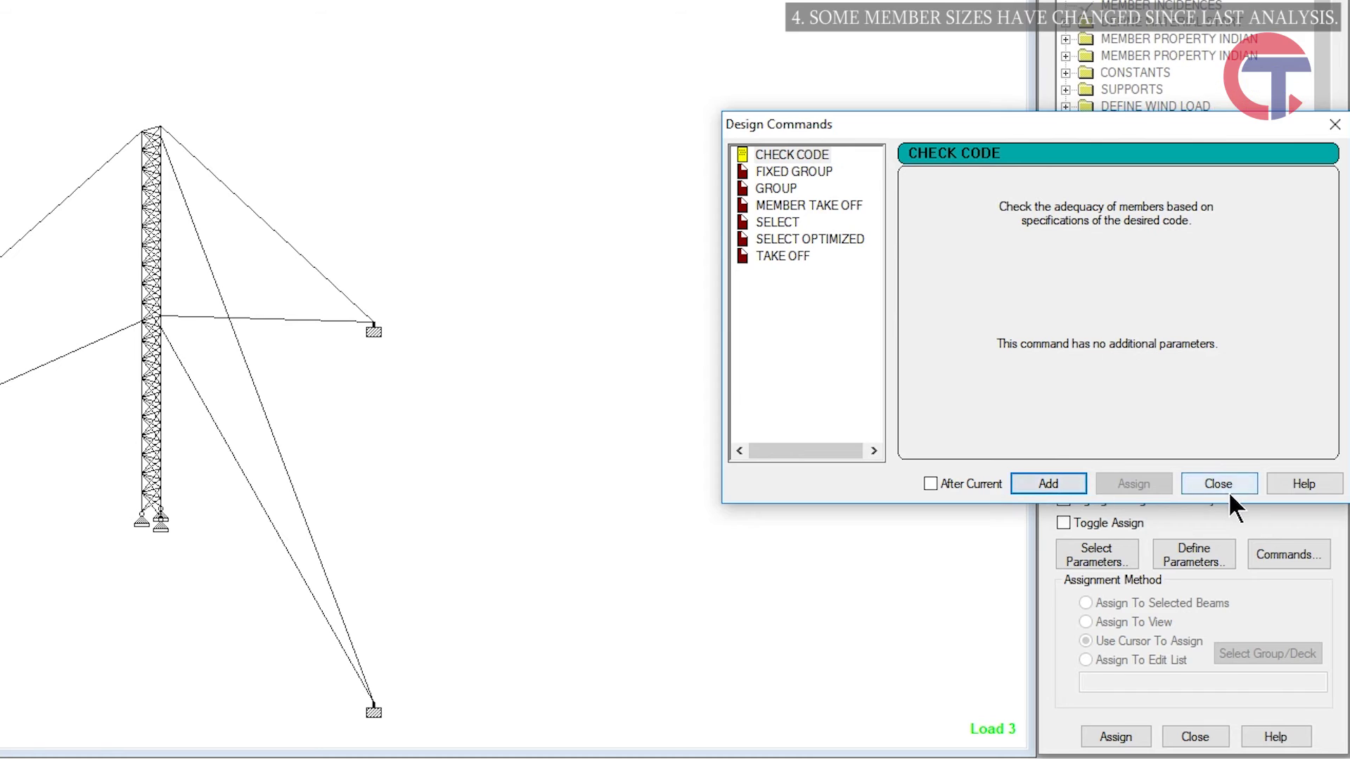
{"action": "left_click", "coordinate": [1223, 485]}
Assign the Check Code command to all members in the view.
{"action": "left_click_drag", "start_coordinate": [1321, 355], "coordinate": [1328, 436]}
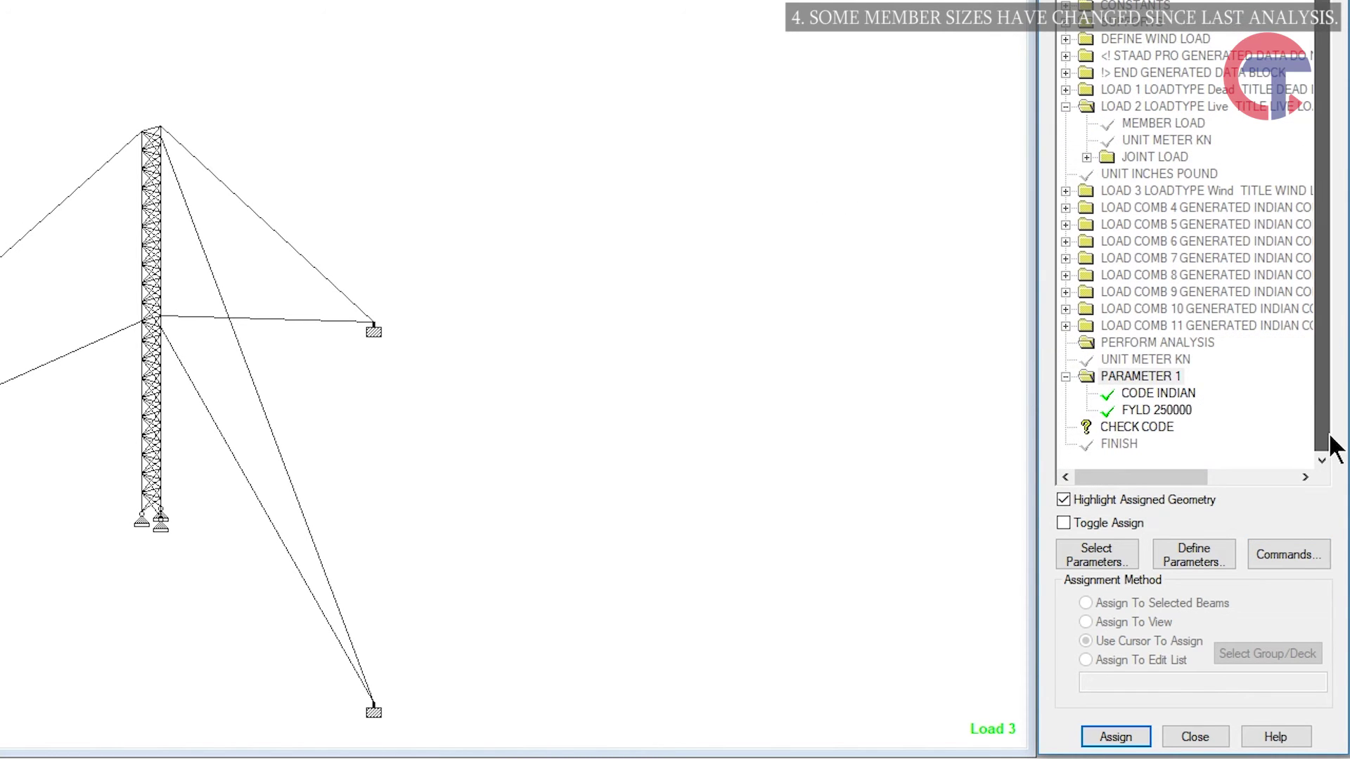
{"action": "left_click", "coordinate": [1133, 428]}
{"action": "left_click", "coordinate": [1142, 621]}
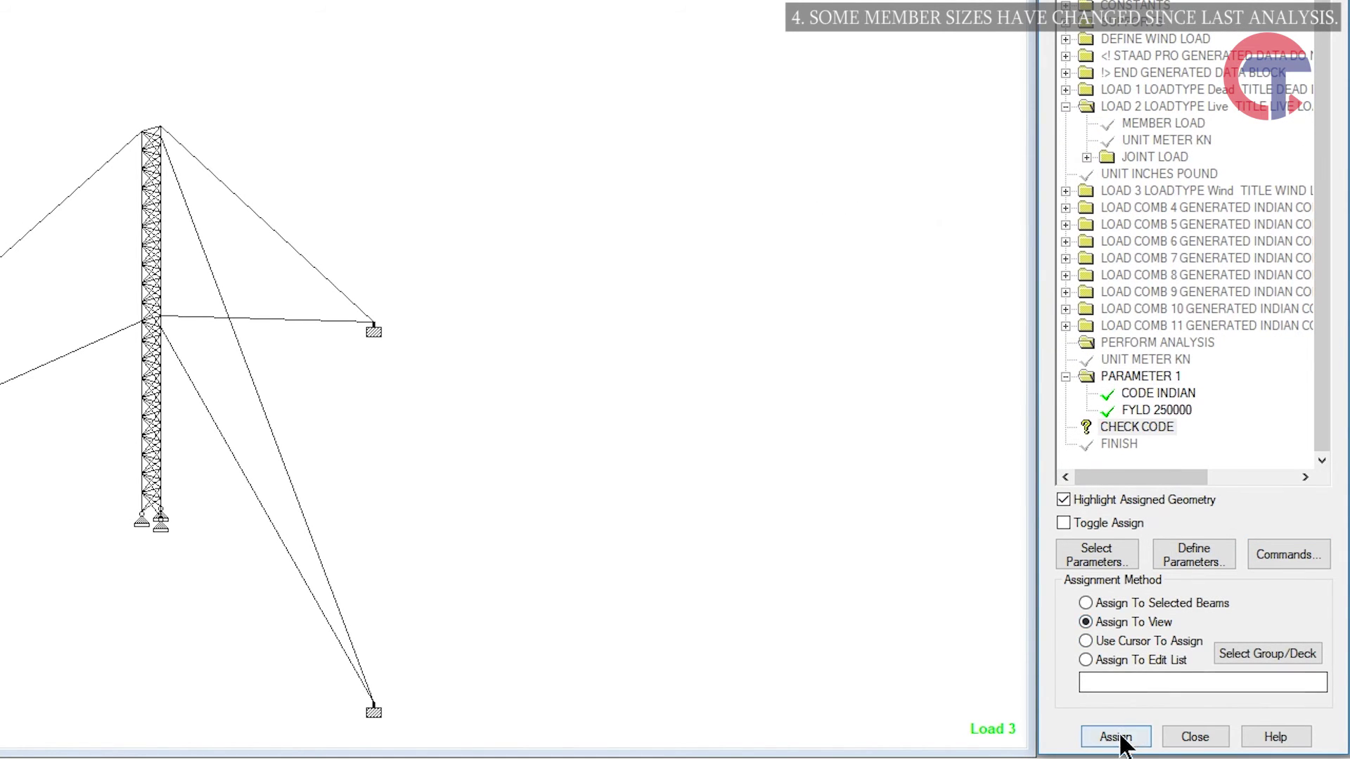
{"action": "left_click", "coordinate": [1115, 736]}
{"action": "left_click", "coordinate": [1206, 362]}
{"action": "scroll", "coordinate": [673, 356], "scroll_direction": "up", "scroll_amount": 3}
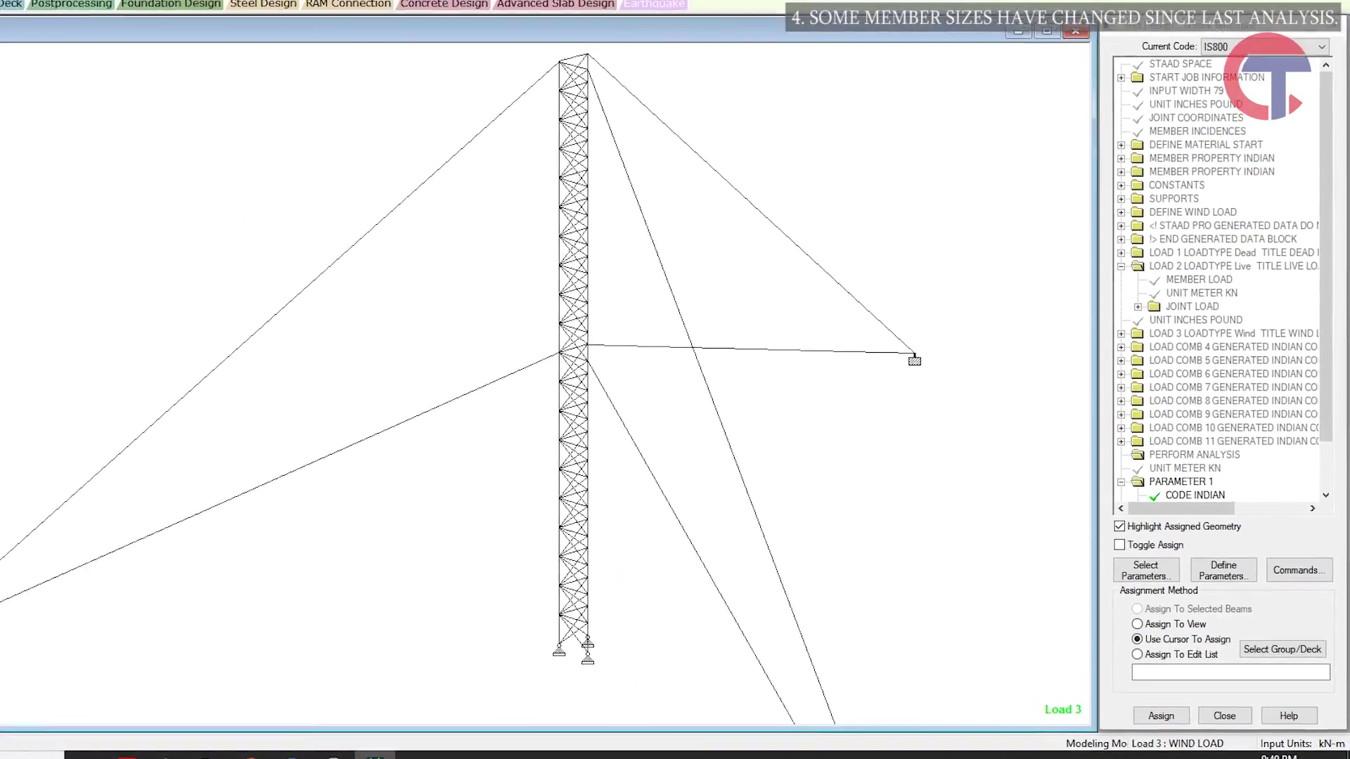
Run the analysis again and open its output file.
{"action": "key", "text": "ctrl+F5"}
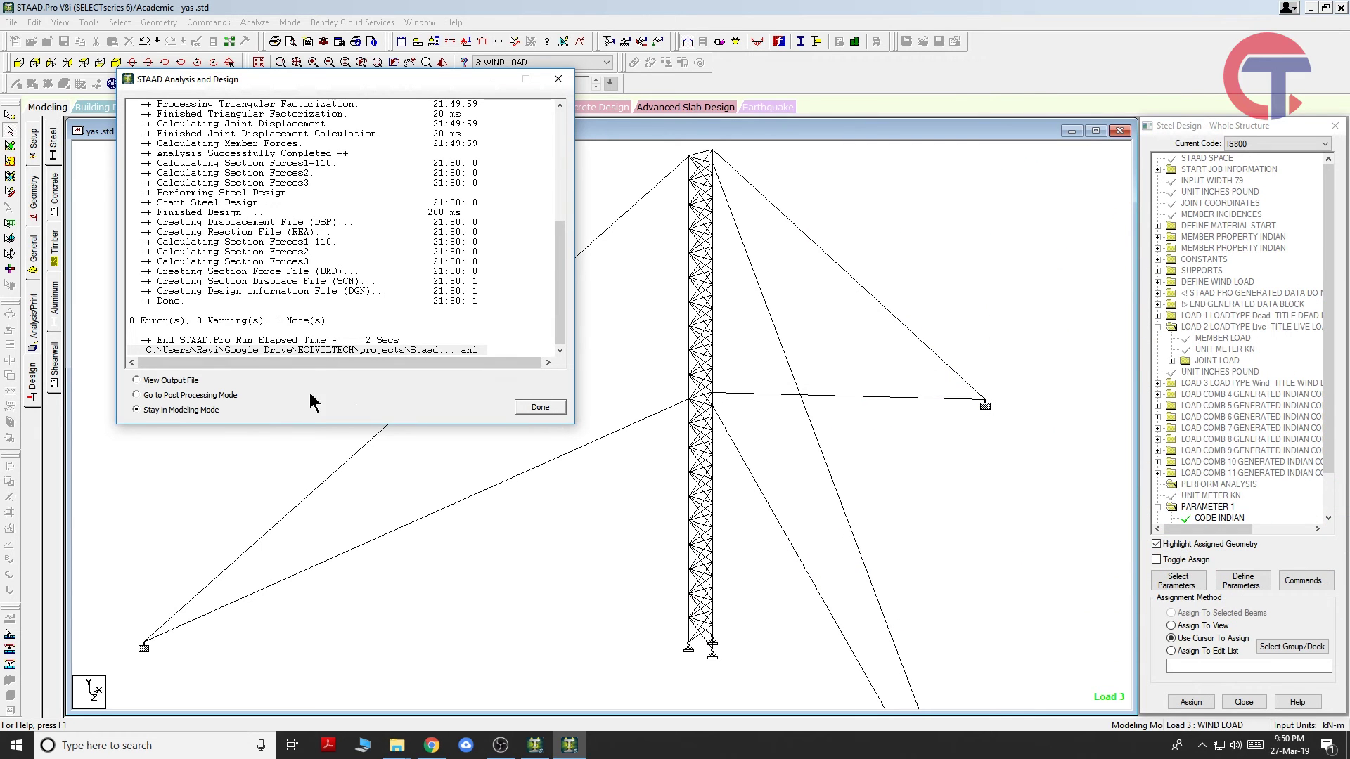
{"action": "left_click", "coordinate": [182, 381]}
{"action": "left_click", "coordinate": [540, 407]}
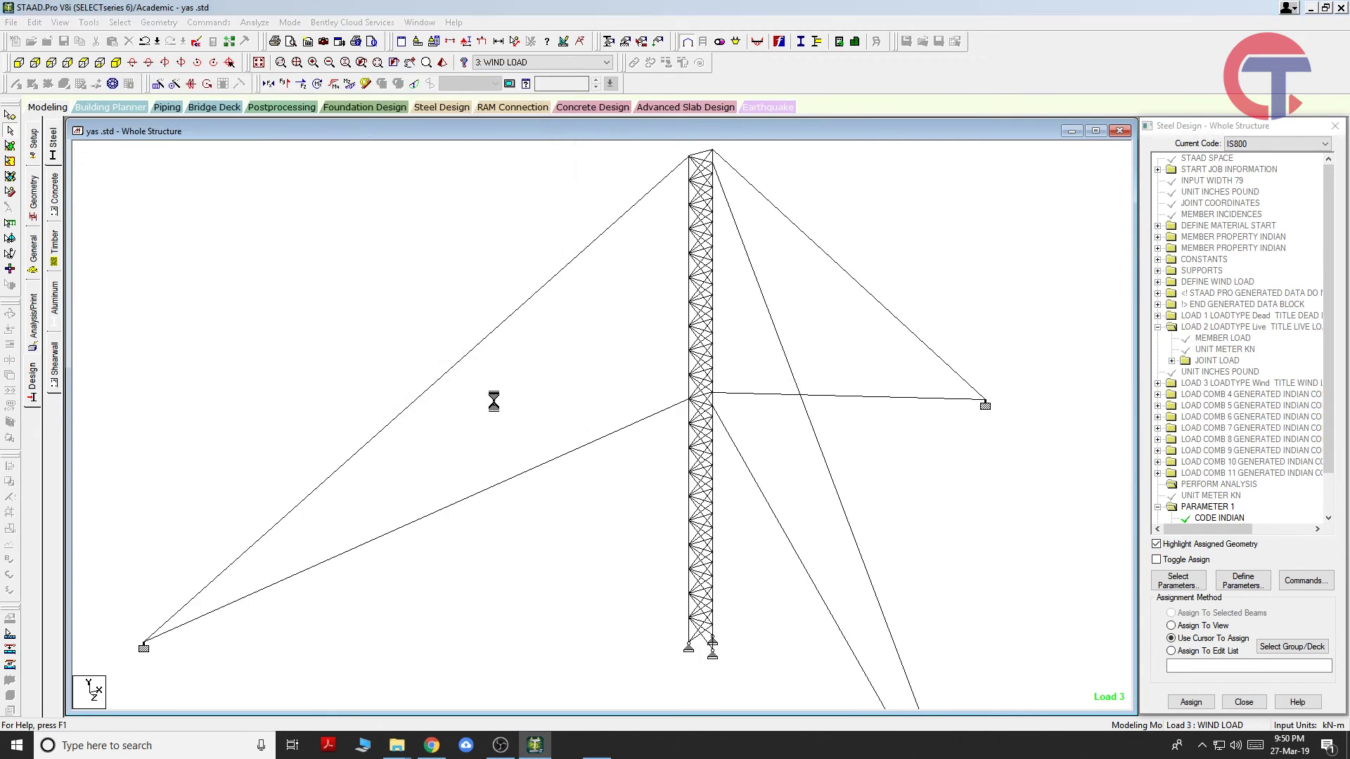
Read the note about floor diaphragms and the wind load definition in the output, and close the file.
{"action": "left_click", "coordinate": [91, 86]}
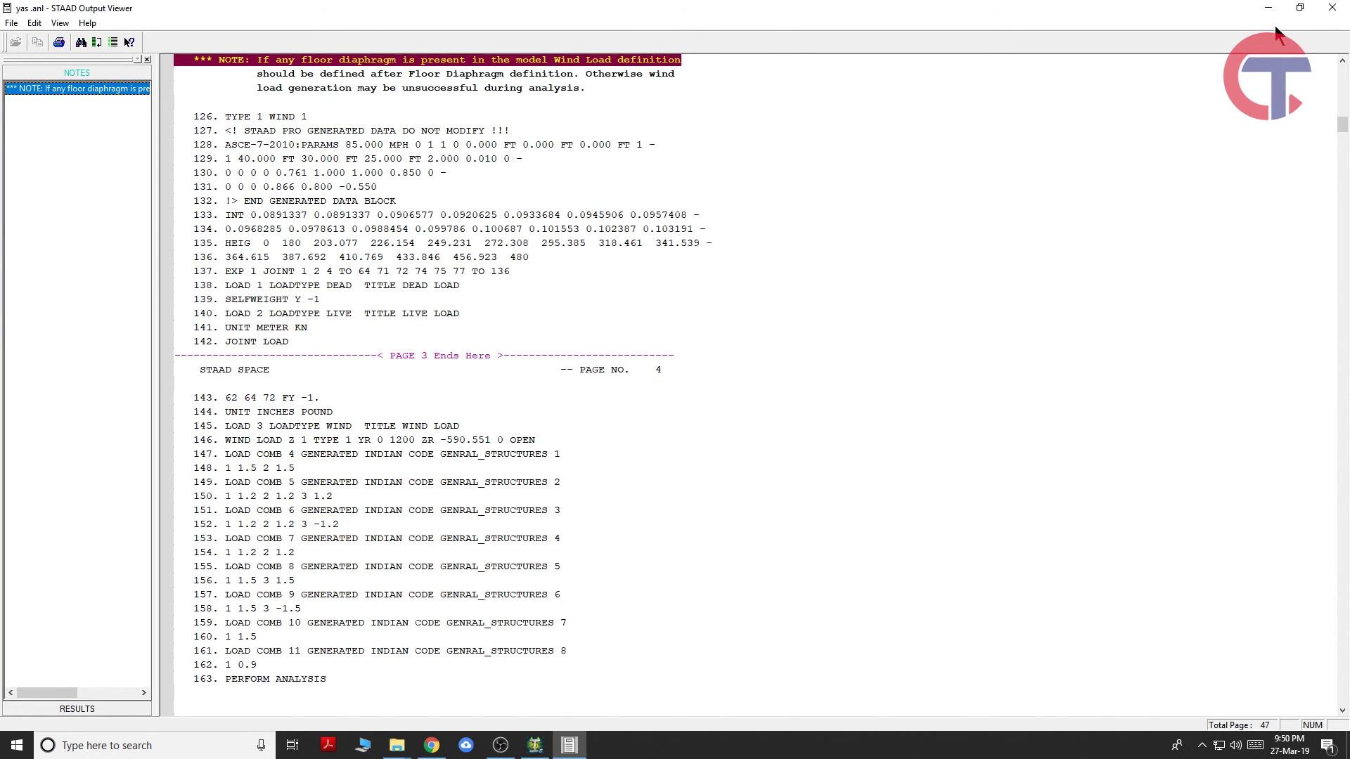
{"action": "left_click", "coordinate": [1331, 9]}
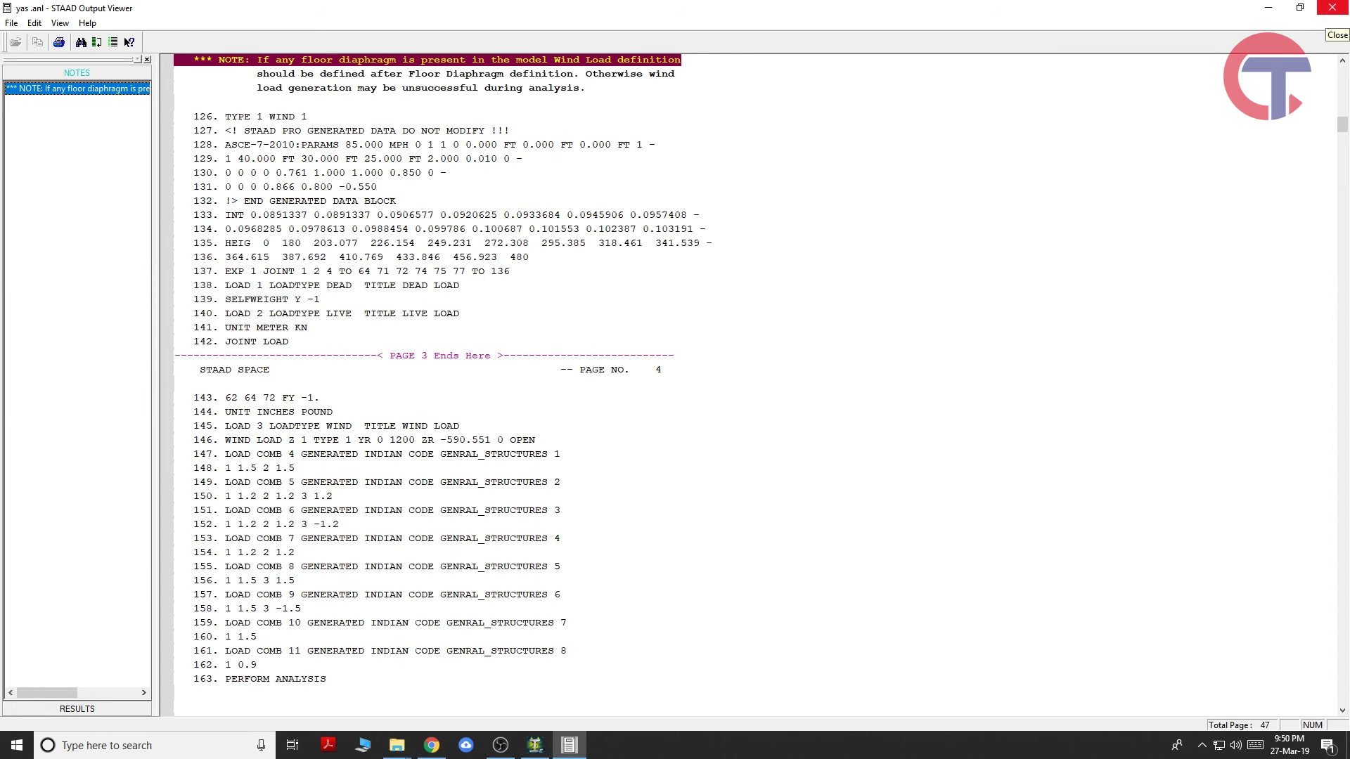
{"action": "left_click", "coordinate": [1331, 7]}
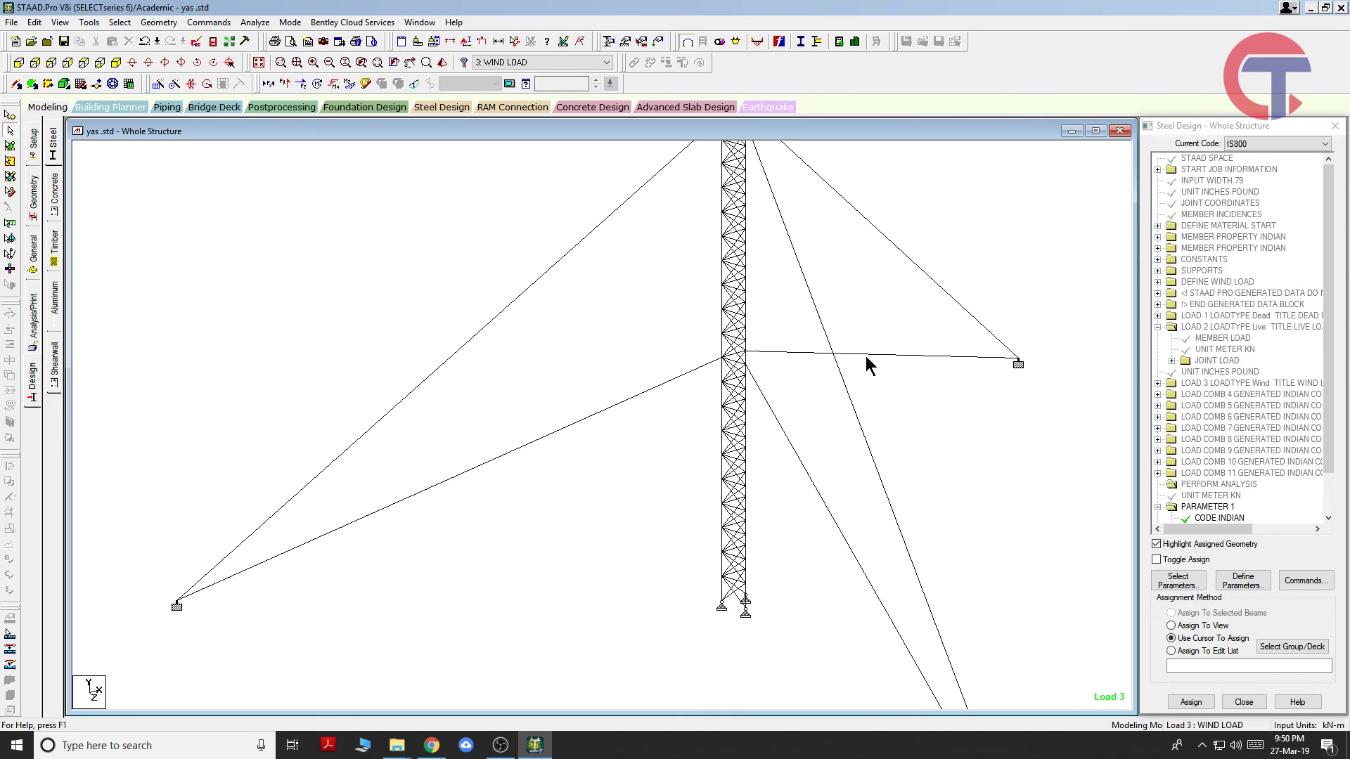
{"action": "scroll", "coordinate": [377, 339], "scroll_direction": "down", "scroll_amount": 3}
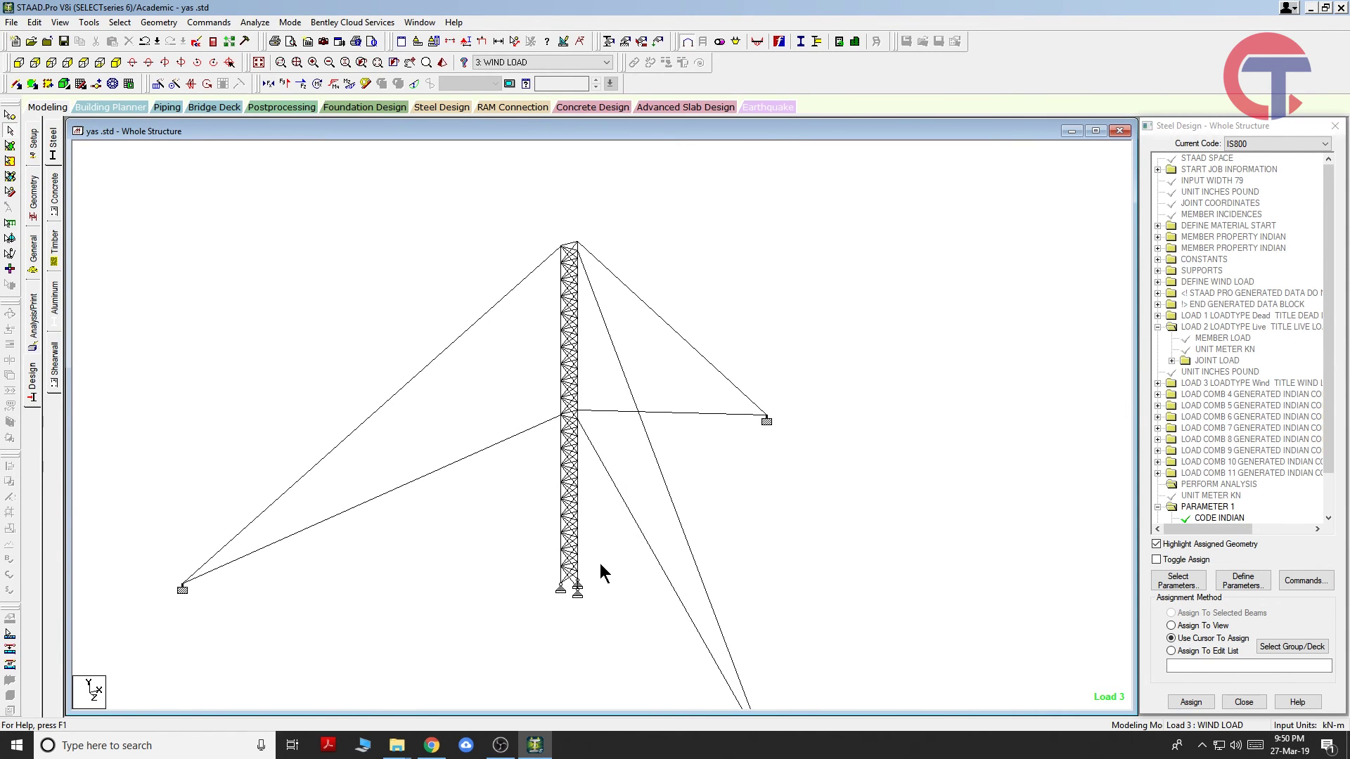
{"action": "scroll", "coordinate": [582, 583], "scroll_direction": "up", "scroll_amount": 1}
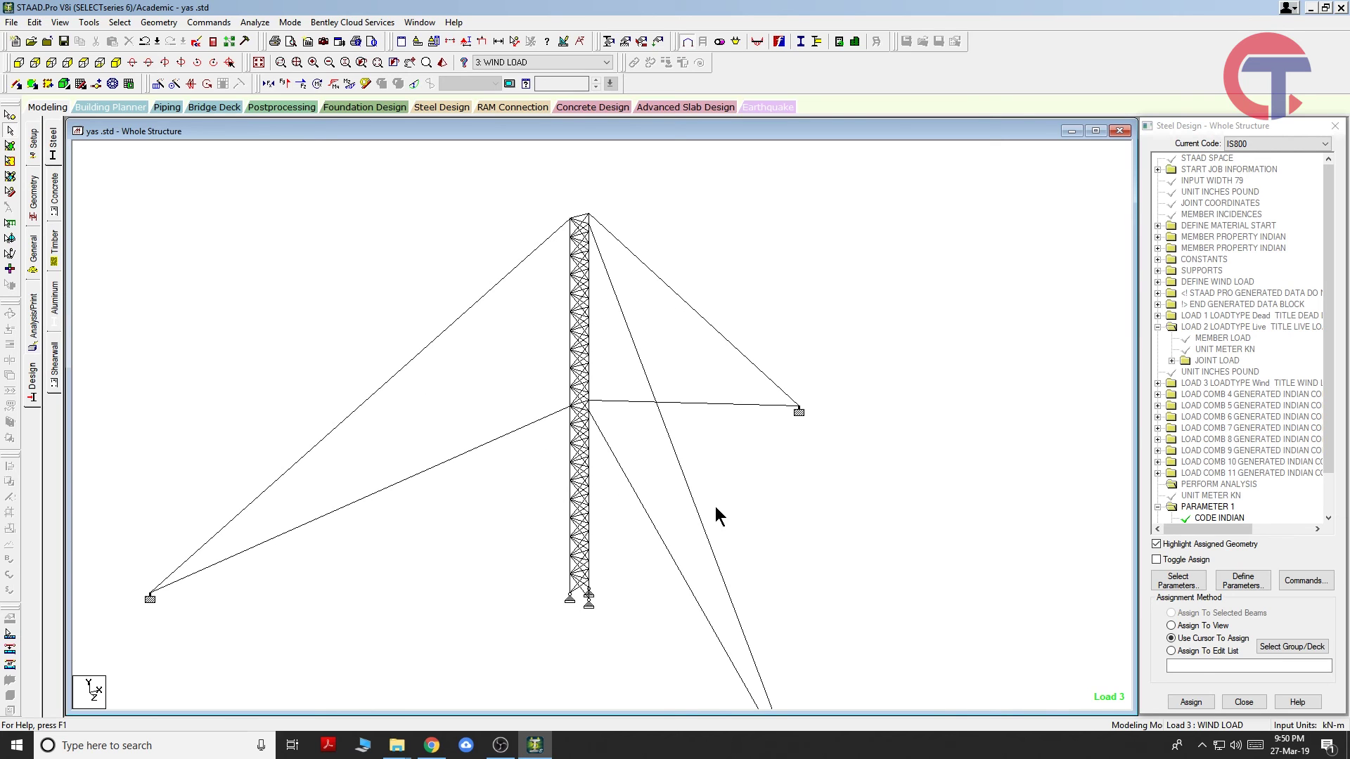
{"action": "middle_click_drag", "start_coordinate": [484, 430], "coordinate": [398, 391]}
{"action": "scroll", "coordinate": [397, 391], "scroll_direction": "up", "scroll_amount": 2}
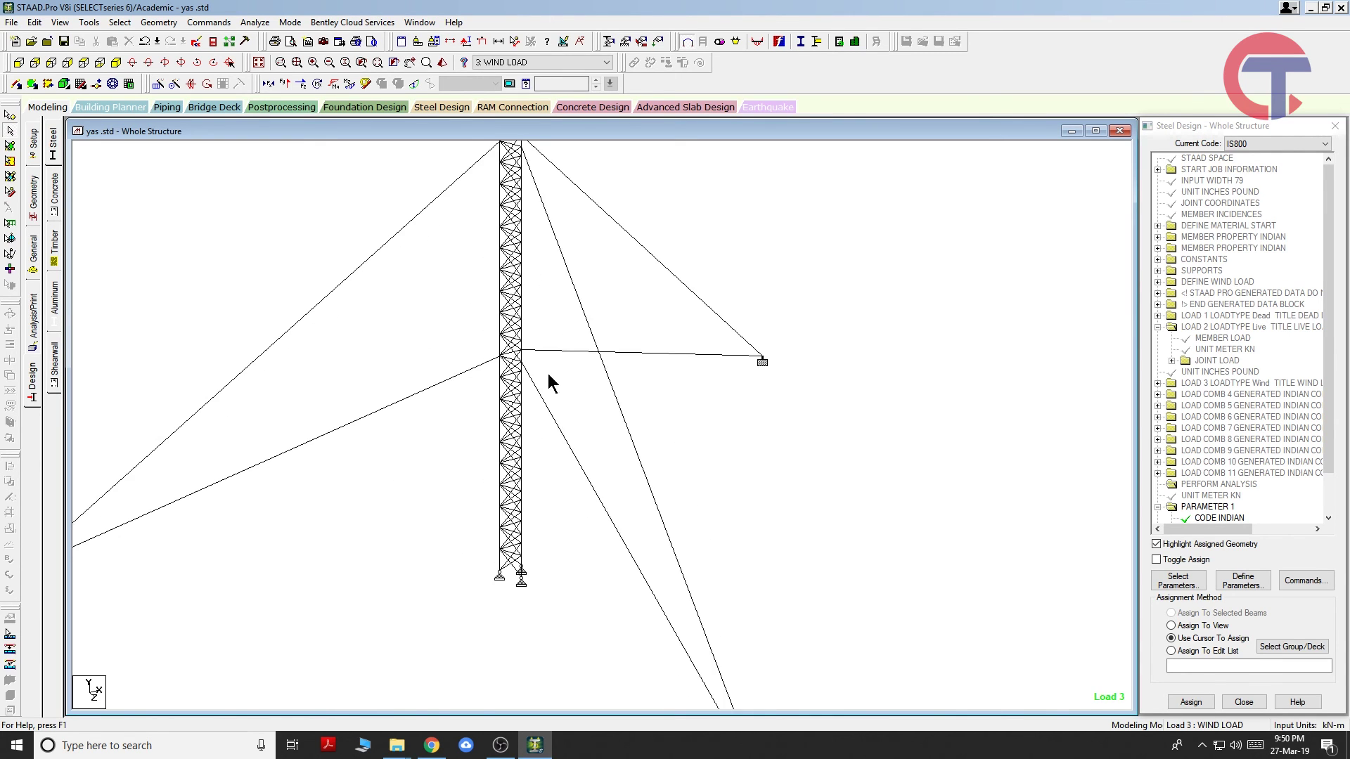
Select the diagonal bracing near the top of the tower and open the member specification options for beams.
{"action": "left_click", "coordinate": [33, 252]}
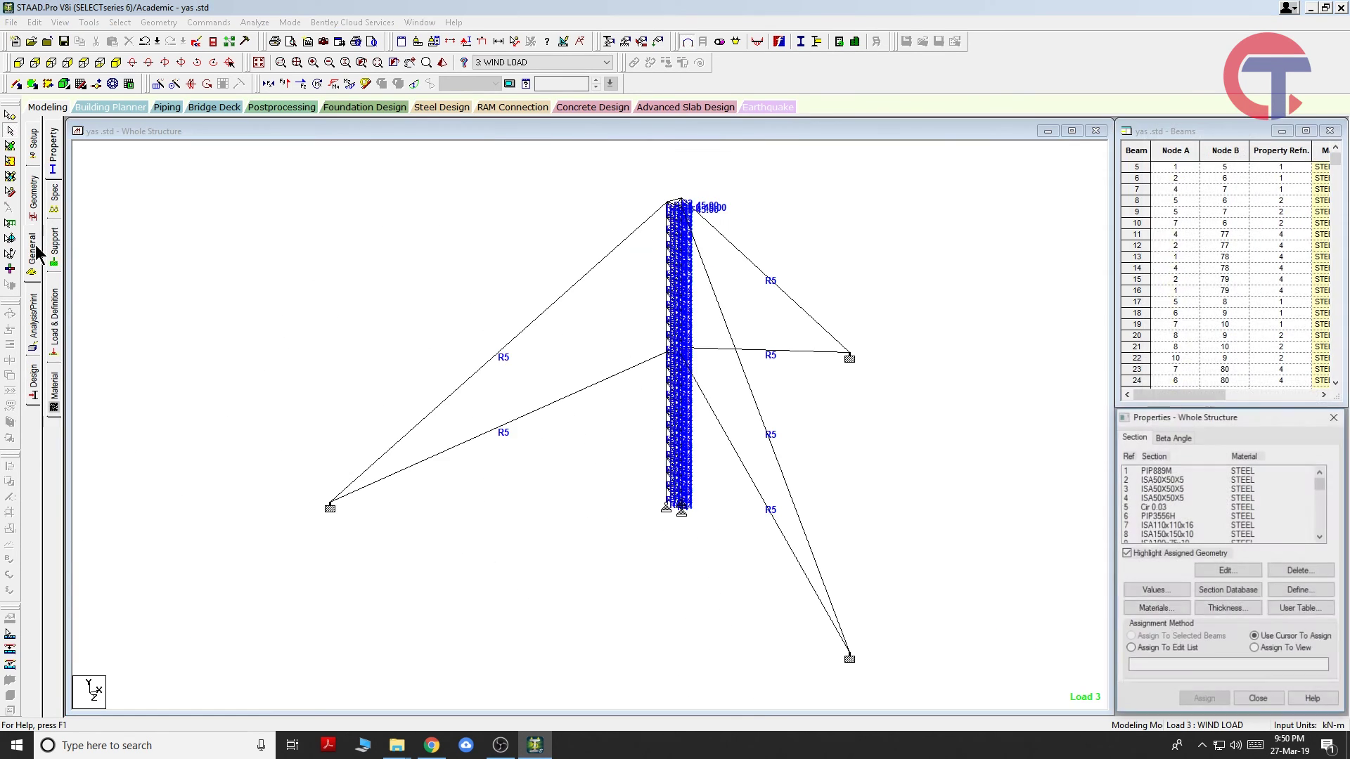
{"action": "left_click", "coordinate": [61, 209]}
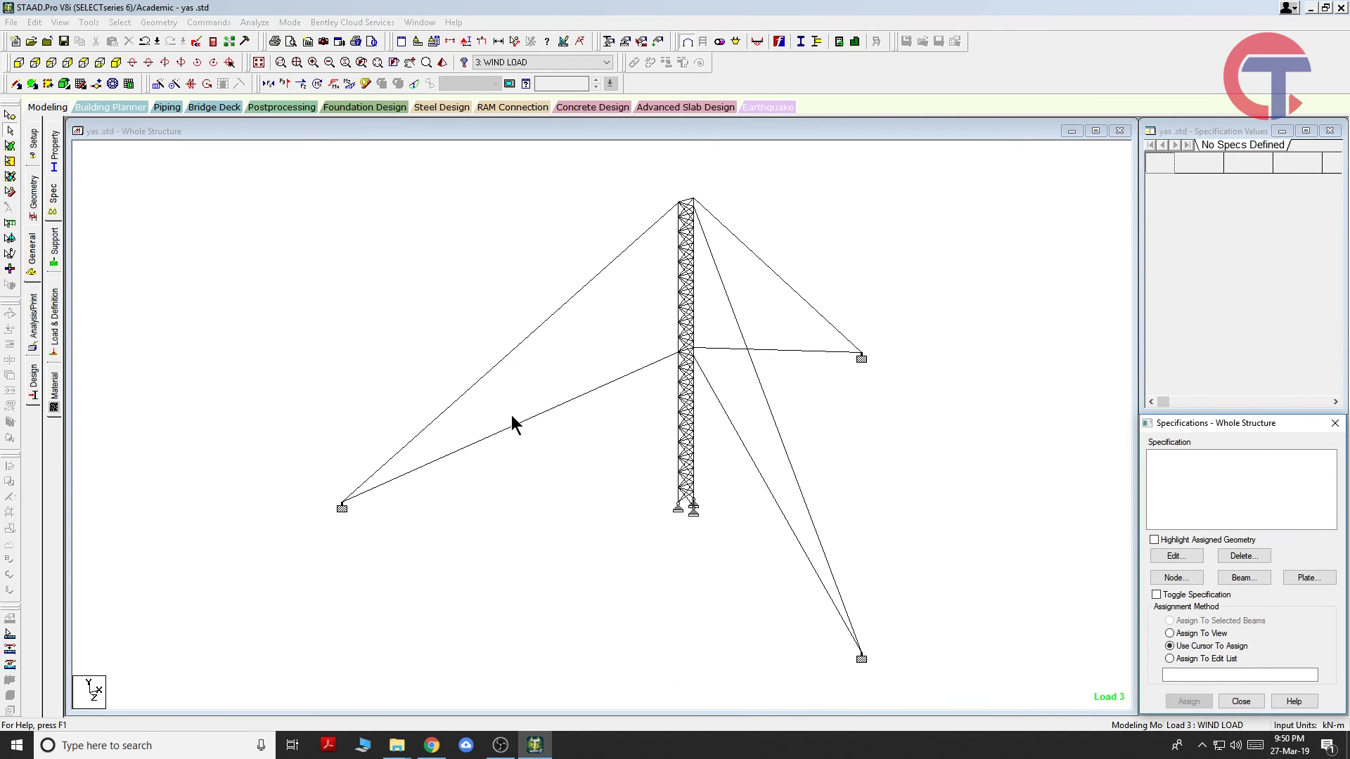
{"action": "middle_click_drag", "start_coordinate": [547, 410], "coordinate": [534, 576]}
{"action": "scroll", "coordinate": [542, 576], "scroll_direction": "up", "scroll_amount": 3}
{"action": "middle_click_drag", "start_coordinate": [765, 442], "coordinate": [605, 586]}
{"action": "scroll", "coordinate": [605, 585], "scroll_direction": "up", "scroll_amount": 2}
{"action": "scroll", "coordinate": [520, 420], "scroll_direction": "up", "scroll_amount": 1}
{"action": "middle_click_drag", "start_coordinate": [573, 376], "coordinate": [524, 511]}
{"action": "scroll", "coordinate": [522, 509], "scroll_direction": "up", "scroll_amount": 2}
{"action": "left_click", "coordinate": [599, 456]}
{"action": "middle_click_drag", "start_coordinate": [660, 506], "coordinate": [789, 562]}
{"action": "scroll", "coordinate": [787, 569], "scroll_direction": "up", "scroll_amount": 2}
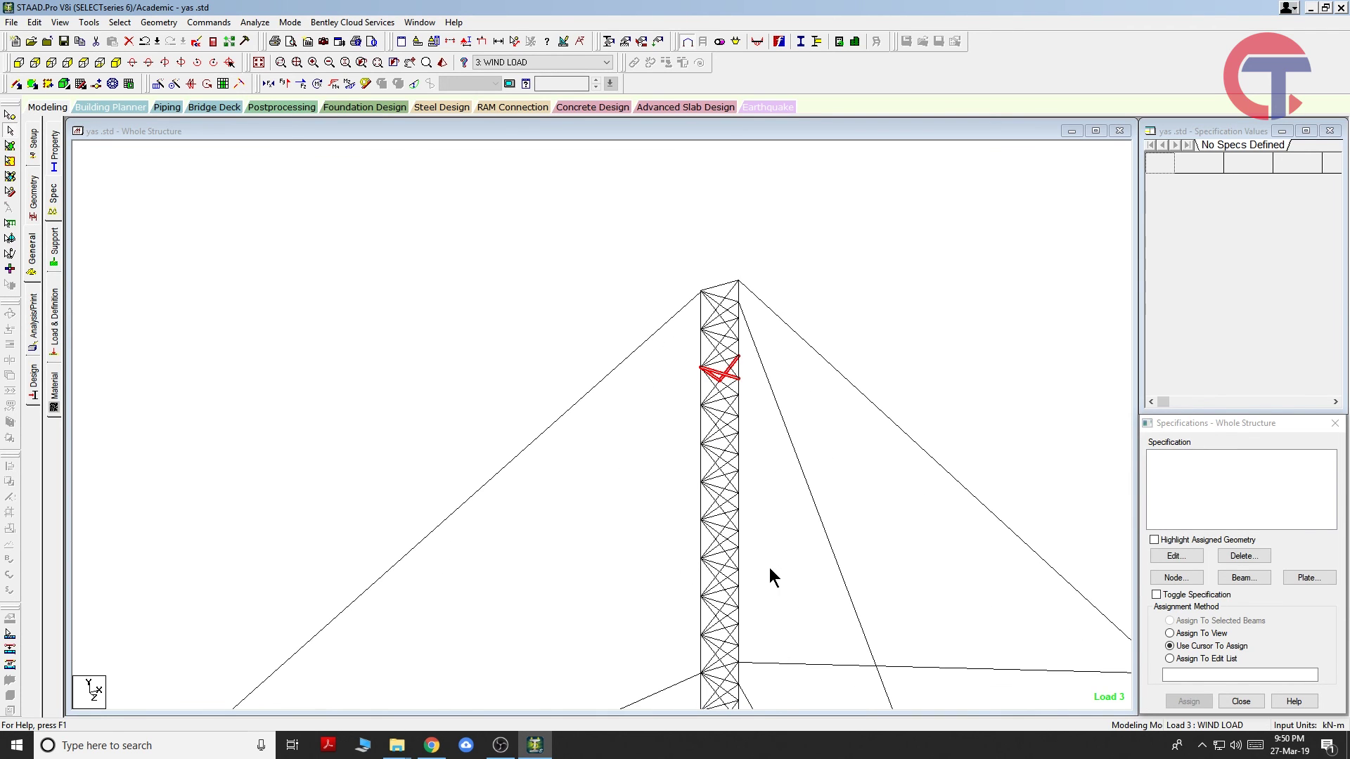
{"action": "left_click", "coordinate": [1244, 577]}
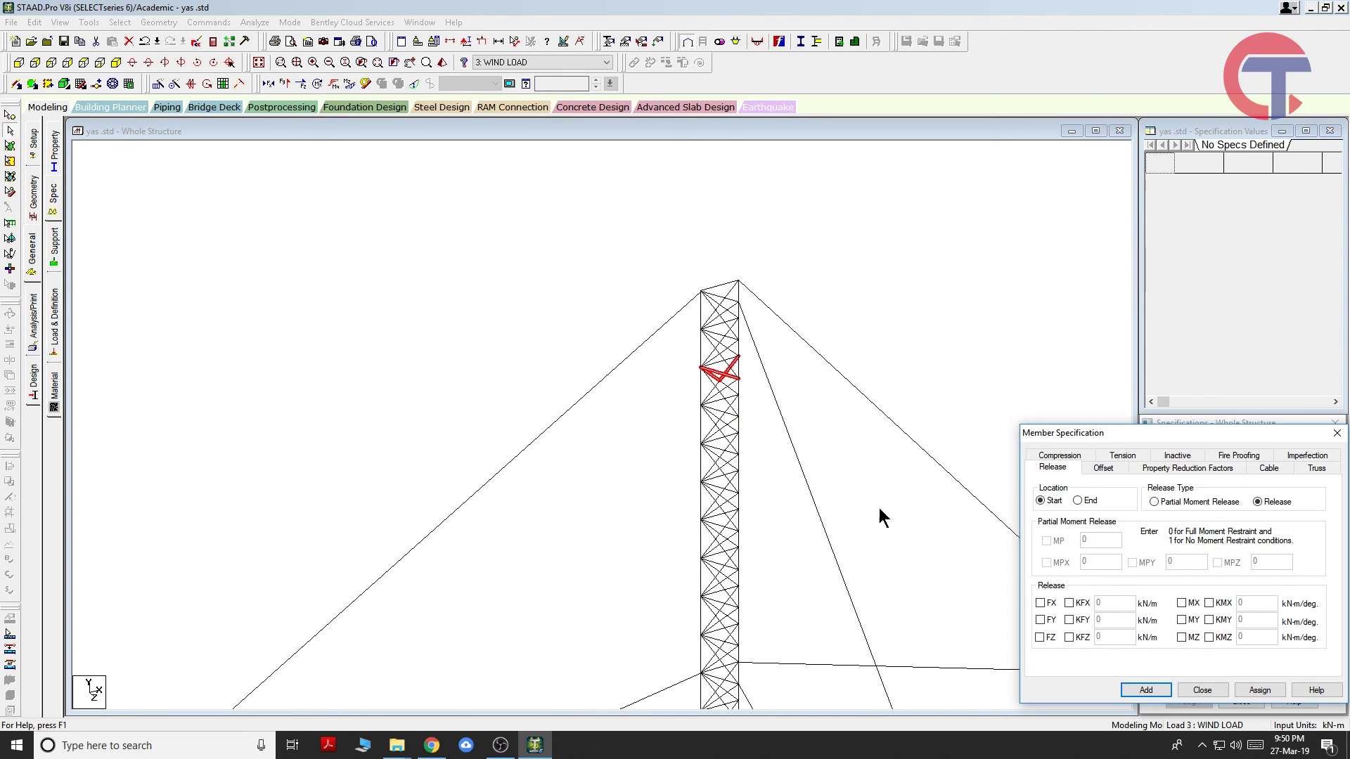